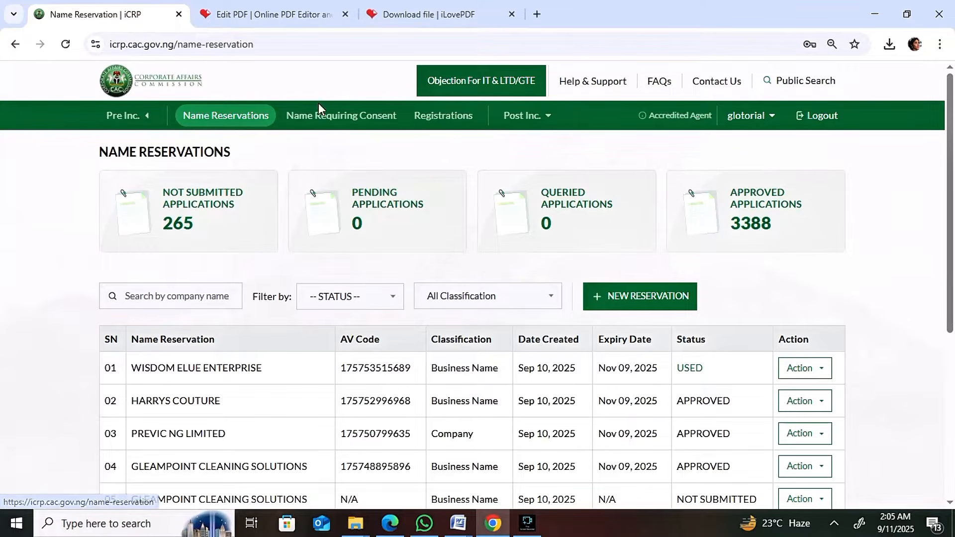
Step: Review the names requiring consent, filtering the applications by approved, queried and pending status
click(329, 116)
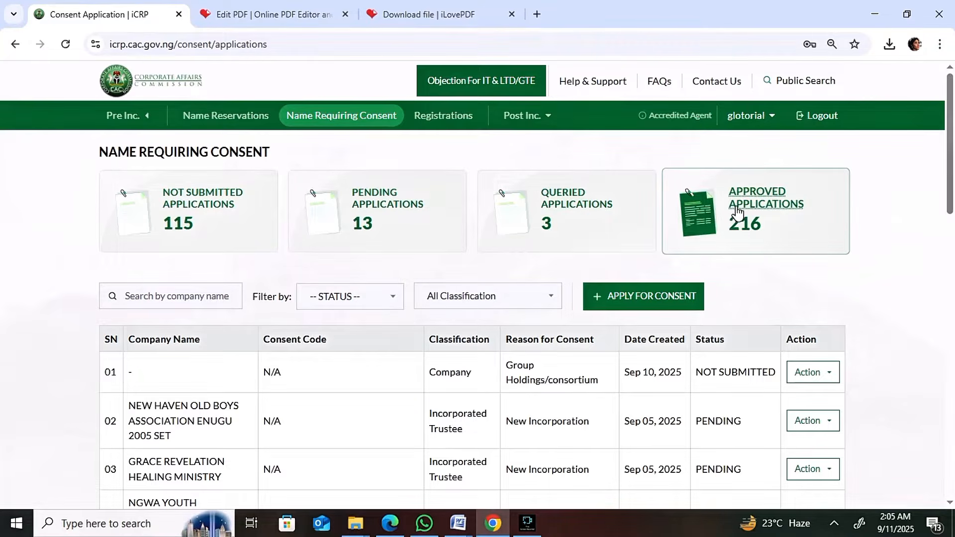
click(756, 204)
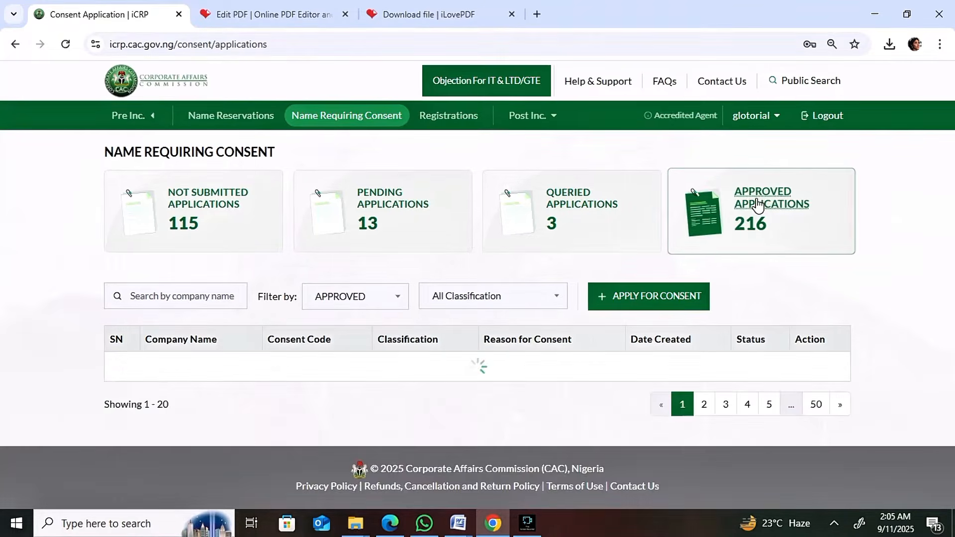
click(623, 200)
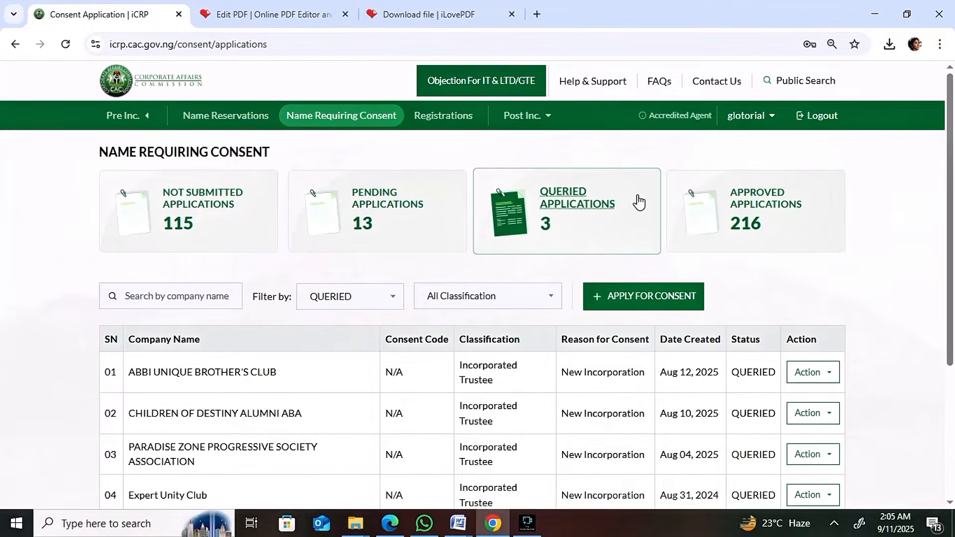
click(400, 209)
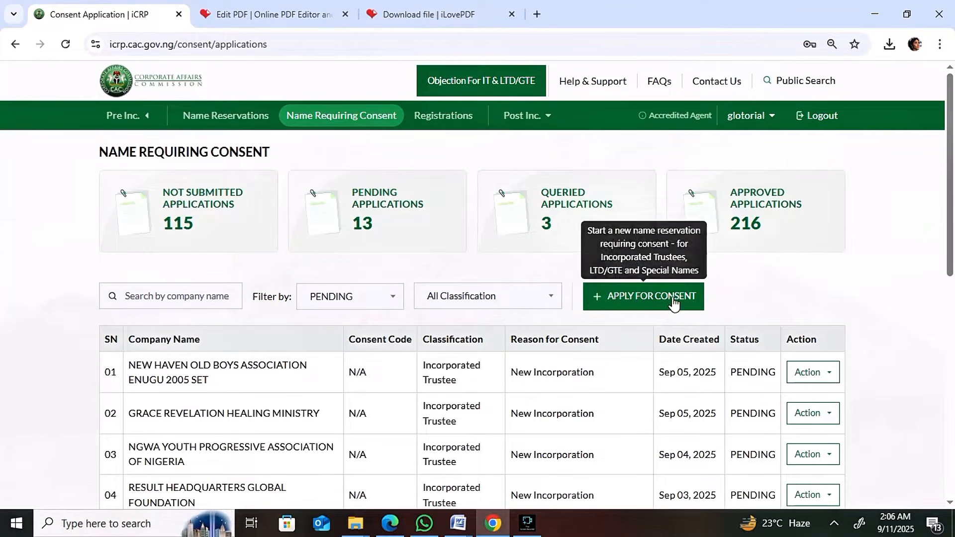
Step: Start a new consent application and set its business classification to Incorporated Trustee
click(611, 297)
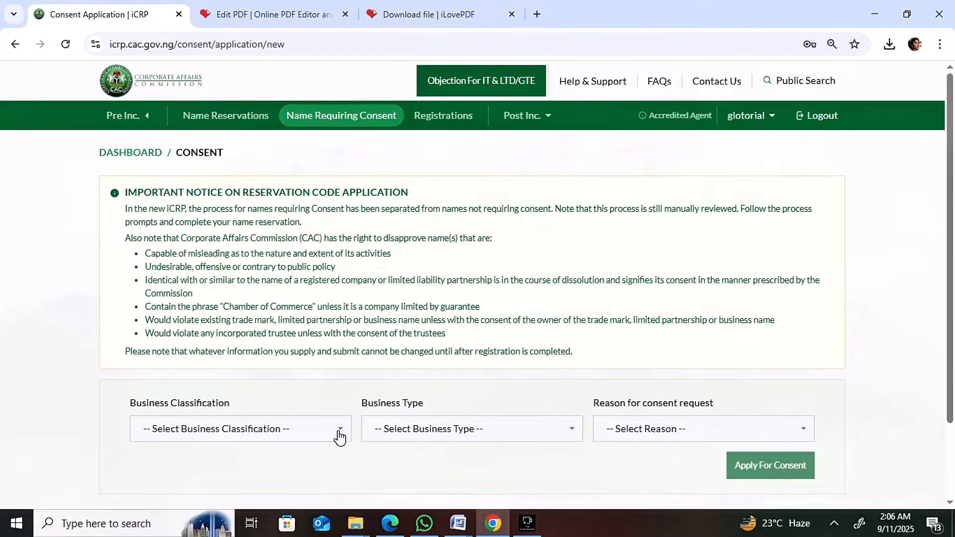
click(312, 437)
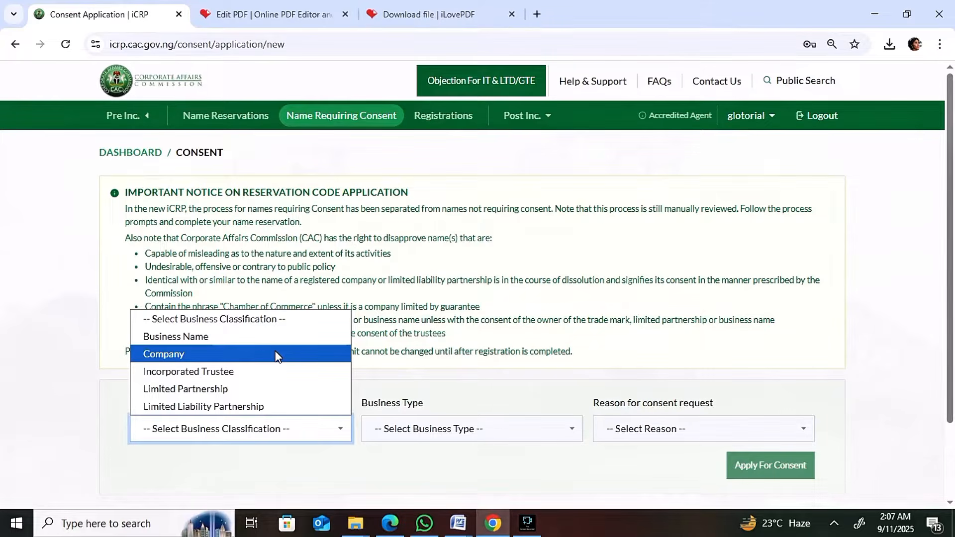
click(370, 341)
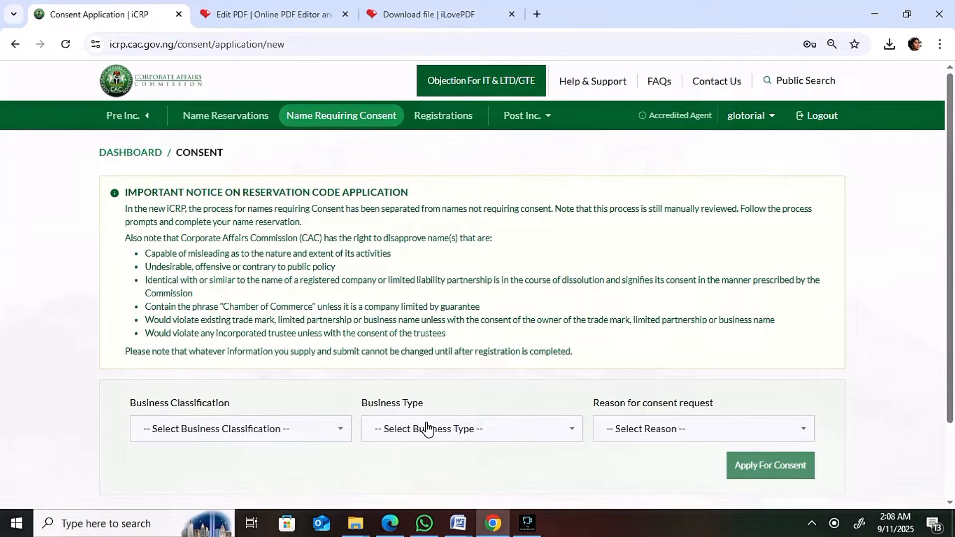
click(336, 439)
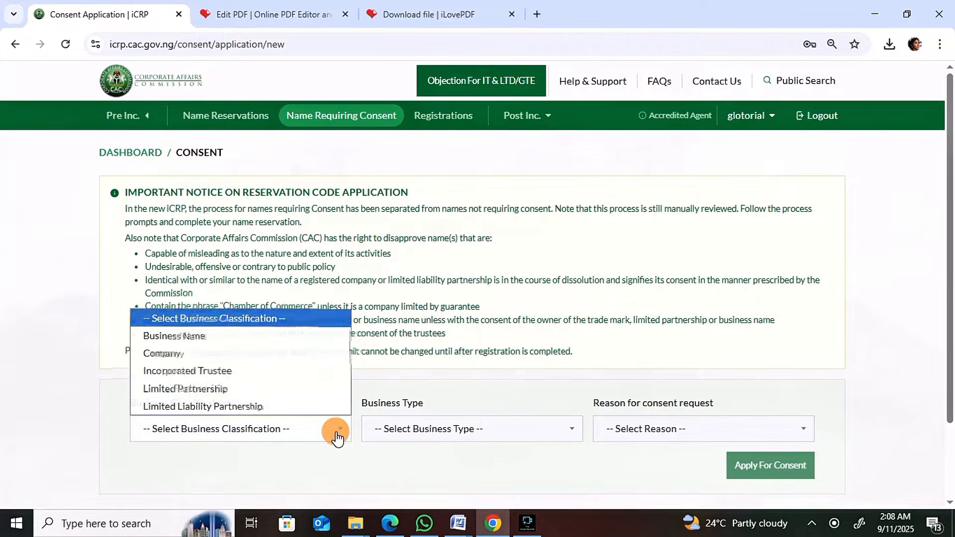
click(235, 374)
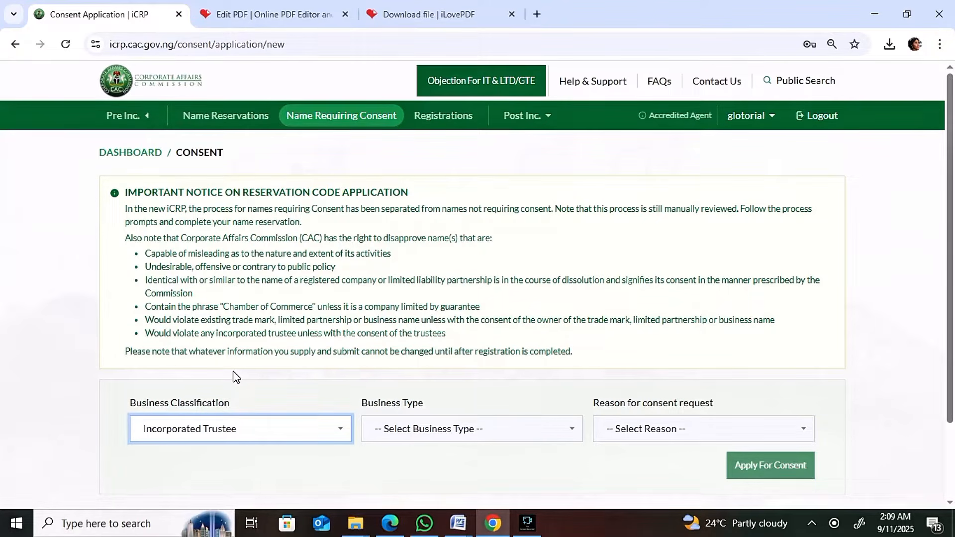
Step: Set the business type to Incorporated Trustee and the reason to Change Of Name Of Business / Company, and start the application
click(429, 432)
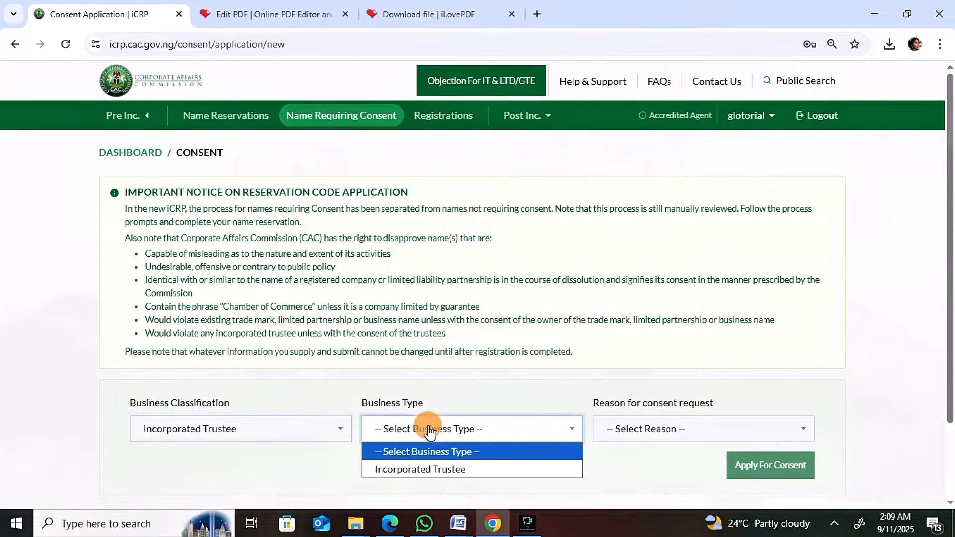
click(415, 470)
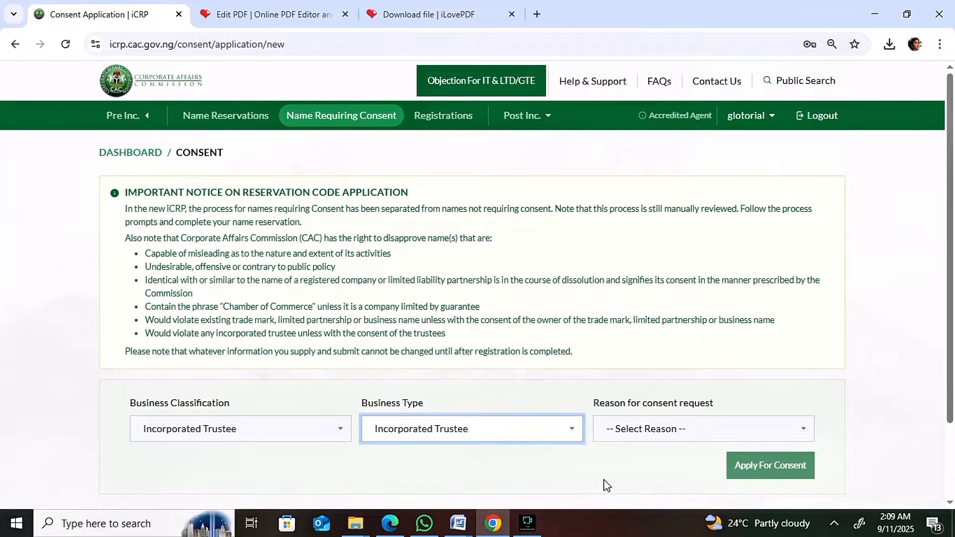
click(660, 441)
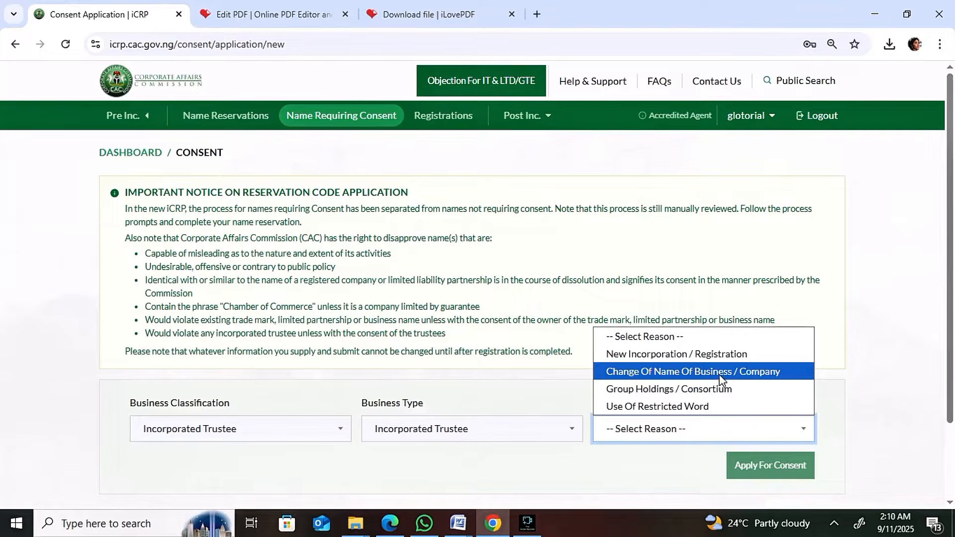
click(671, 371)
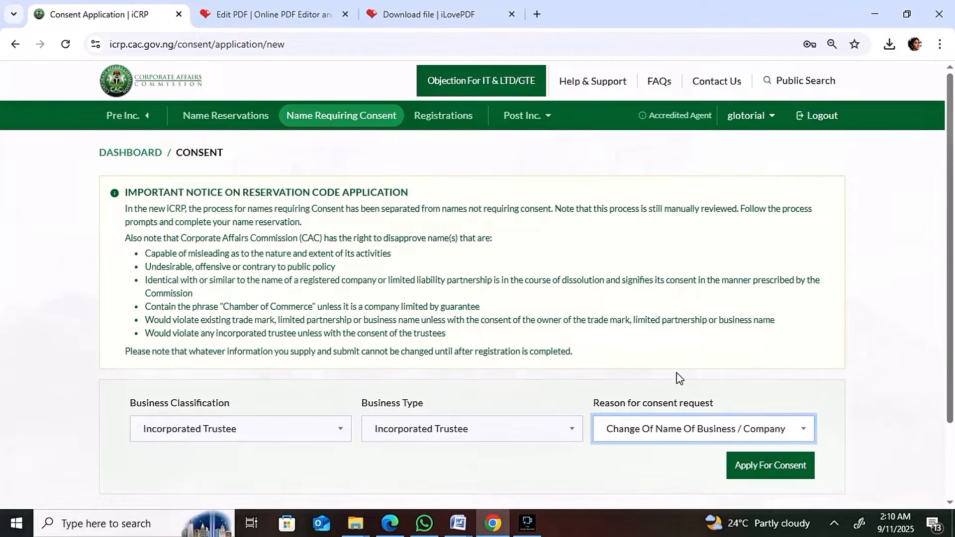
click(759, 467)
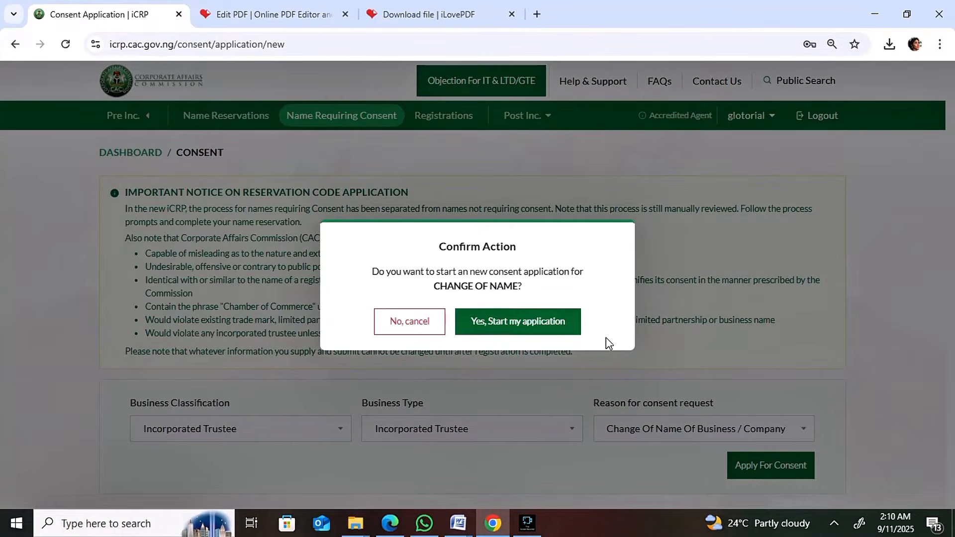
click(559, 329)
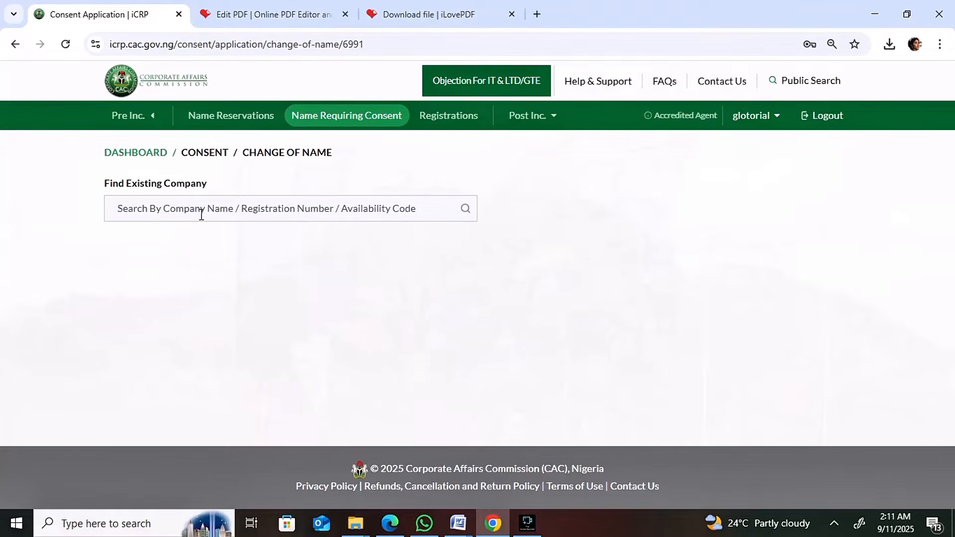
Step: Search the existing companies for "STARS OF EAST SOCIAL CLUB, IMO STATE"
click(217, 203)
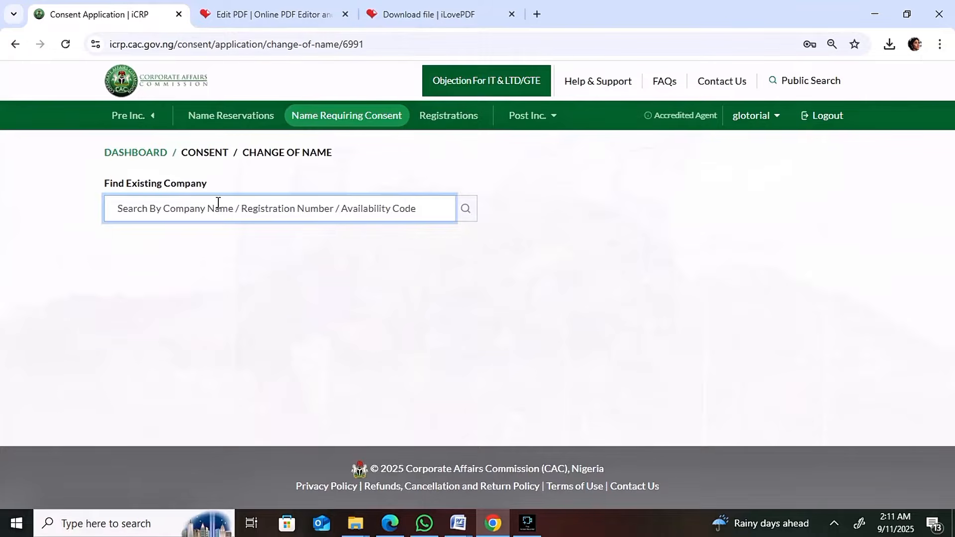
text(STAR)
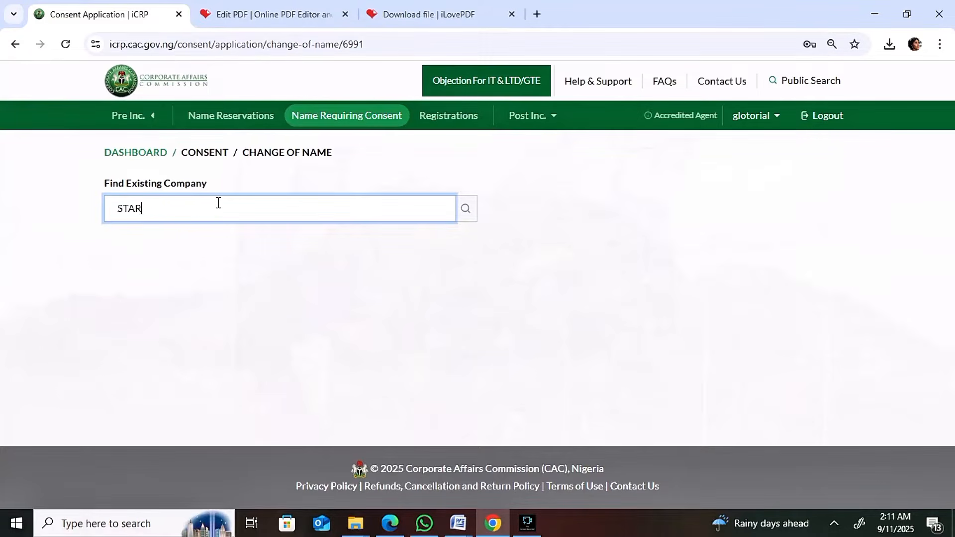
text(S OF)
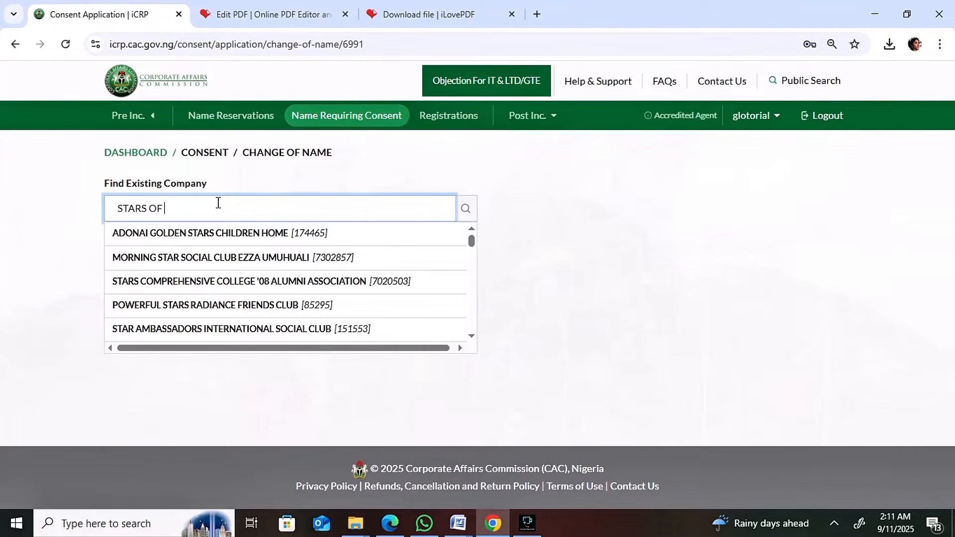
text( EAST)
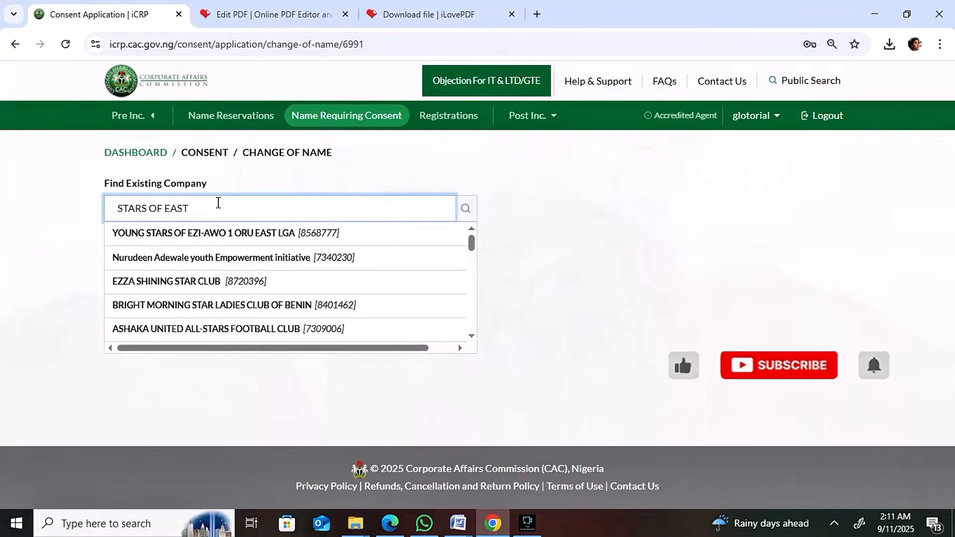
text(SOCU)
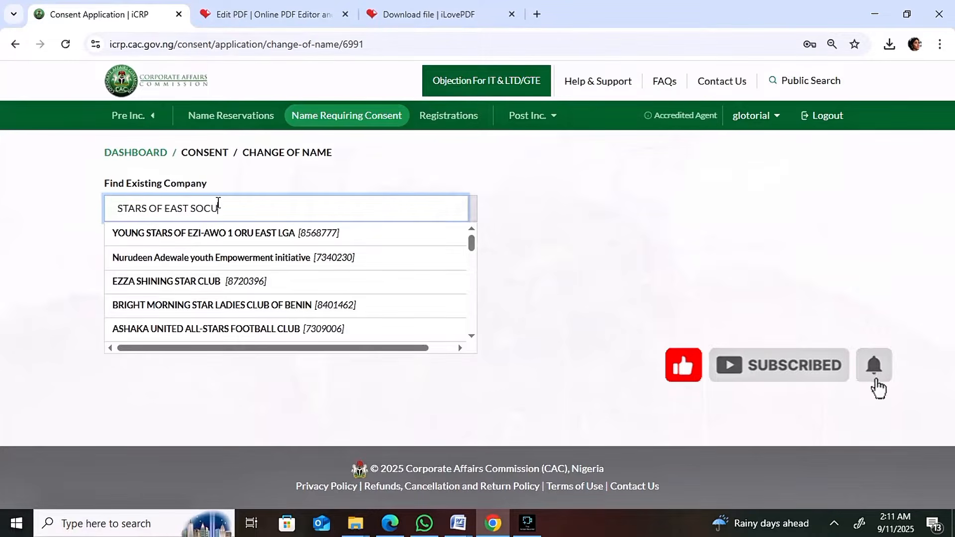
key(BackSpace)
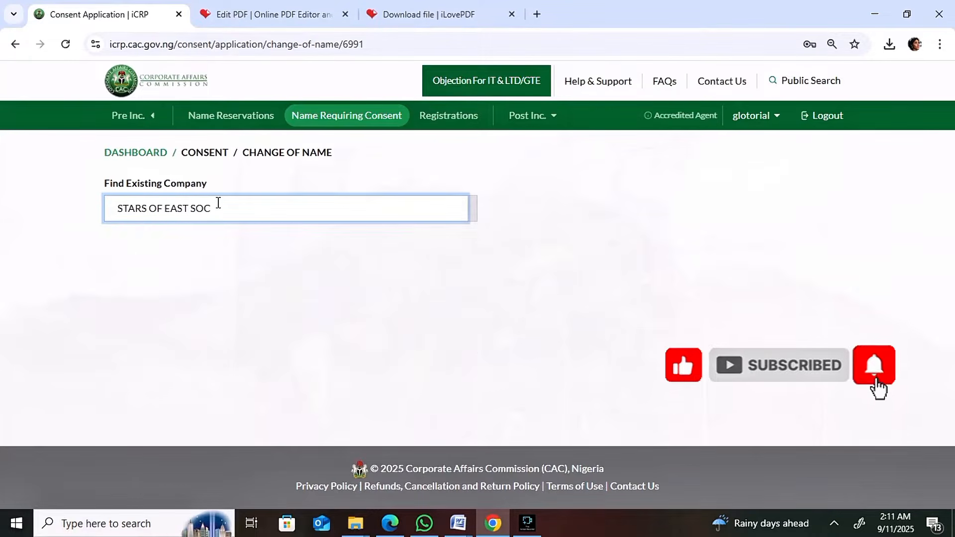
text(AIL)
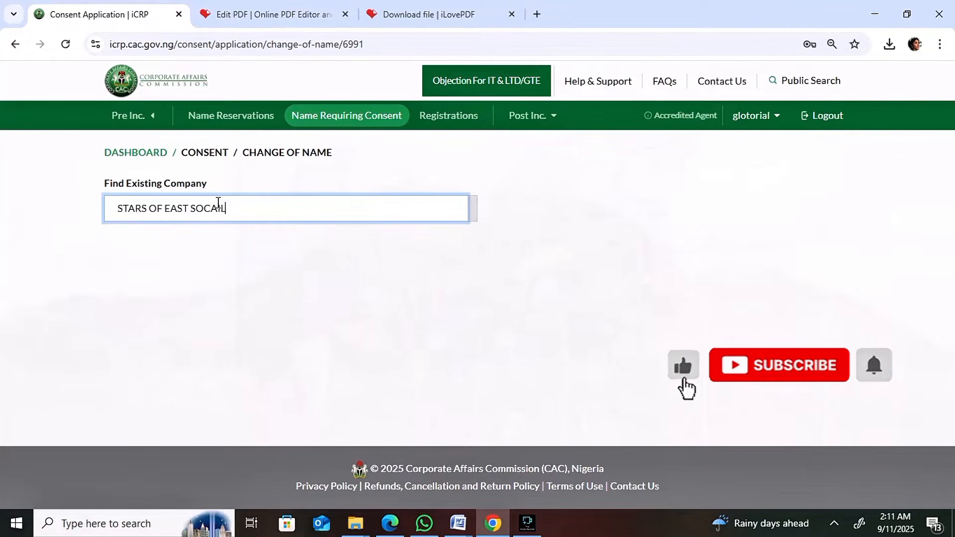
key(BackSpace)
key(BackSpace)
key(BackSpace)
text(I)
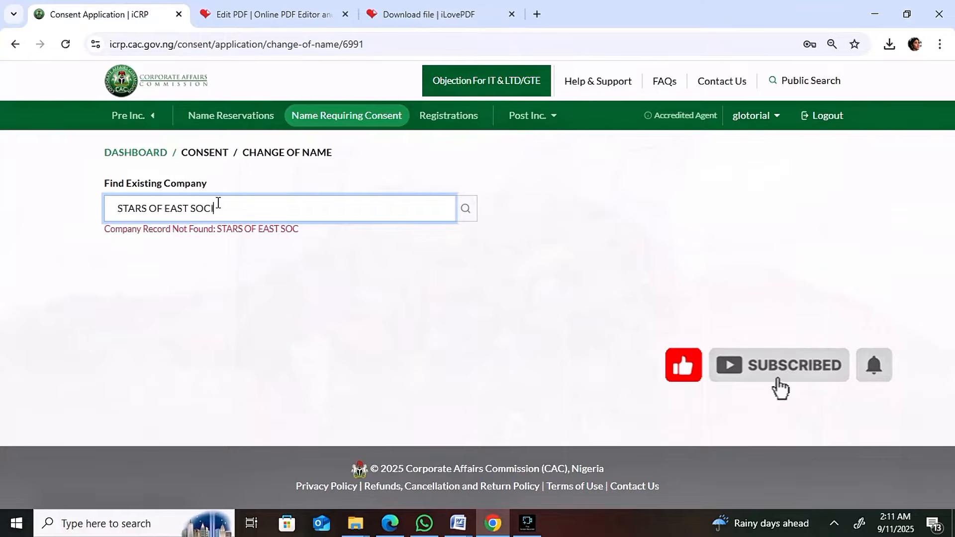
text(AL CLUB)
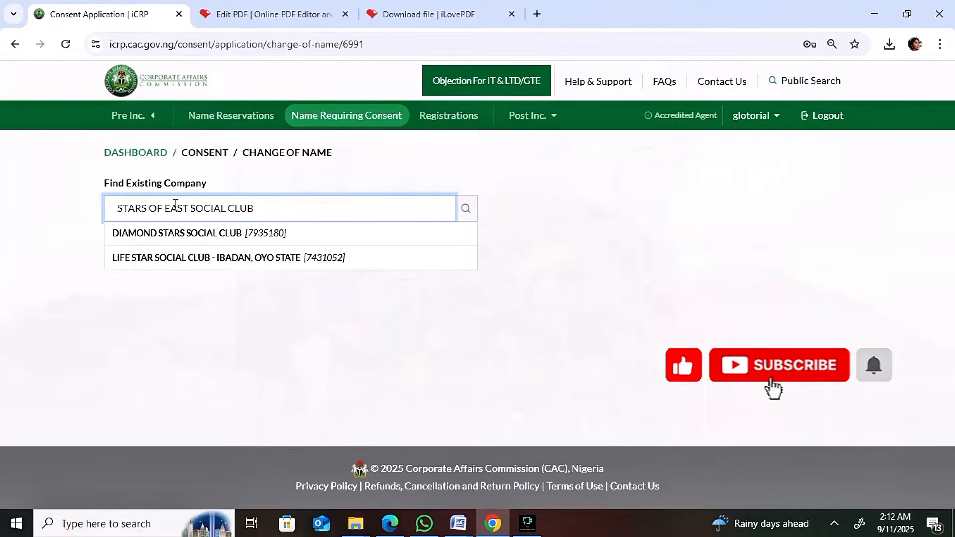
text(, IMO STATE)
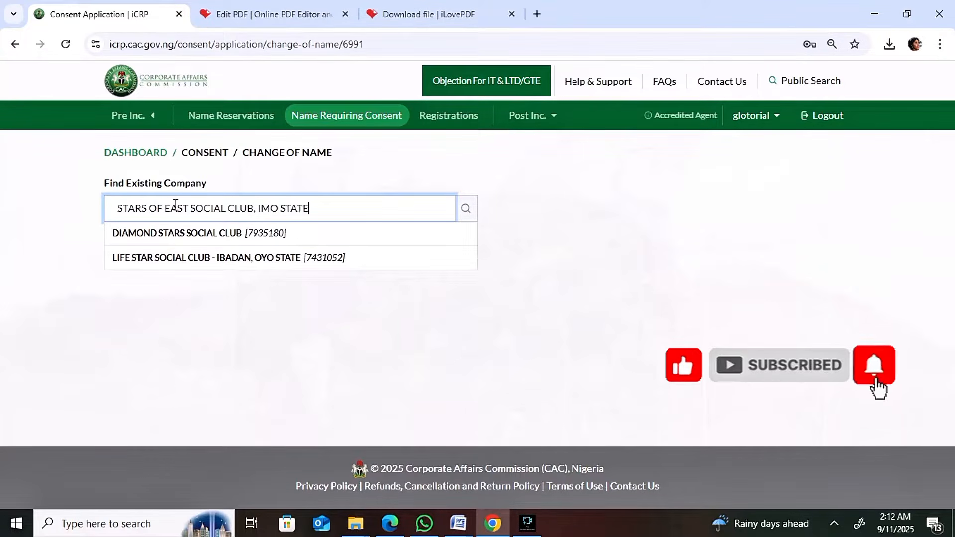
key(Return)
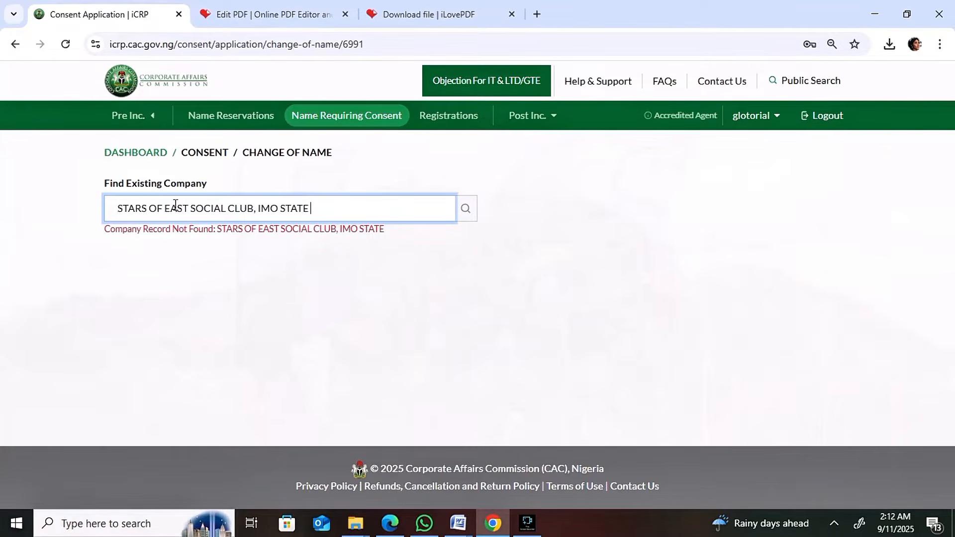
Step: Clear the whole search text from the existing company search
key(BackSpace)
key(BackSpace)
key(BackSpace)
key(BackSpace)
key(BackSpace)
key(BackSpace)
key(BackSpace)
key(BackSpace)
key(BackSpace)
key(BackSpace)
key(BackSpace)
key(BackSpace)
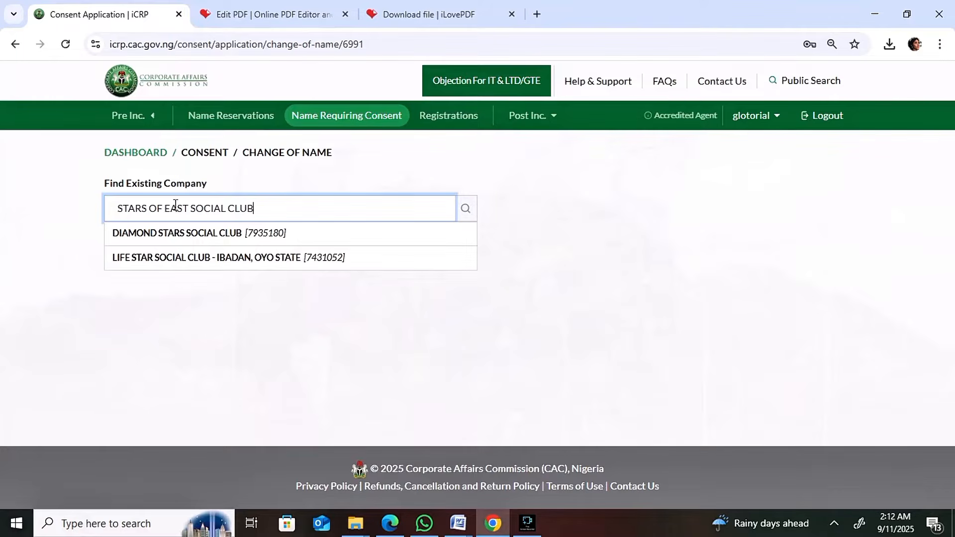
key(BackSpace)
key(BackSpace)
key(BackSpace)
key(BackSpace)
key(BackSpace)
key(BackSpace)
key(BackSpace)
key(BackSpace)
key(BackSpace)
key(BackSpace)
key(BackSpace)
key(BackSpace)
key(BackSpace)
key(BackSpace)
key(BackSpace)
key(BackSpace)
key(BackSpace)
key(BackSpace)
key(BackSpace)
key(BackSpace)
key(BackSpace)
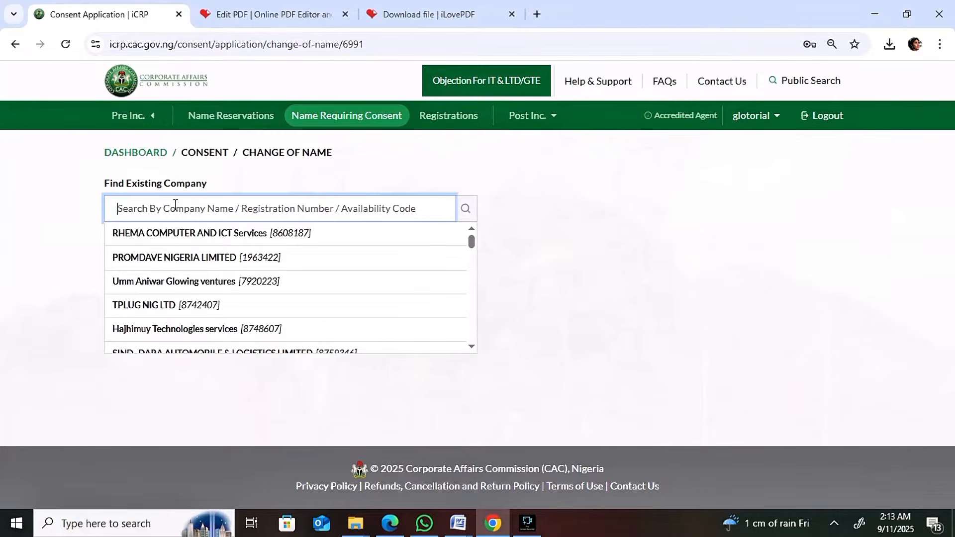
text(S)
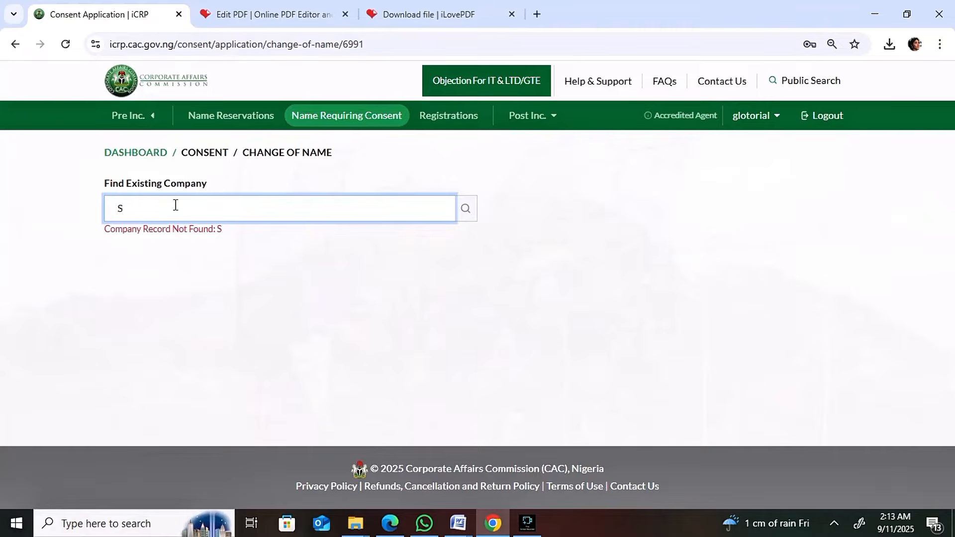
text(OES CLUB)
key(BackSpace)
key(BackSpace)
key(BackSpace)
key(BackSpace)
key(BackSpace)
key(BackSpace)
key(BackSpace)
key(BackSpace)
key(BackSpace)
text(.)
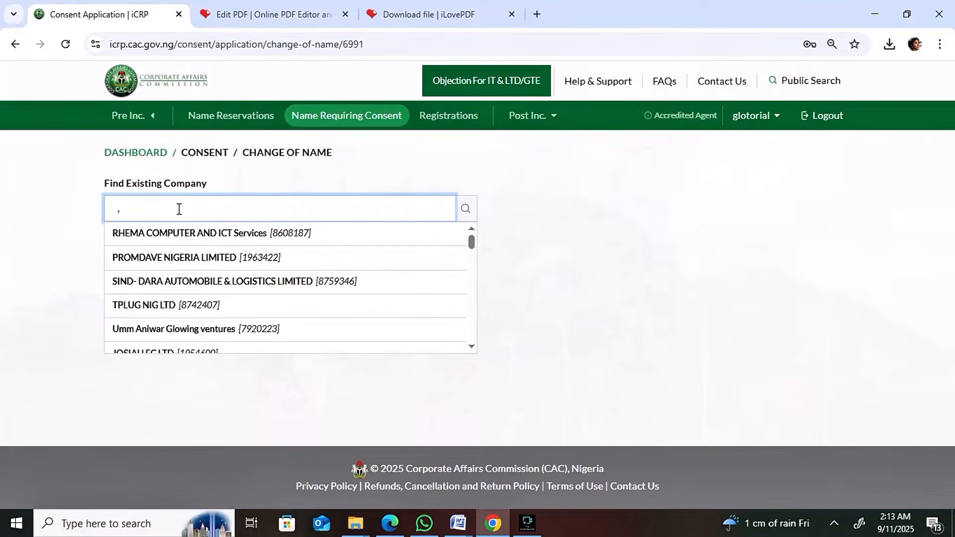
key(BackSpace)
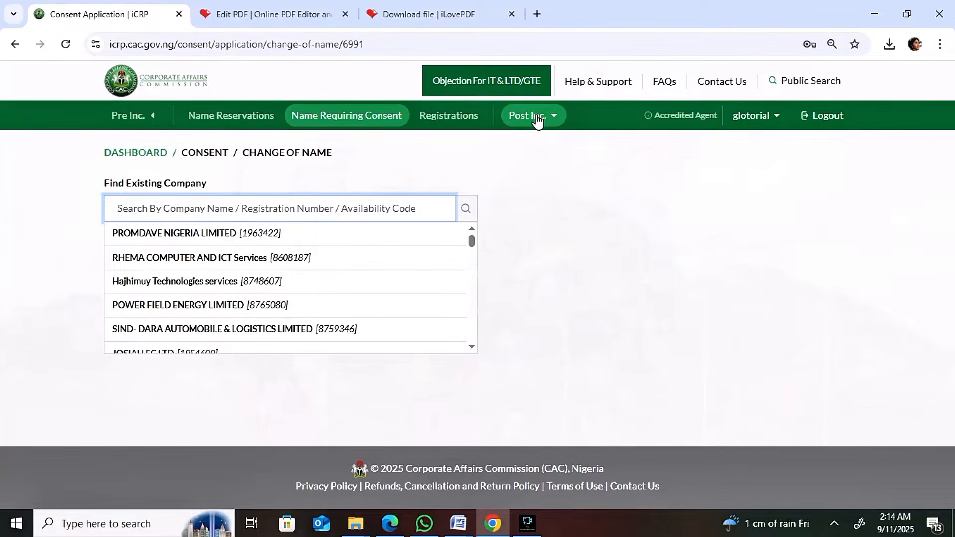
Step: Leave the change-of-name application and open a new consent application form from the dashboard
mouse_move(670, 120)
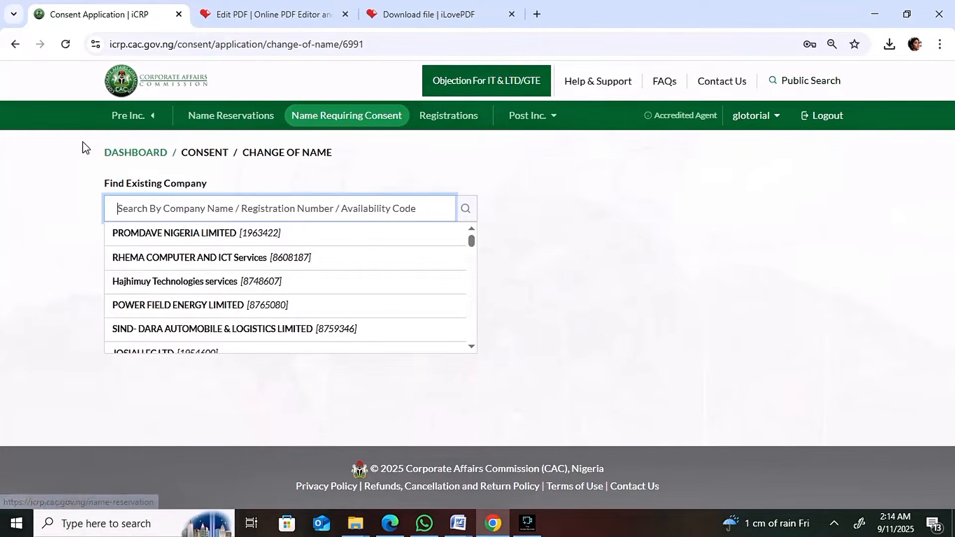
click(130, 153)
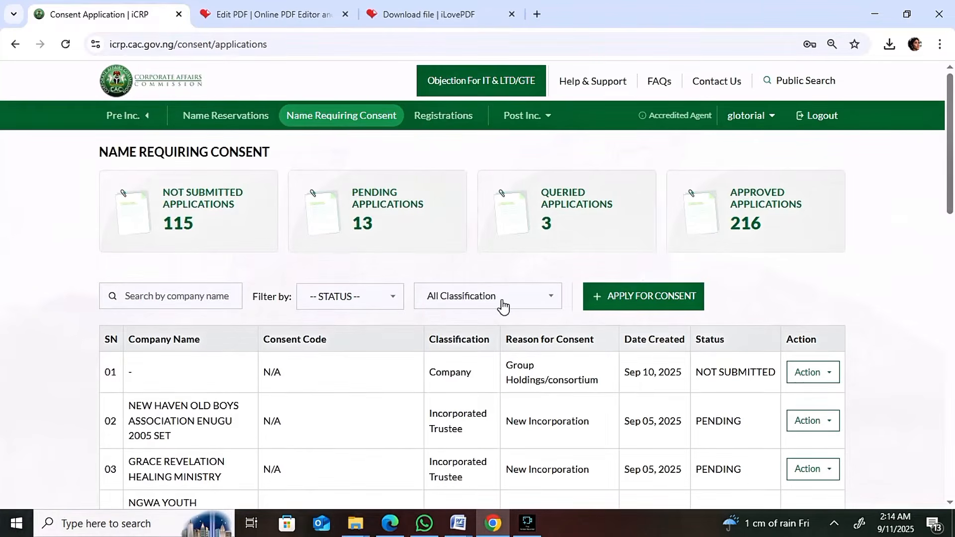
click(601, 298)
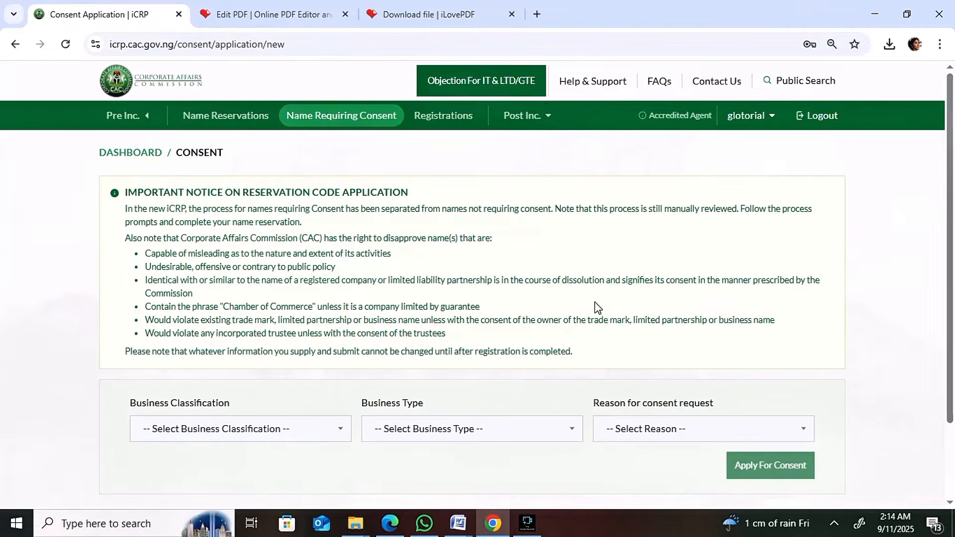
Step: Set both the business classification and the business type of the new application to Incorporated Trustee
click(240, 431)
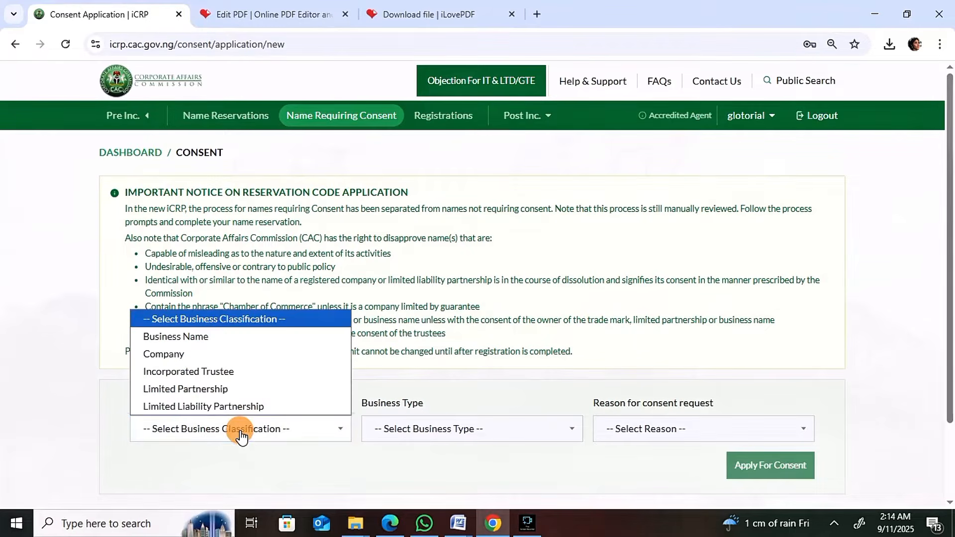
click(217, 371)
click(429, 439)
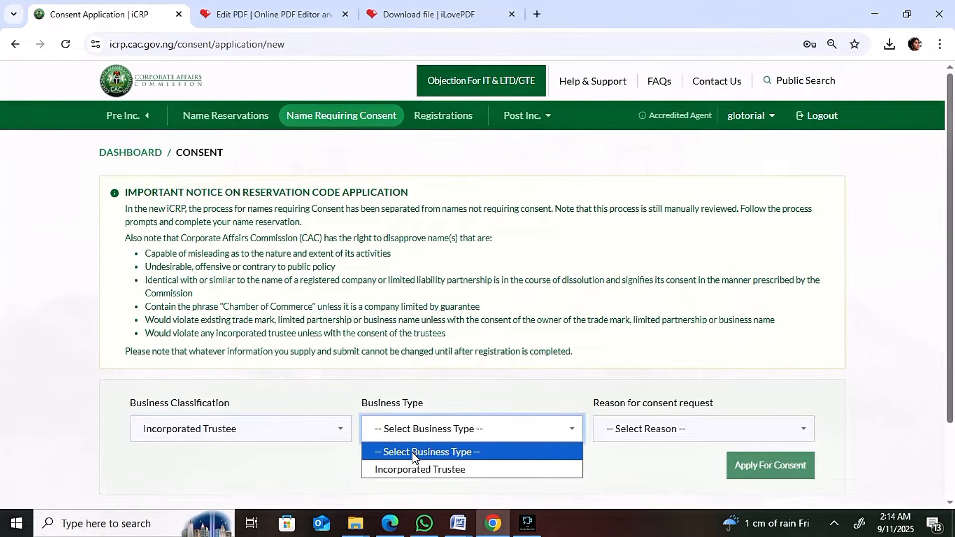
click(407, 469)
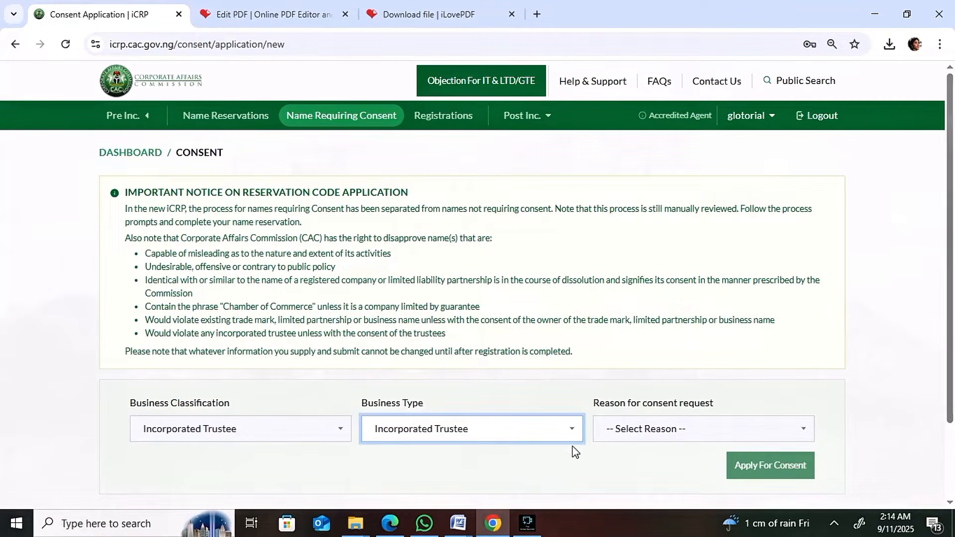
Step: Set the reason for the consent request to New Incorporation / Registration and start the application
click(619, 433)
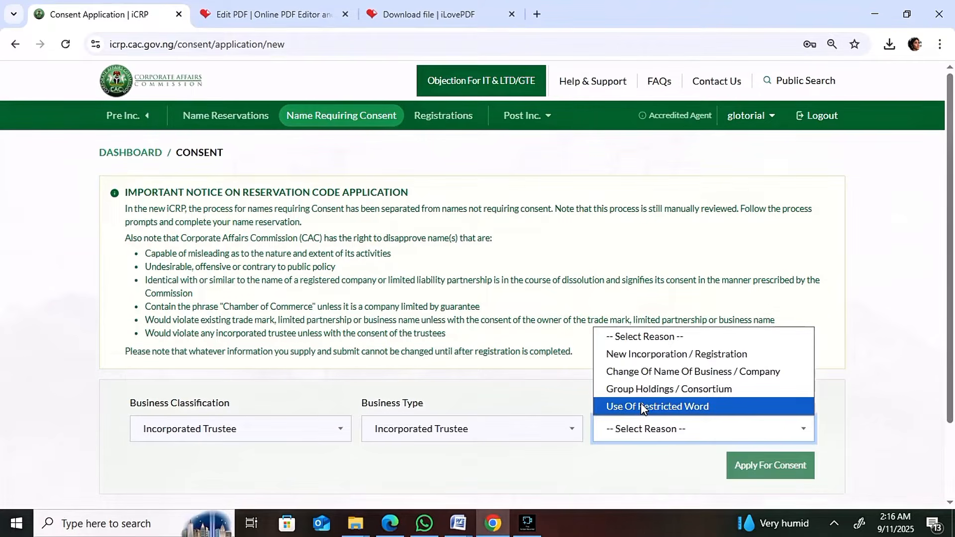
click(642, 354)
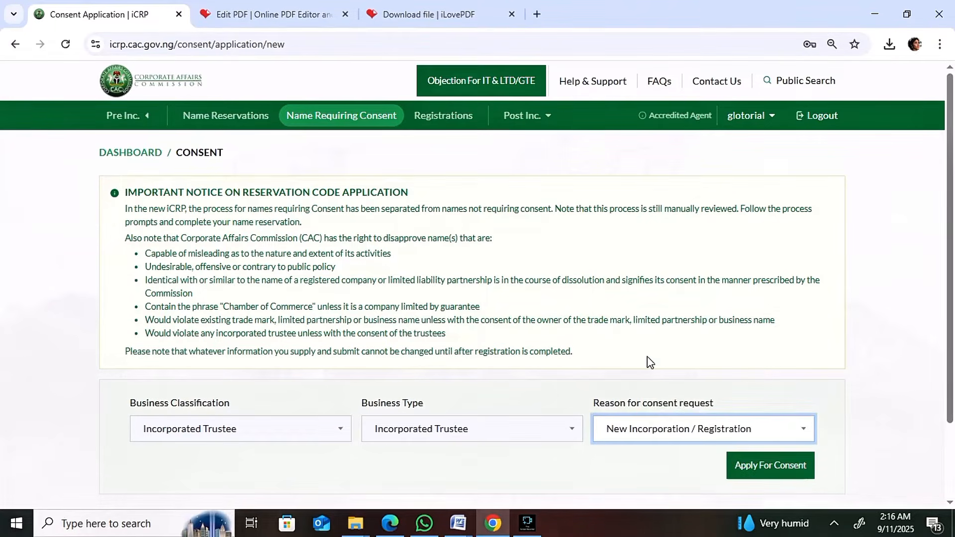
click(766, 467)
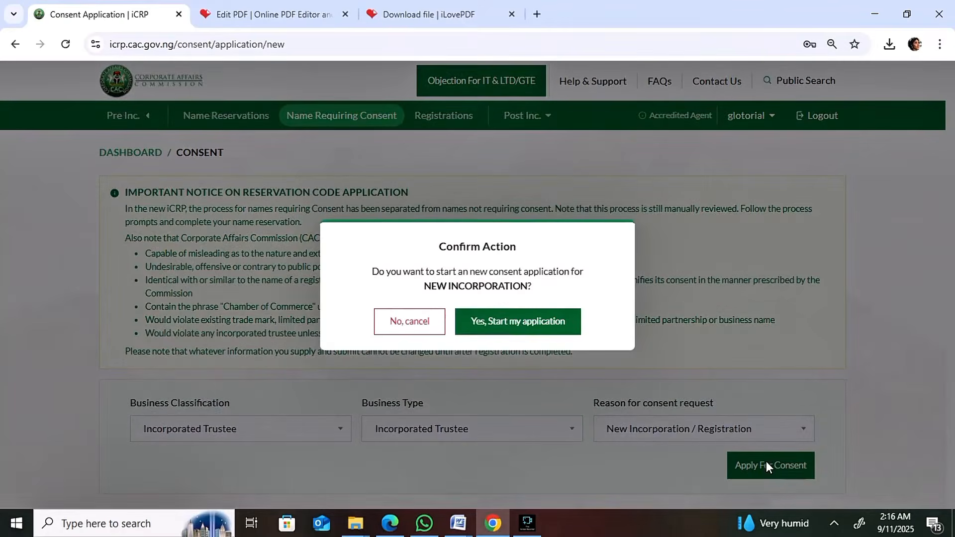
click(527, 322)
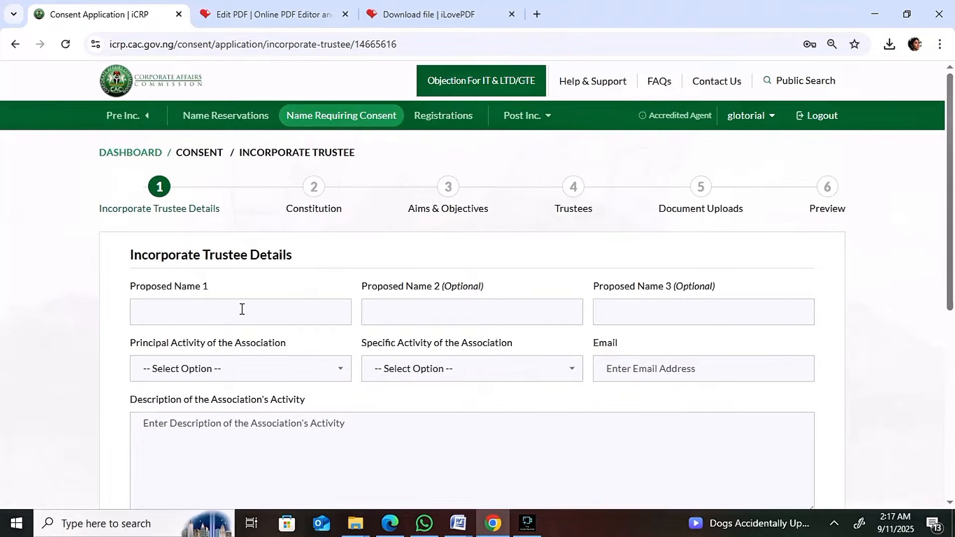
scroll(242, 309, down, 1)
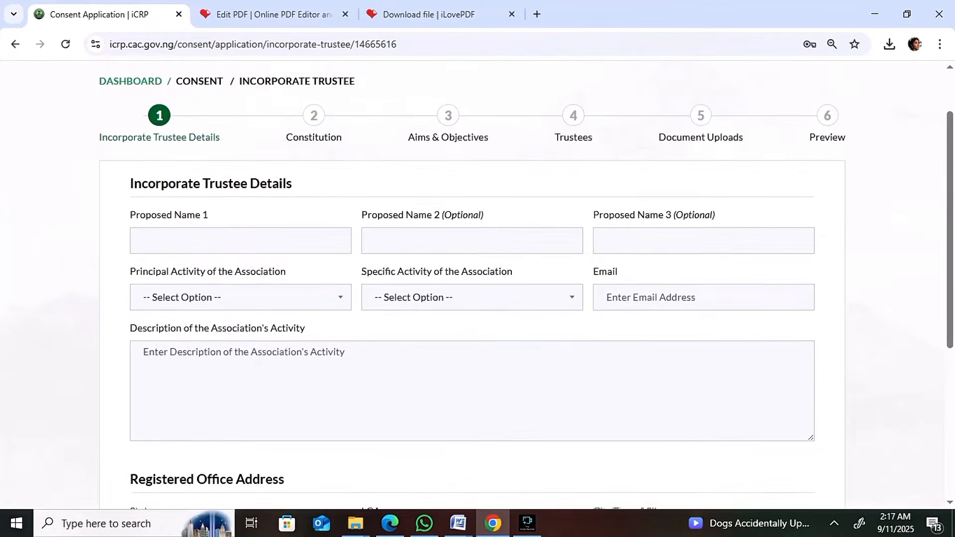
click(238, 249)
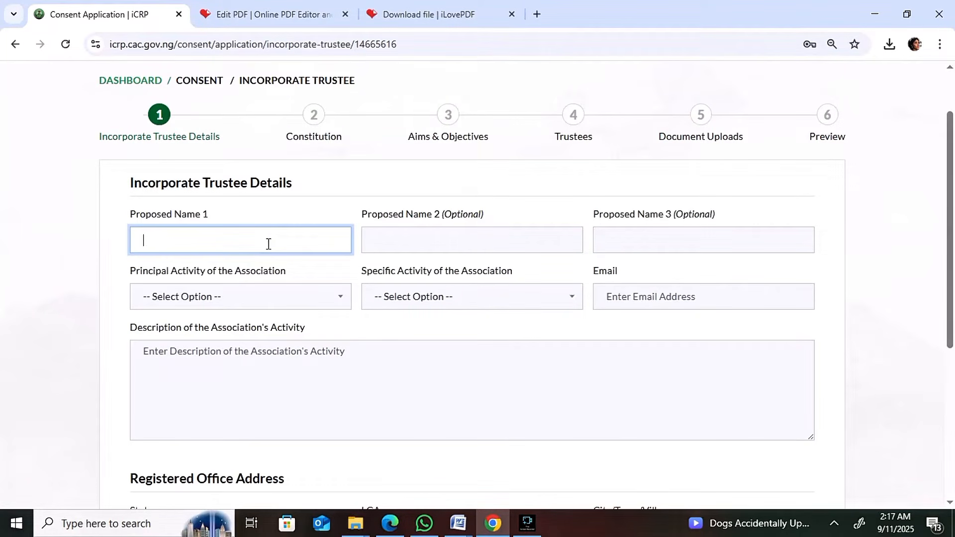
click(393, 237)
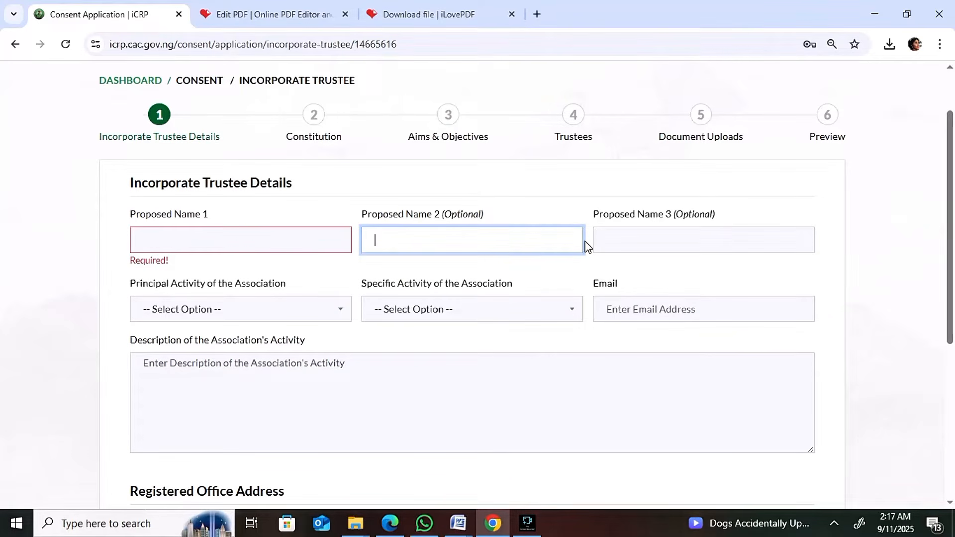
click(625, 243)
click(480, 250)
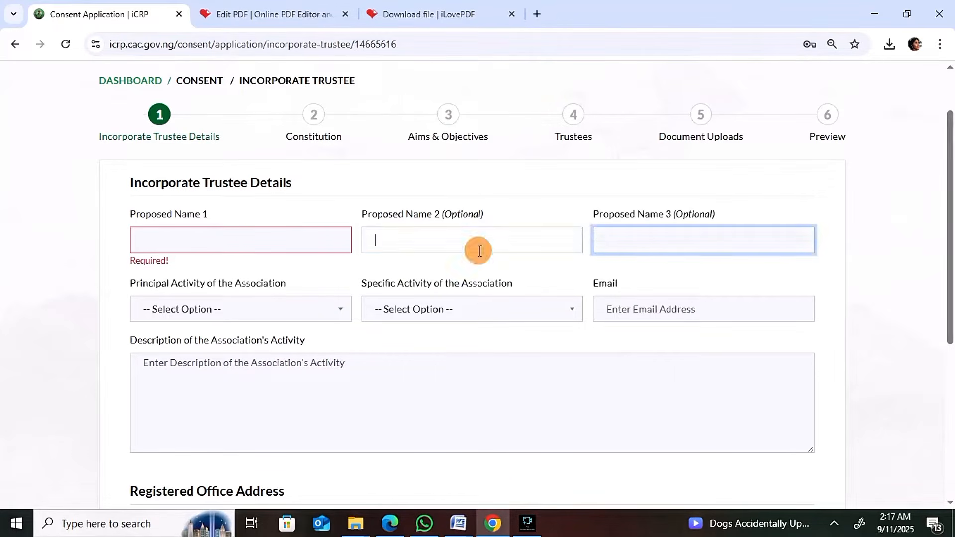
Step: Set the association's principal activity and specific activity to Social Clubs Based Association
click(298, 323)
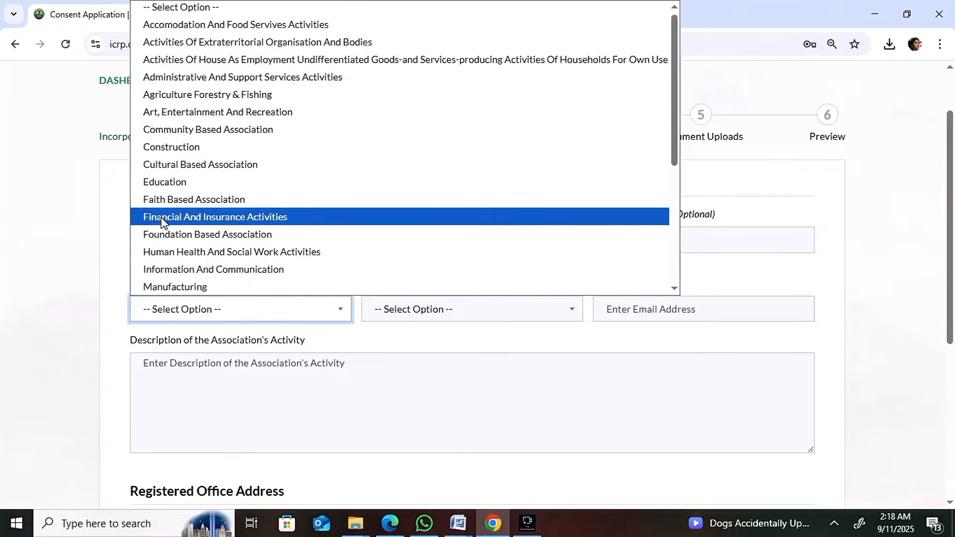
key(s)
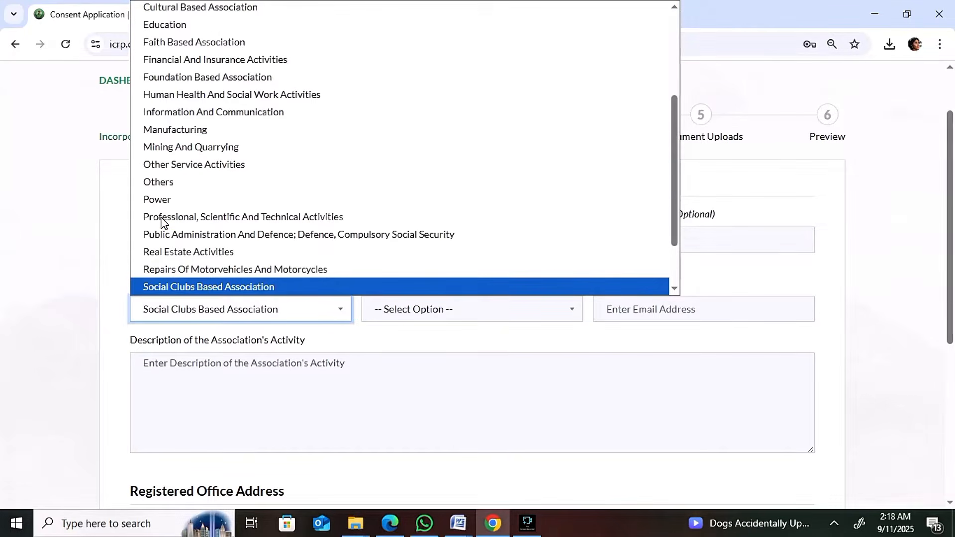
key(Return)
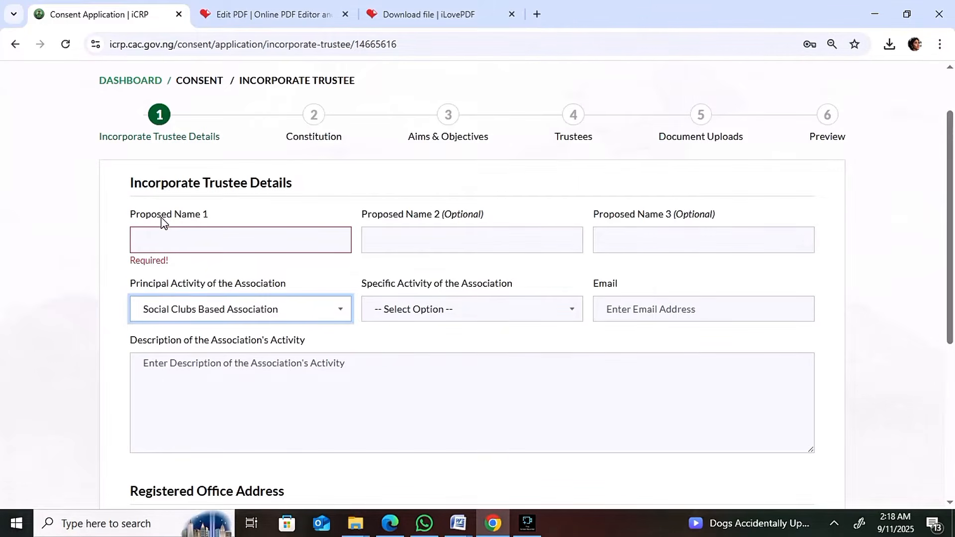
click(389, 316)
click(393, 350)
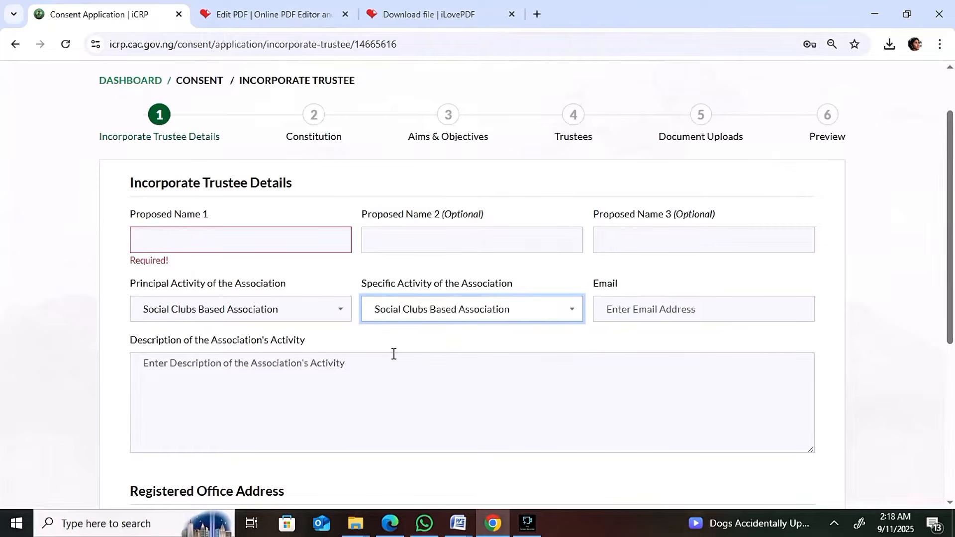
click(635, 311)
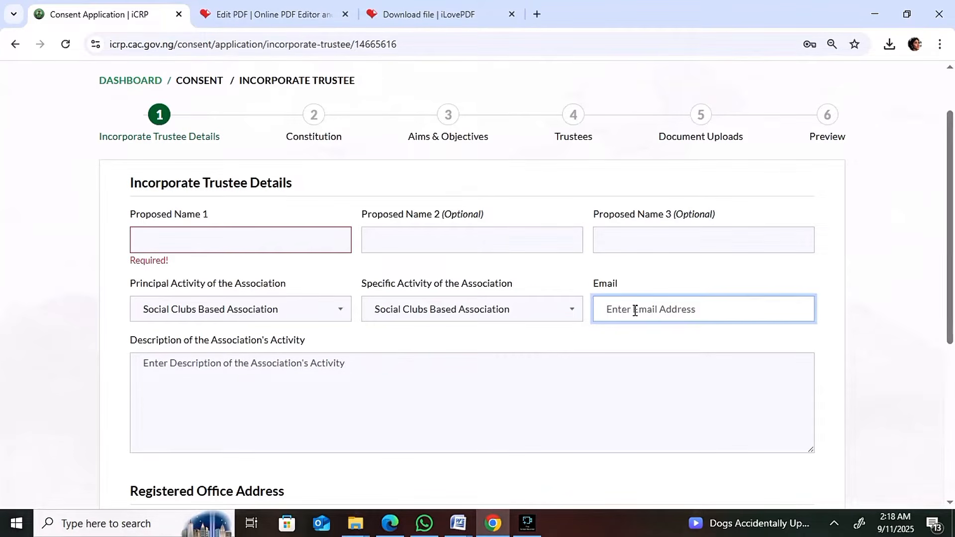
Step: Enter "SOCIAL CLUBS BASED ASSOCIATION" as the description of the association's activity
scroll(635, 310, down, 2)
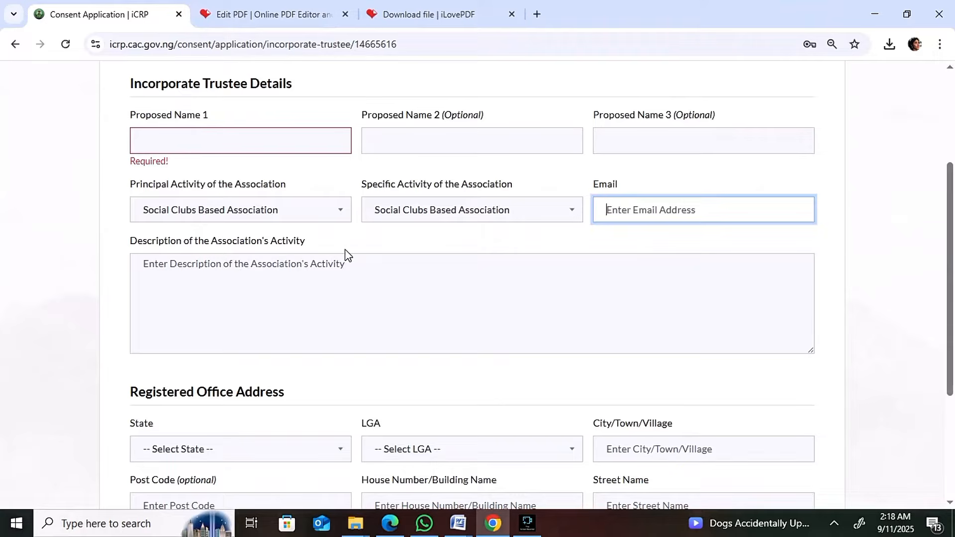
click(284, 255)
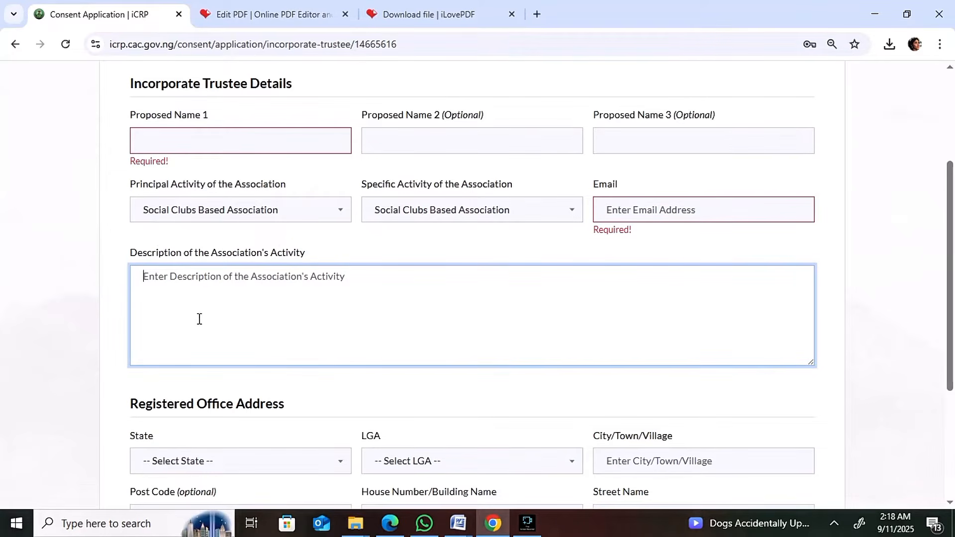
text(SO)
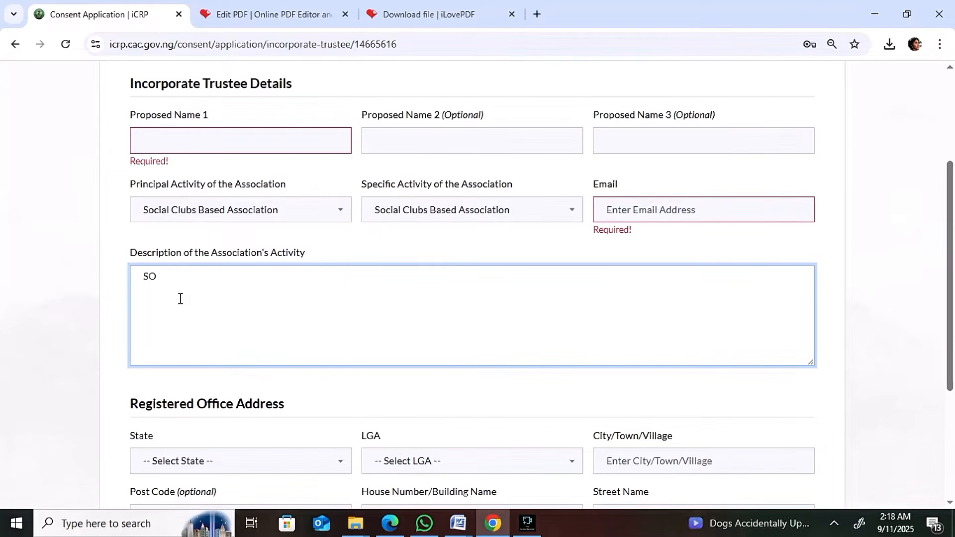
text(CIAL )
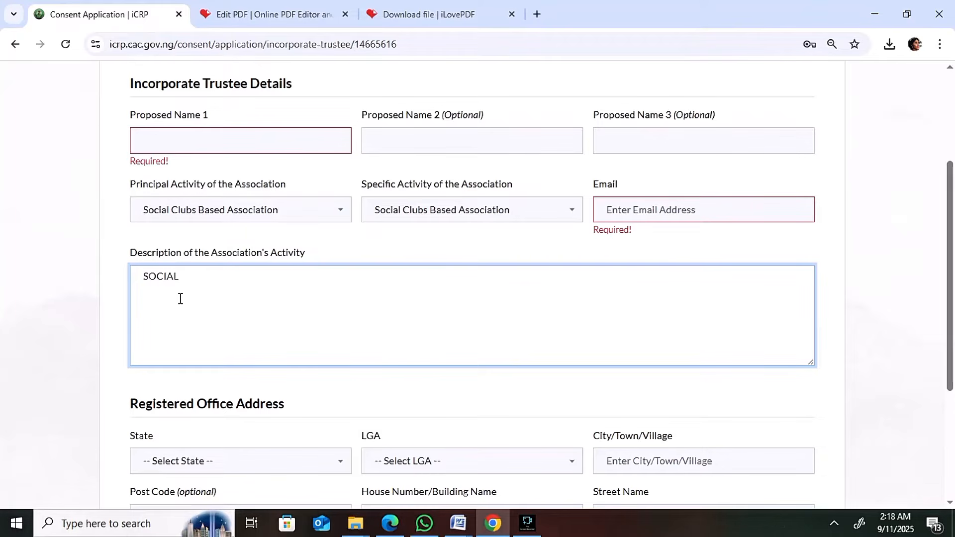
text(CLUBS BASED)
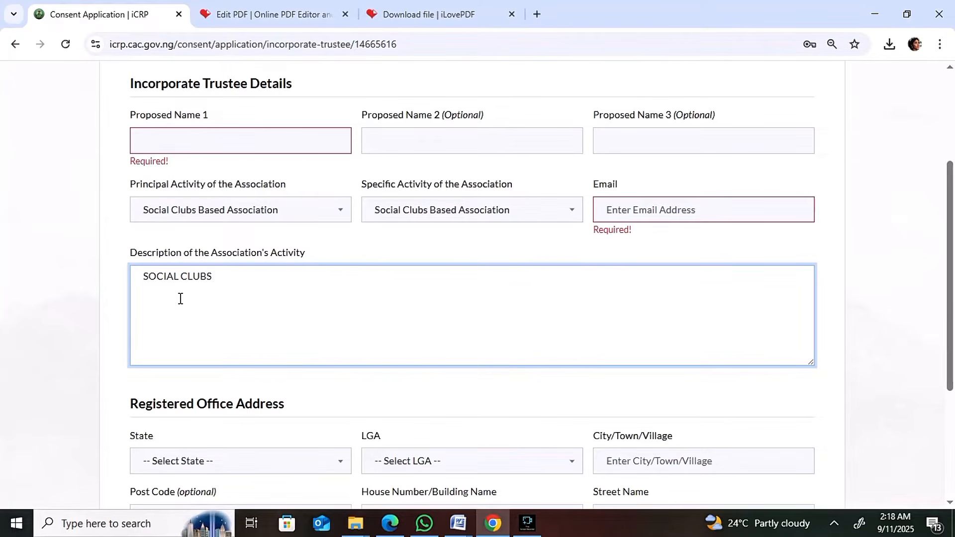
text( ASSOCIATION)
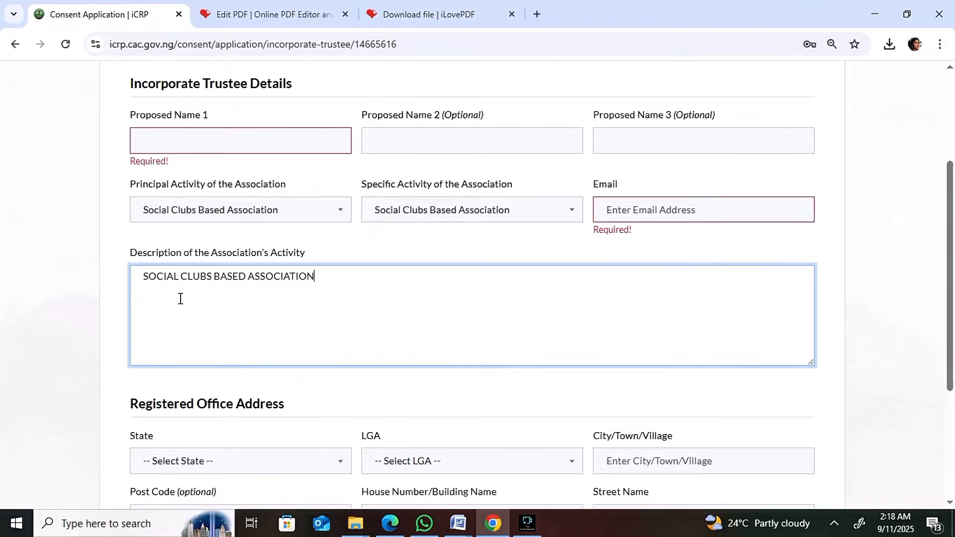
Step: Set the registered office's state to IMO and pick Obowo among the LGA options
scroll(180, 298, down, 4)
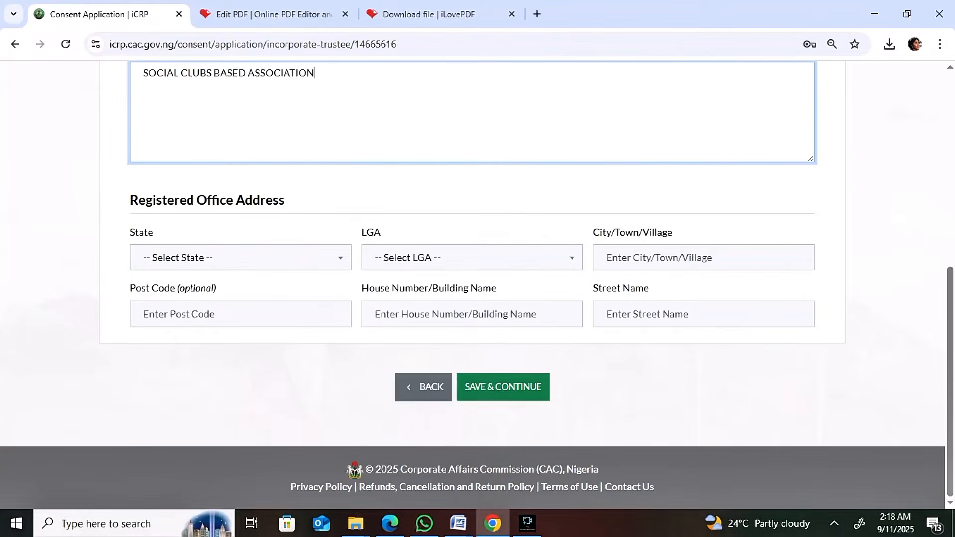
click(248, 264)
key(i)
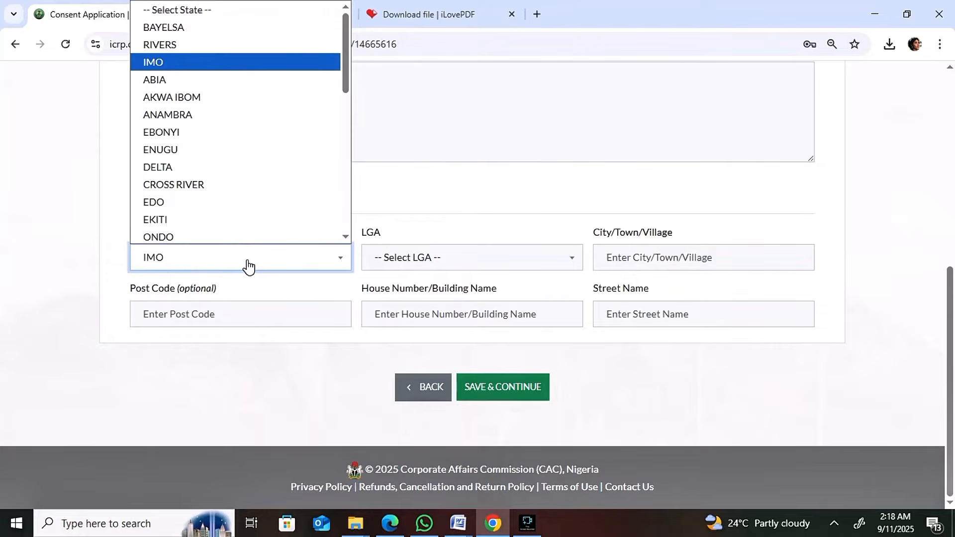
key(Return)
click(458, 267)
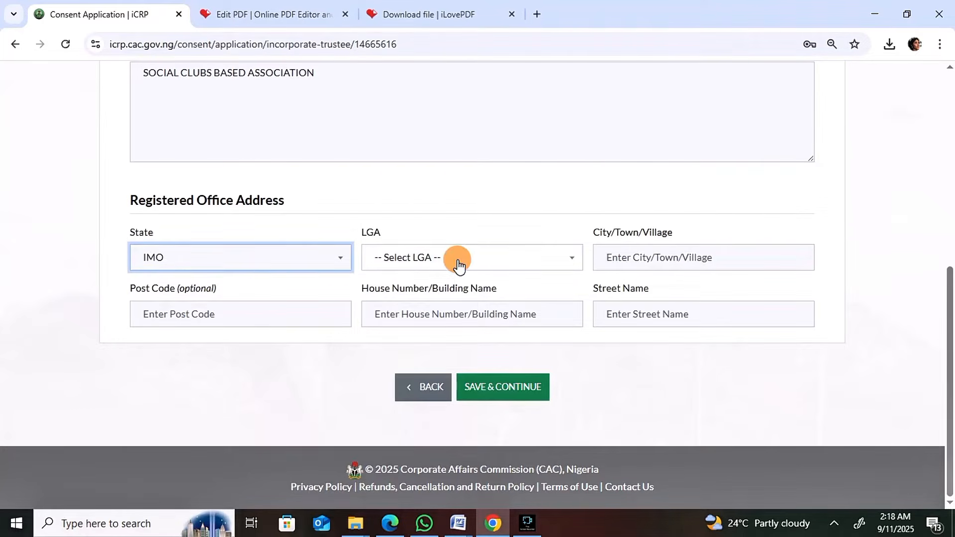
key(o)
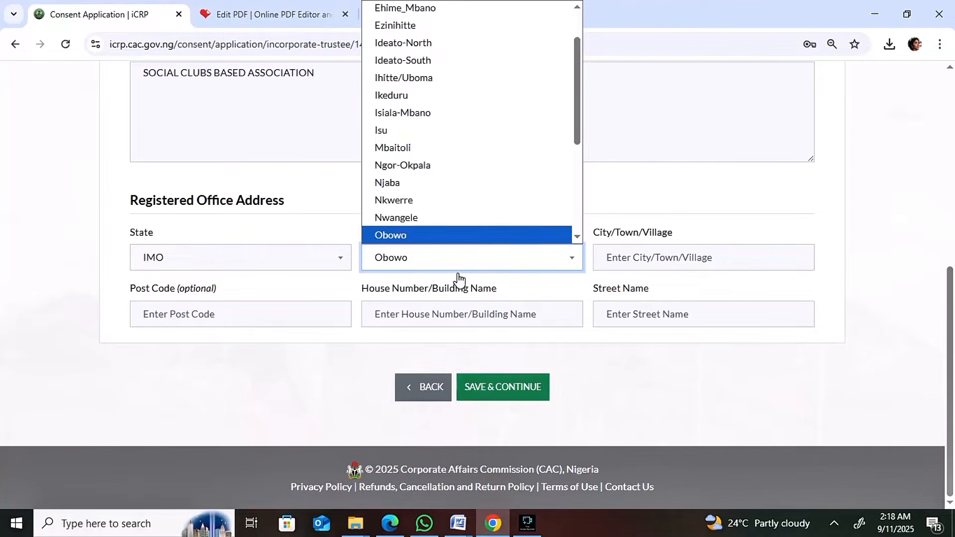
click(530, 523)
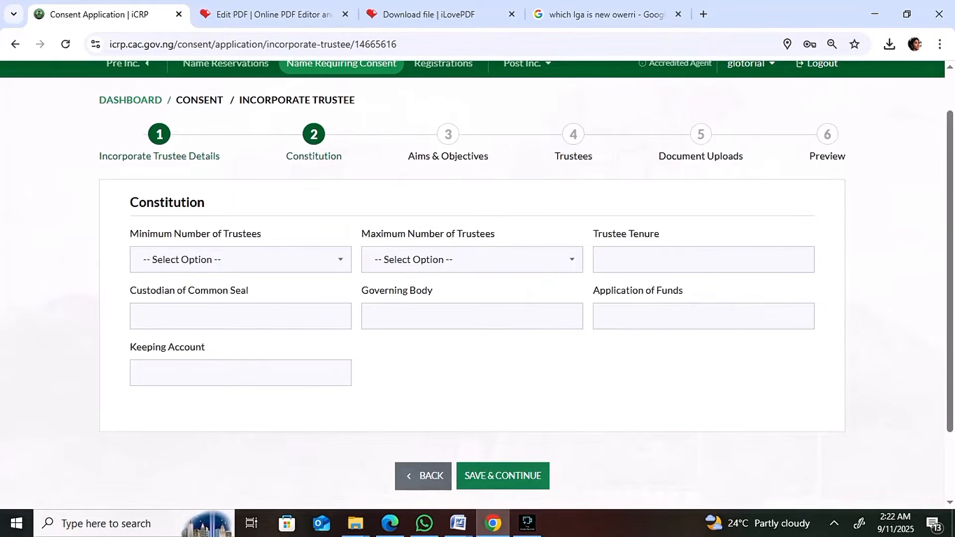
scroll(477, 279, up, 1)
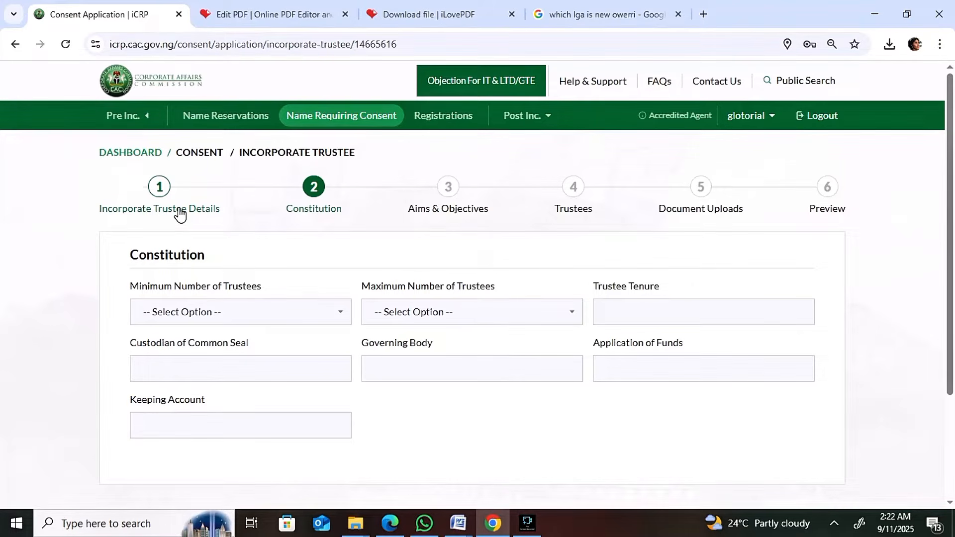
click(204, 314)
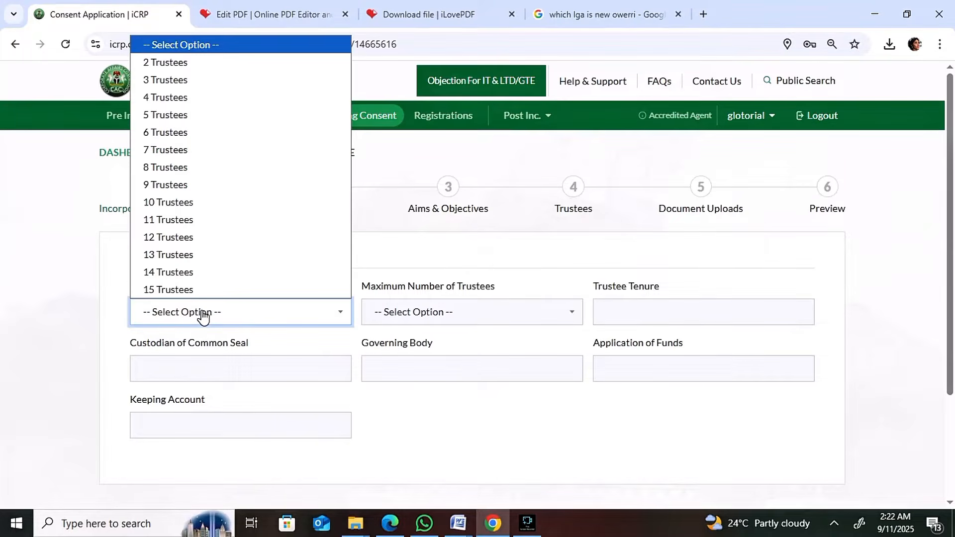
click(225, 356)
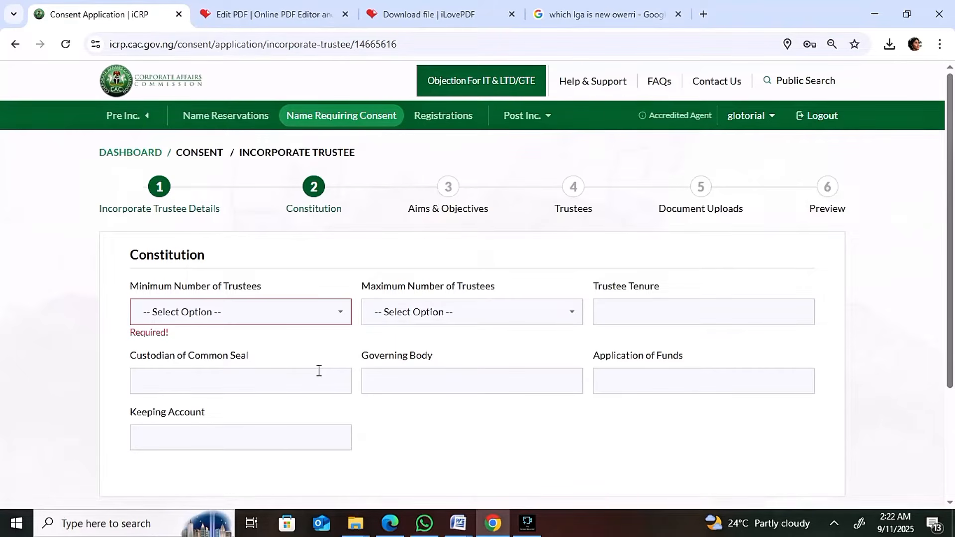
Step: Set the minimum number of trustees to 2 Trustees and the maximum to 10 Trustees
scroll(319, 370, down, 3)
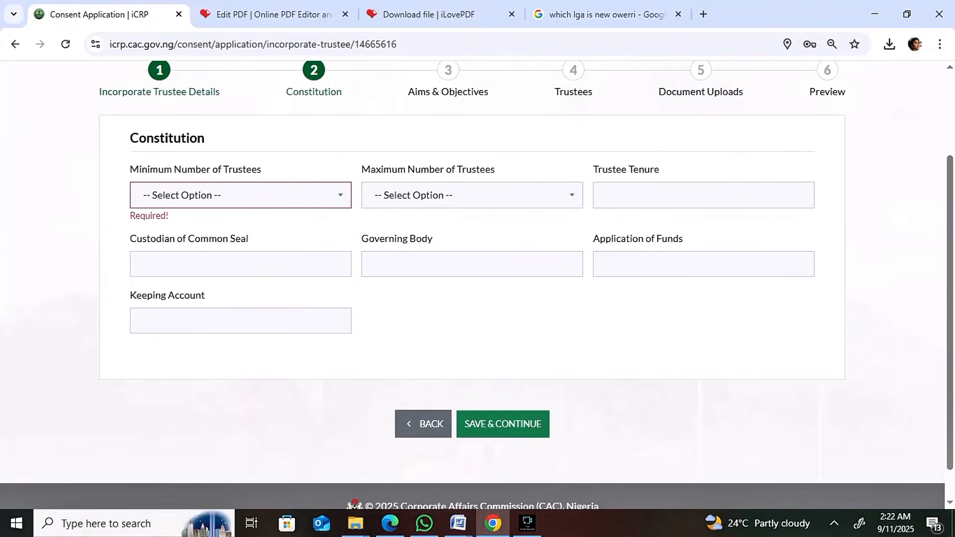
click(219, 197)
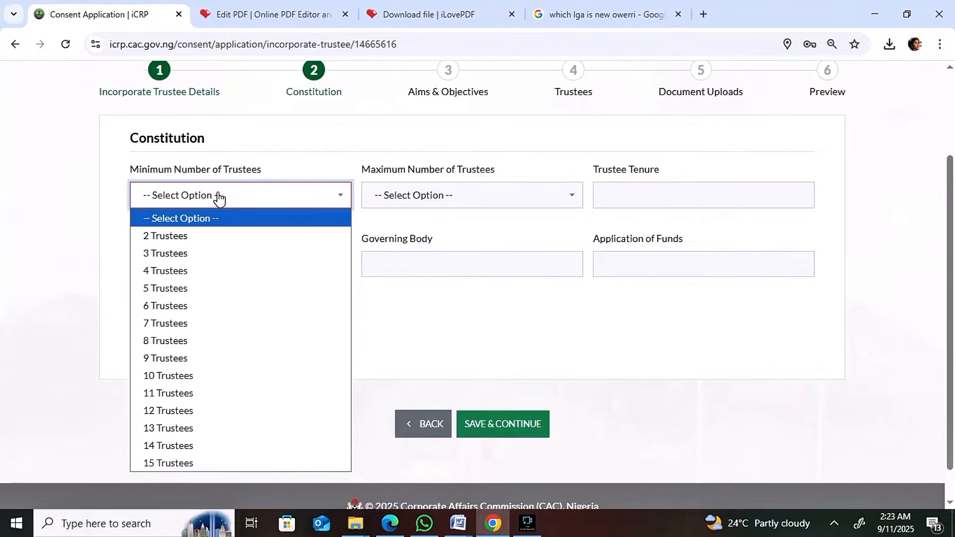
click(197, 237)
click(390, 205)
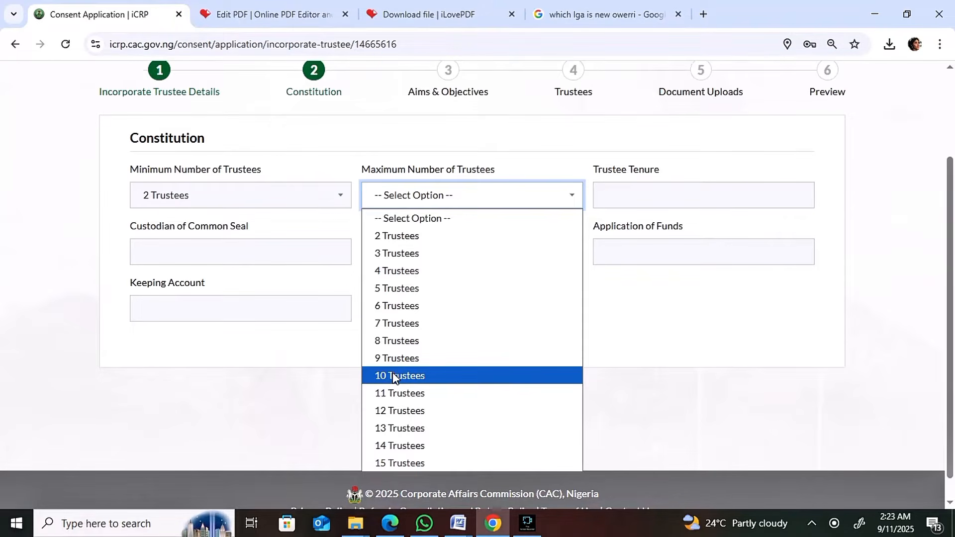
click(392, 375)
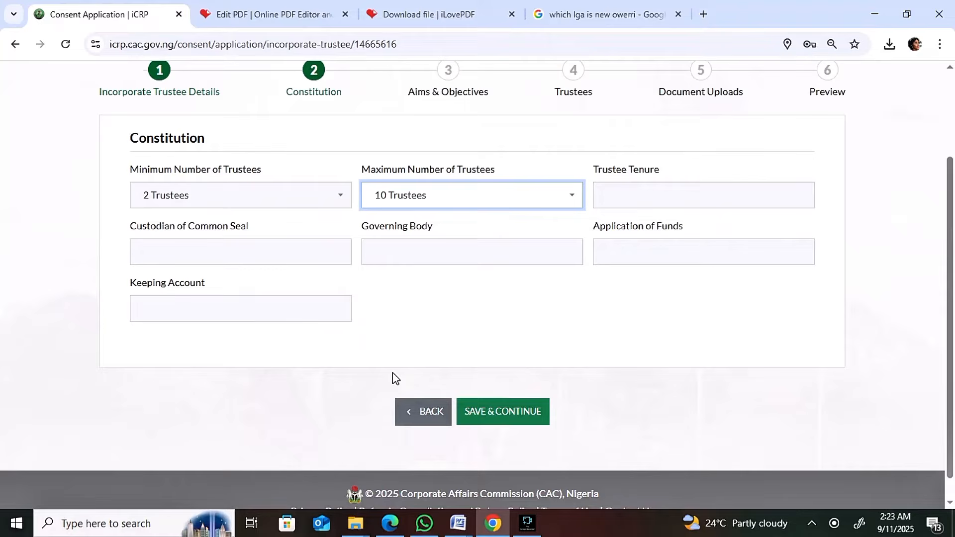
Step: Enter "10 YEARS" as the trustee tenure and "CHAIRMAN" as the custodian of the common seal
click(624, 198)
text(10)
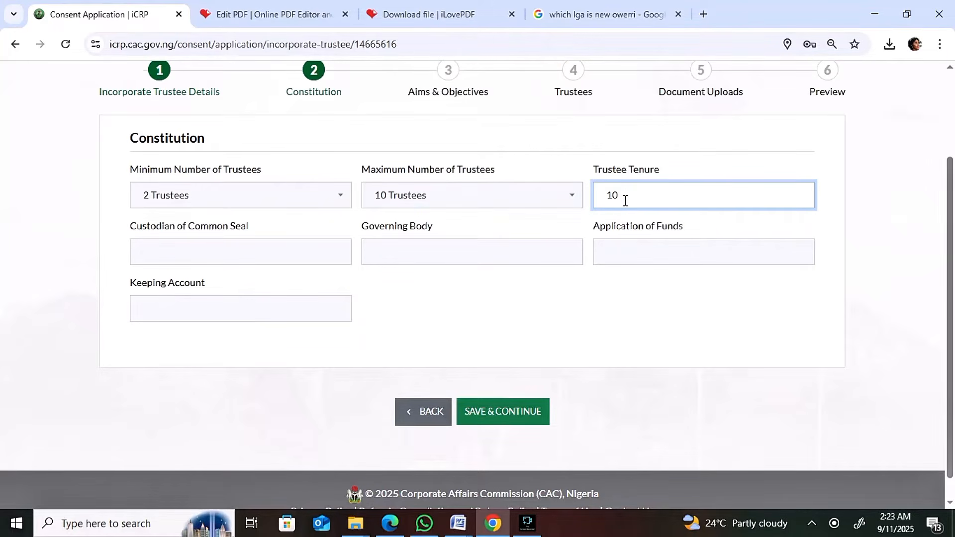
text( YYEARS)
click(290, 250)
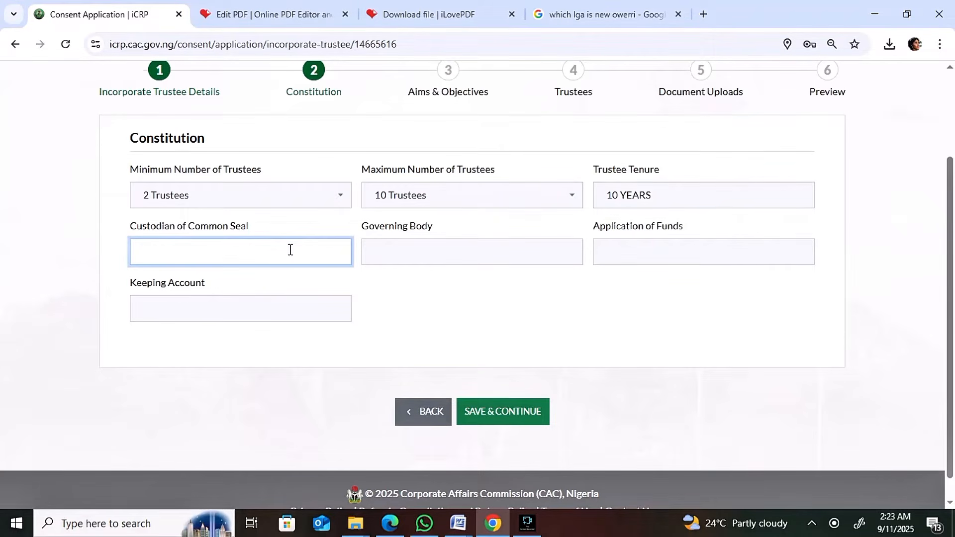
text(cHAIRAMN)
key(BackSpace)
key(BackSpace)
key(BackSpace)
key(BackSpace)
text(RMAN)
Step: Enter "BOARD OF TRUSTEES" as the governing body in the constitution details
click(419, 250)
text(BOAR)
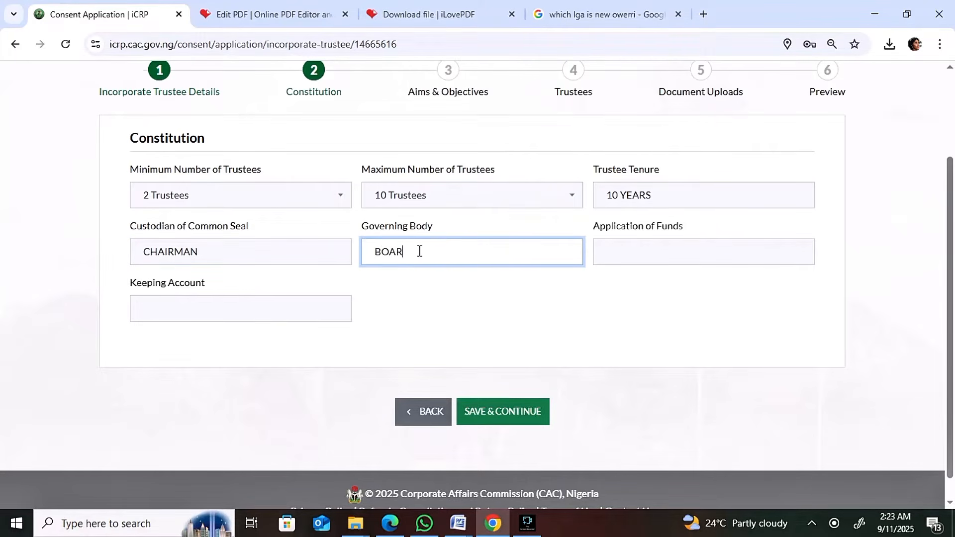
text(D OF TRUSTEES)
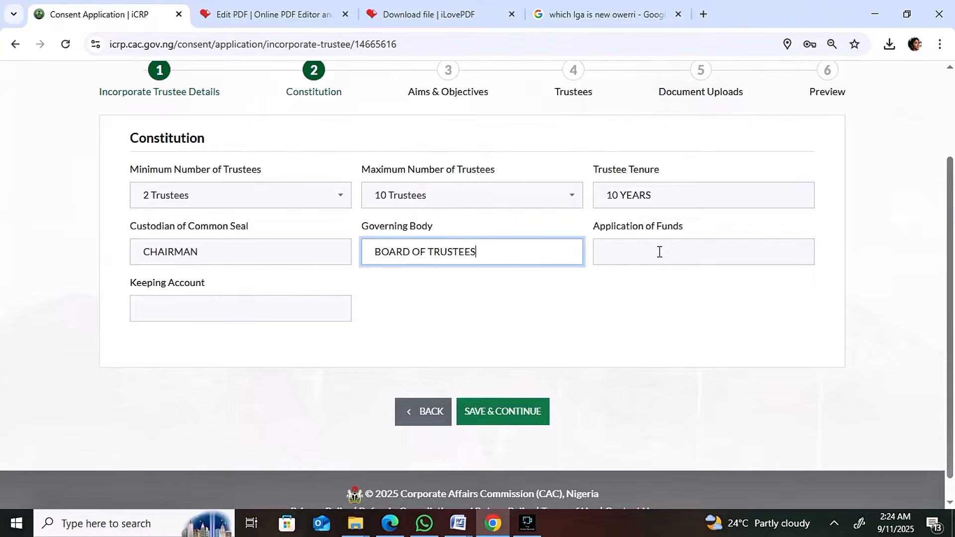
Step: Paste "ALL FUNDS SHALL BE APPLIED TOWARDS PROMOTING THE AIMS AND OBJECTIVES OF THE CHURCH AND OTHER SIMILAR CHARITABLE ENDEAVORS." into Application of Funds
scroll(659, 251, up, 3)
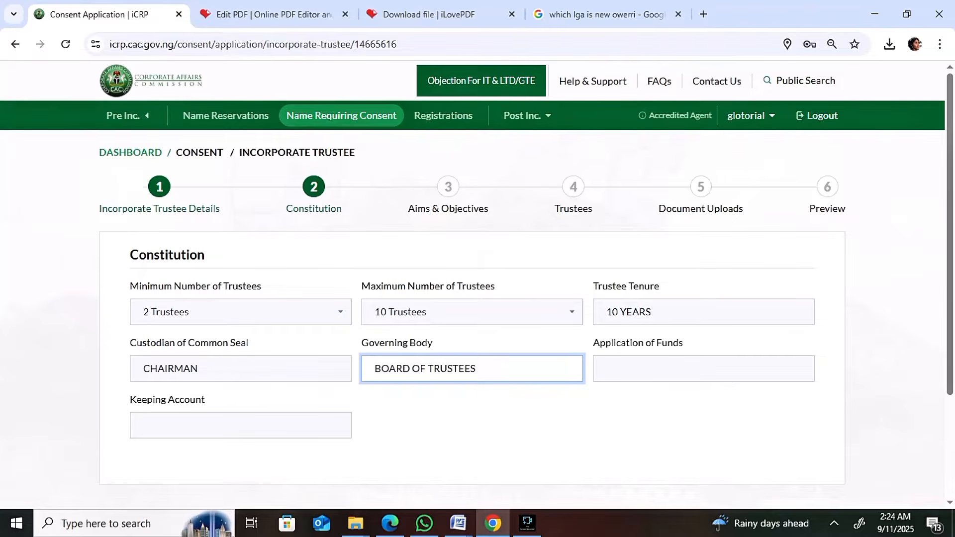
click(625, 371)
key(ctrl+v)
text(.)
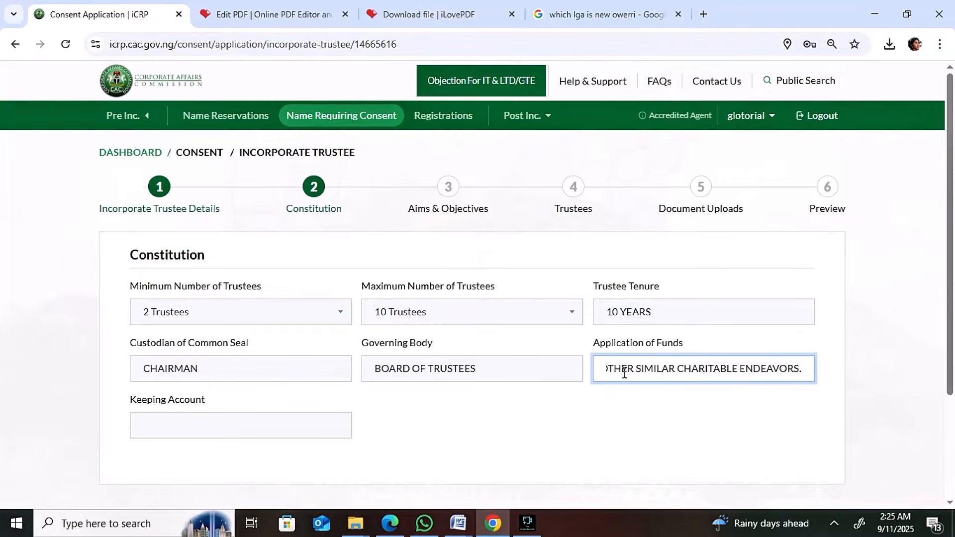
Step: Read back through the pasted Application of Funds statement to its beginning
click(681, 368)
click(632, 368)
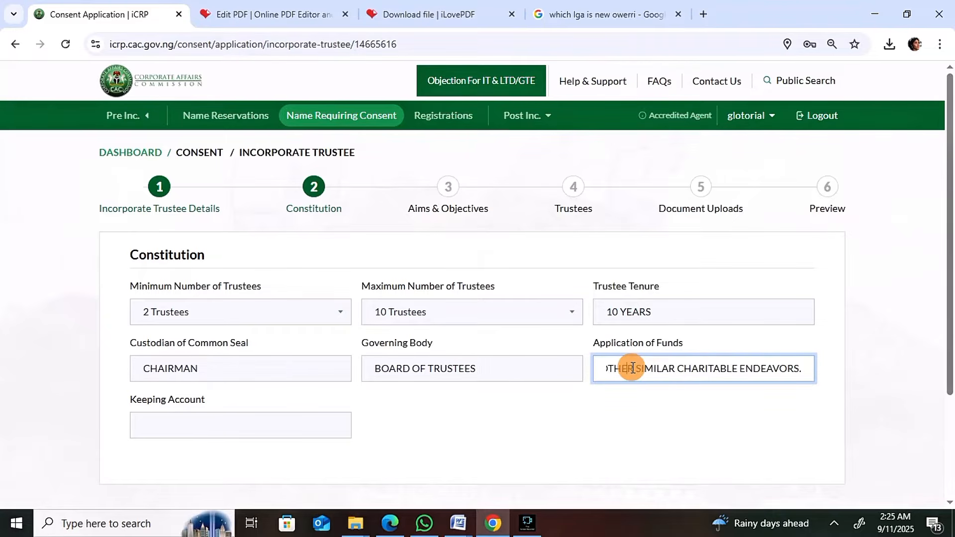
key(Left)
key(Left)
key(Left)
key(Left)
key(Left)
key(Left)
key(Left)
key(Left)
key(Left)
key(Left)
key(Left)
key(Left)
key(Left)
key(Left)
key(Left)
key(Left)
key(Left)
key(Left)
key(Left)
key(Left)
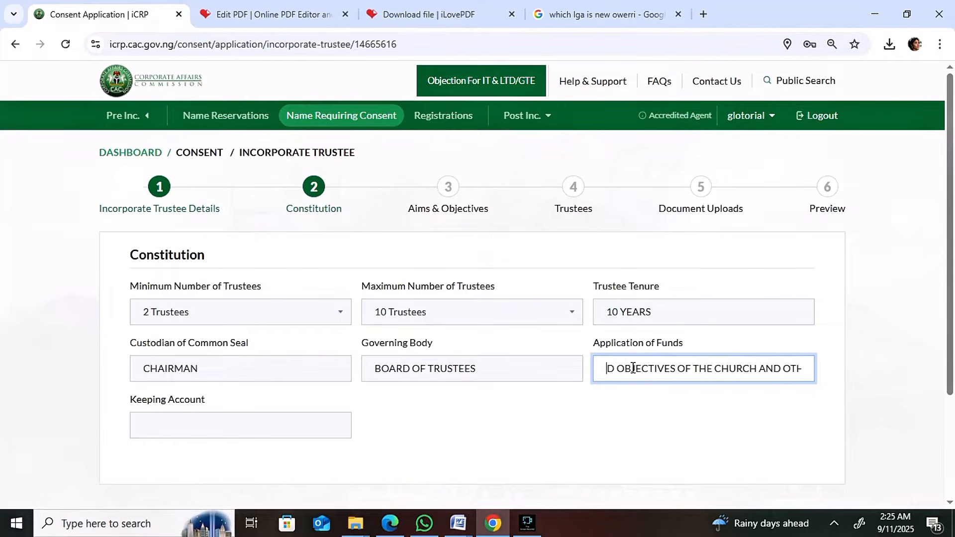
key(Left)
key(Left)
key(Left)
key(Left)
key(Left)
key(Left)
key(Left)
key(Left)
key(Left)
key(Left)
key(Left)
key(Left)
key(Left)
key(Left)
key(Left)
key(Left)
key(Left)
key(Left)
key(Left)
key(Left)
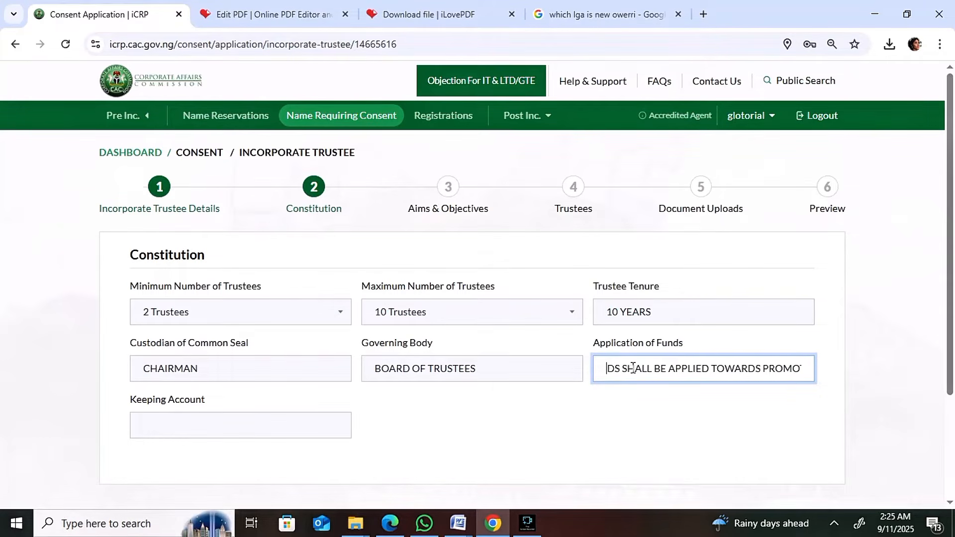
key(Left)
key(Left)
key(Left)
key(Left)
key(Left)
key(Left)
key(Left)
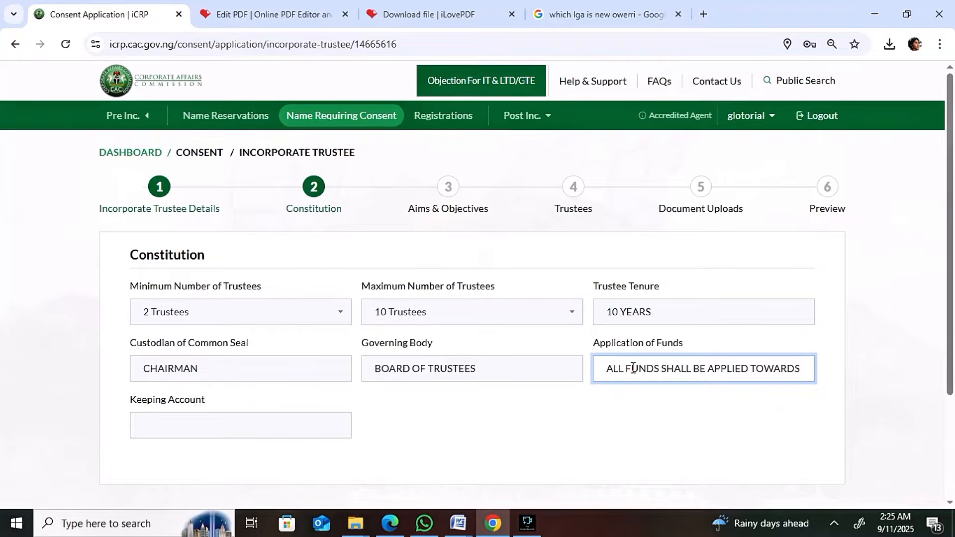
Step: Replace the word "CHURCH" with "SOCIAL CLUB" in the Application of Funds statement
key(ctrl+Right)
key(ctrl+Right)
key(ctrl+Right)
key(ctrl+Right)
key(ctrl+Right)
key(ctrl+Right)
text(P)
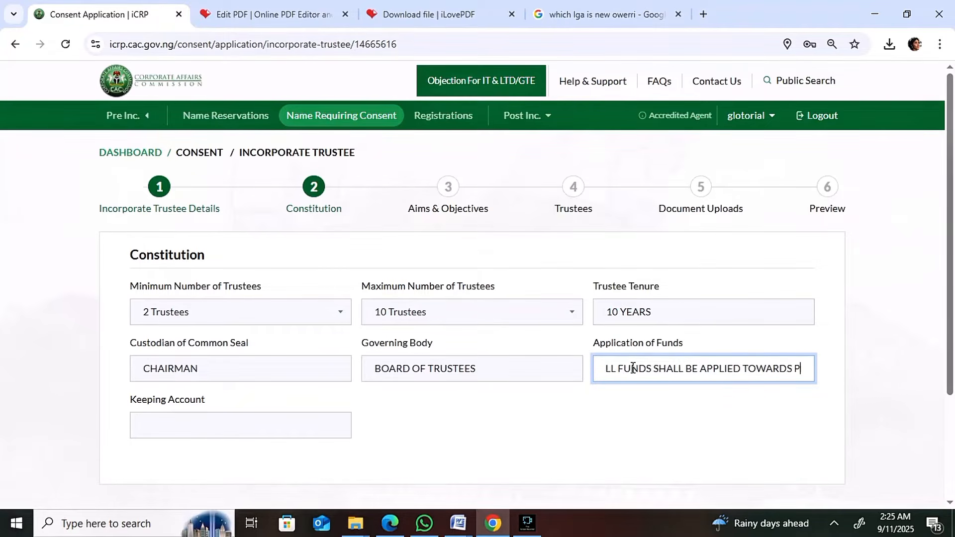
text(ROMOTING TH)
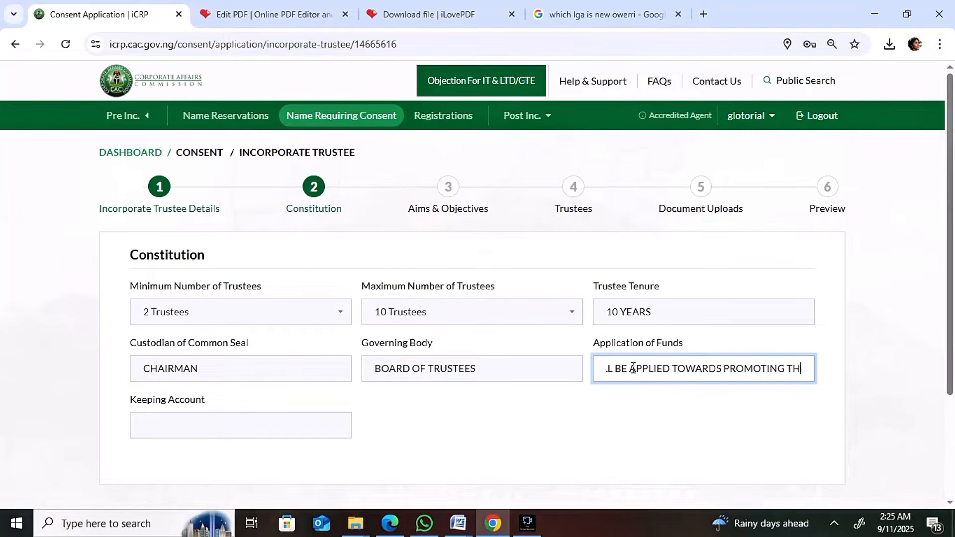
text(E AIMS AND O)
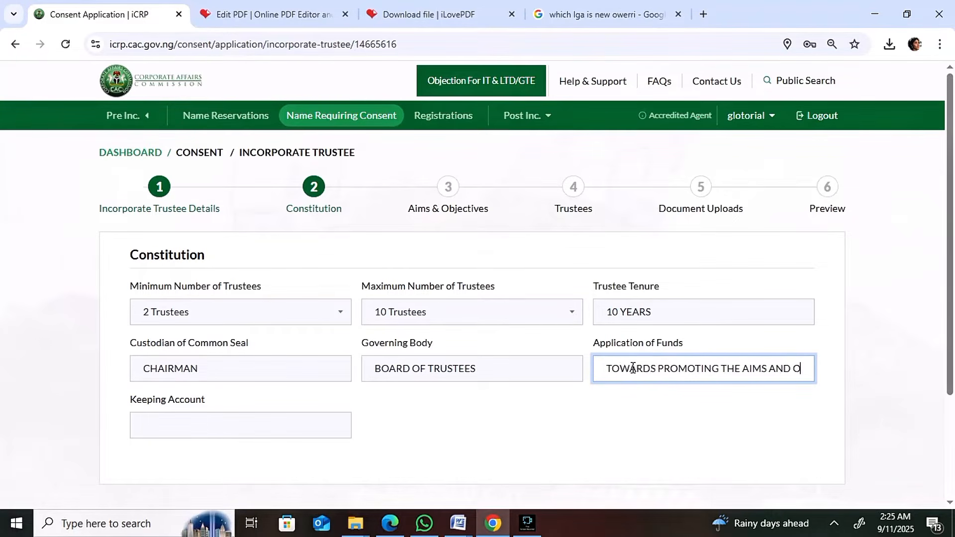
text(BJECTIVES OF)
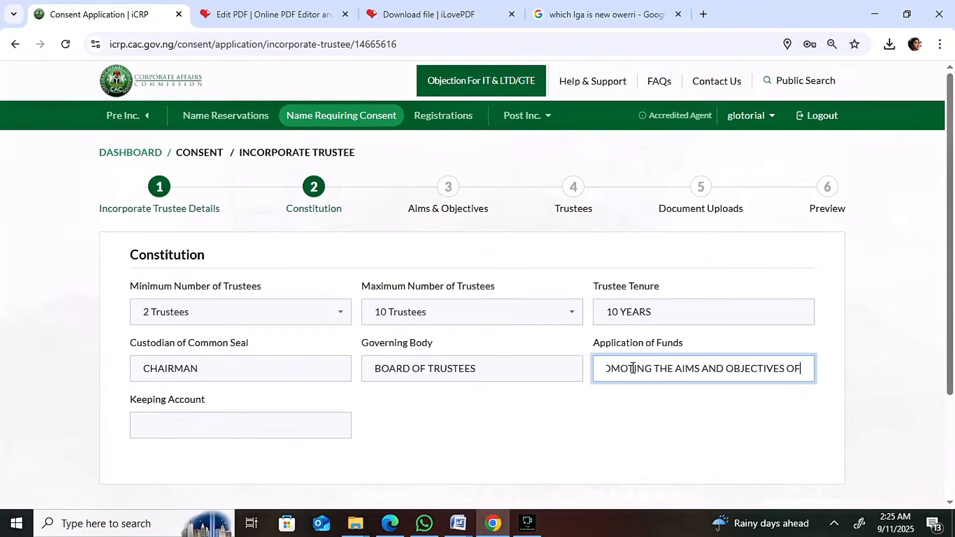
text( THE CHURCH)
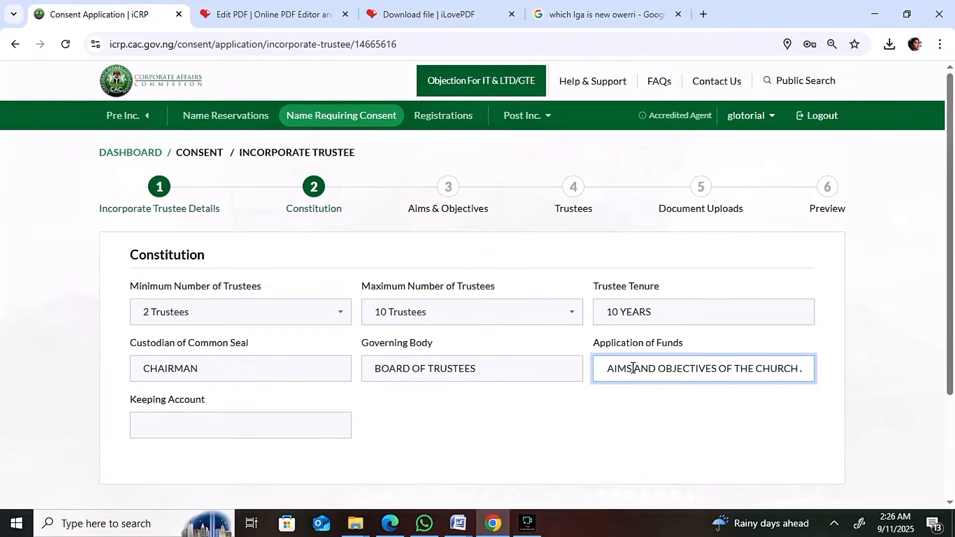
key(BackSpace)
key(BackSpace)
key(BackSpace)
key(BackSpace)
key(BackSpace)
text(CL)
key(BackSpace)
key(BackSpace)
text(SOCIAL CLUB)
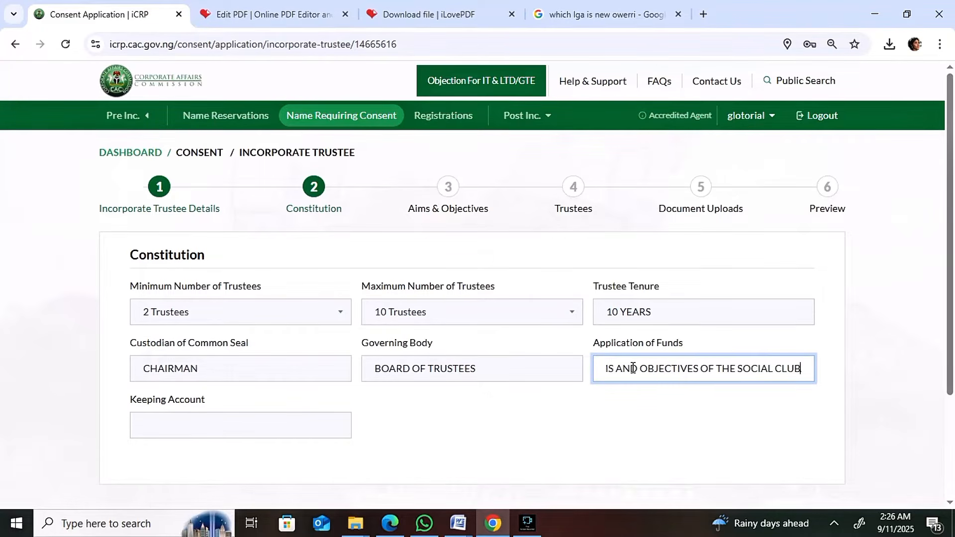
text(AN)
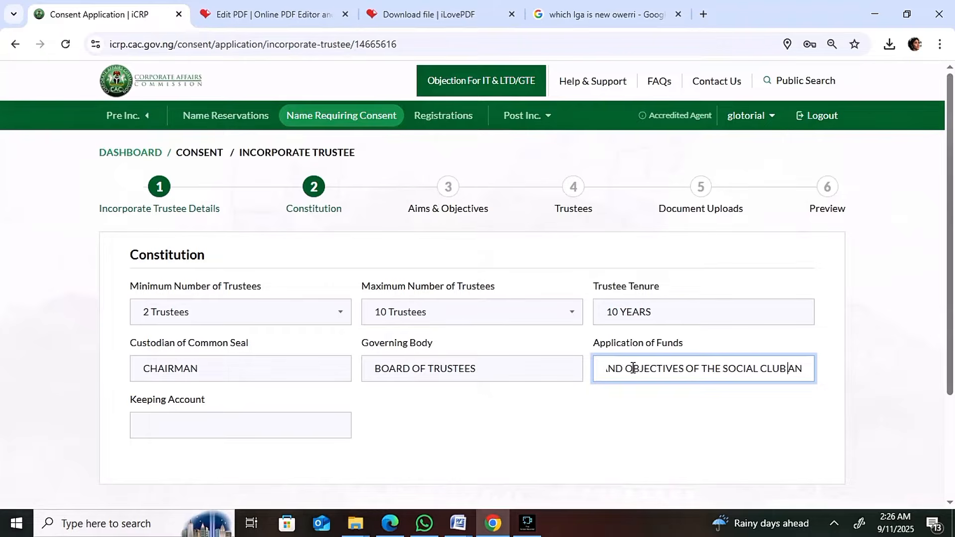
key(BackSpace)
key(BackSpace)
text(AND OTHER SIMILAR CHARITABLE ENDEAVORS.)
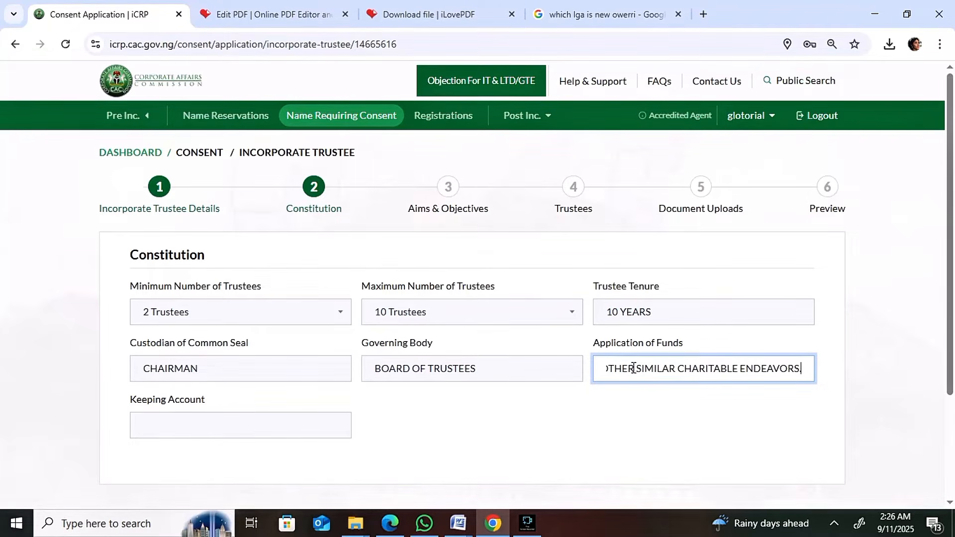
Step: Paste the prepared statement starting with "THE MINISTRY SHALL OPEN AN ACCOUNT" into Keeping Account and read back to its beginning
click(260, 430)
key(ctrl+v)
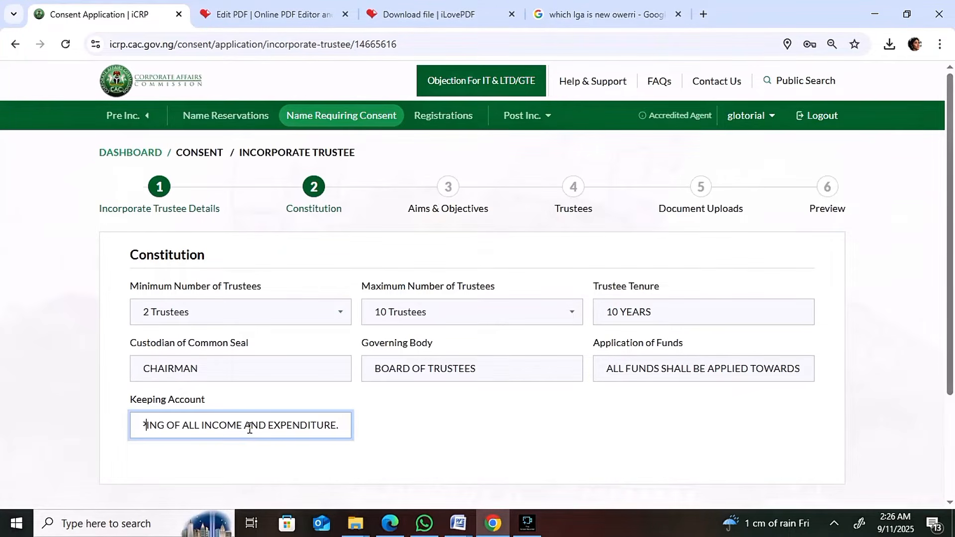
key(Left)
key(Left)
key(Left)
key(Left)
key(Left)
key(Left)
key(Left)
key(Left)
key(Left)
key(Left)
key(Left)
key(Left)
key(Left)
key(Left)
key(Left)
key(Left)
key(Left)
key(Left)
key(Left)
key(Left)
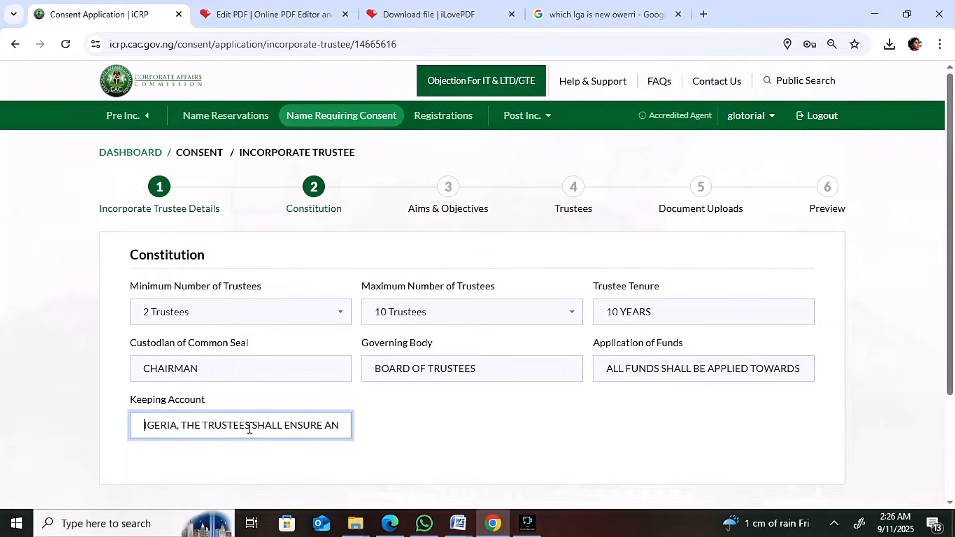
key(Left)
key(Left)
key(Left)
key(Left)
key(Left)
key(Left)
key(Left)
key(Left)
key(Left)
key(Left)
key(Left)
key(Left)
key(Left)
key(Left)
key(Left)
key(Left)
key(Left)
key(Left)
key(Left)
key(Left)
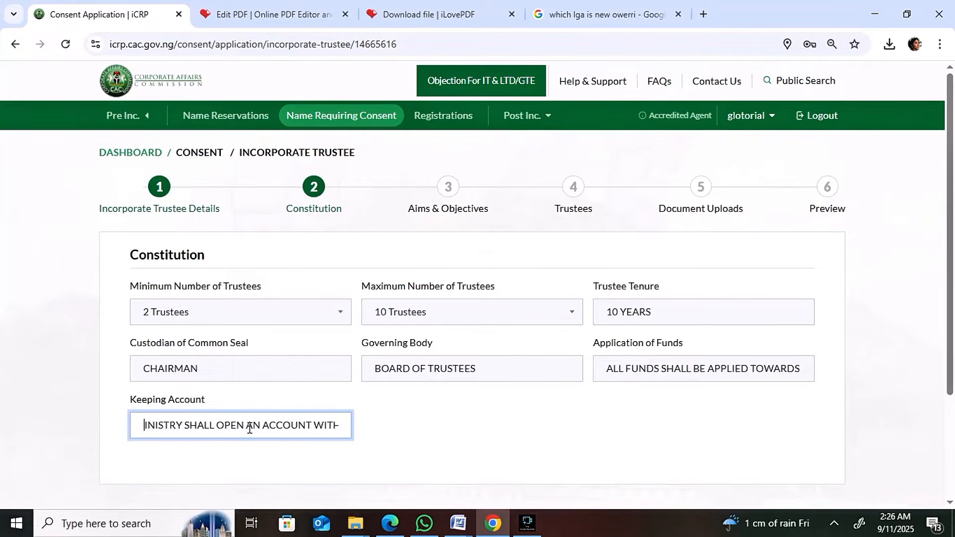
key(Left)
key(Left)
key(Left)
key(Left)
key(Left)
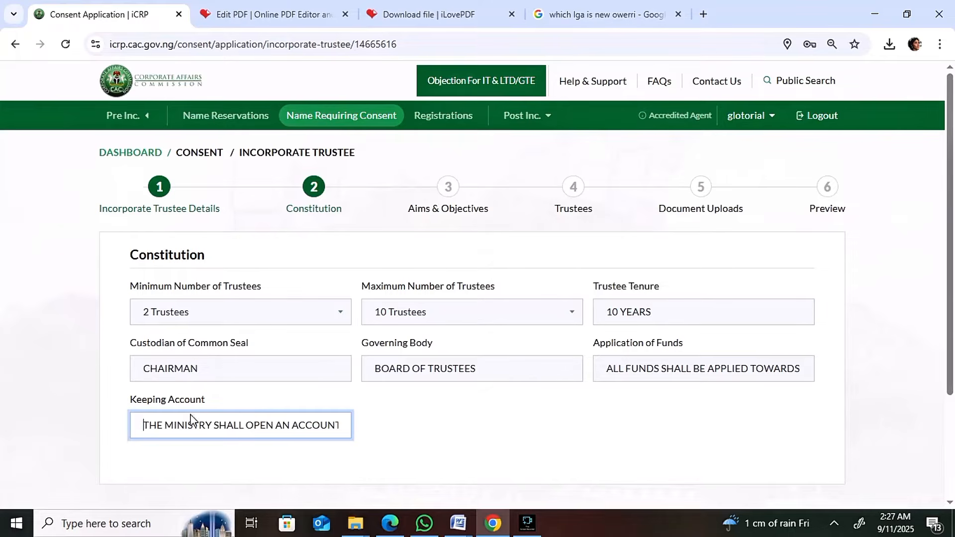
Step: Delete the word "MINISTRY" from the opening of the Keeping Account statement
click(211, 425)
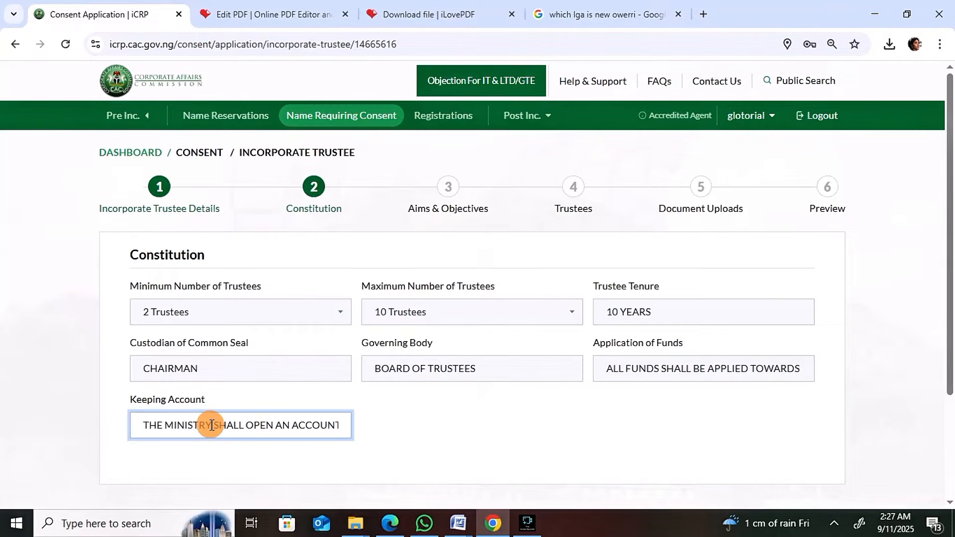
key(BackSpace)
key(BackSpace)
key(BackSpace)
key(BackSpace)
key(BackSpace)
key(BackSpace)
key(BackSpace)
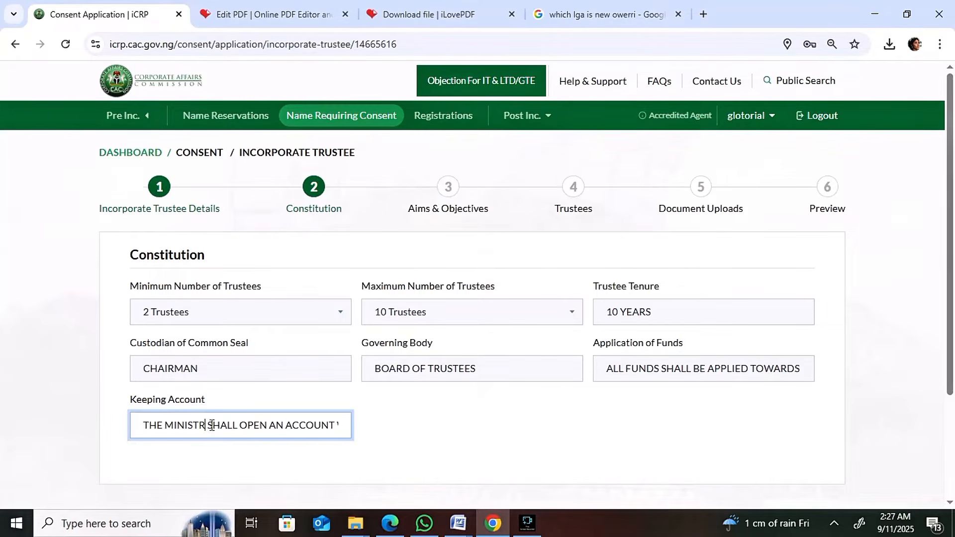
key(BackSpace)
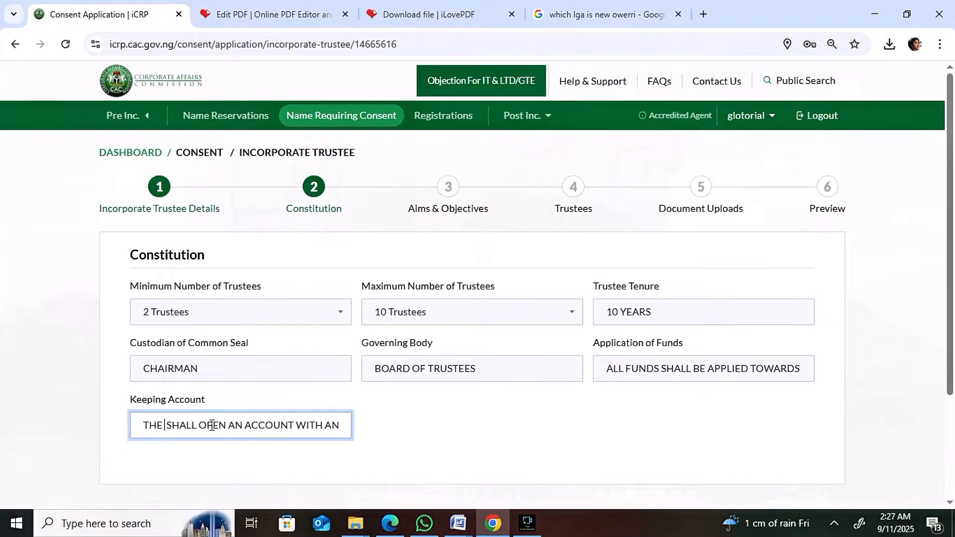
Step: Read through the Application of Funds statement to the "AIMS AND OBJECTIVES OF THE SOCIAL CLUB" wording at its end
click(752, 370)
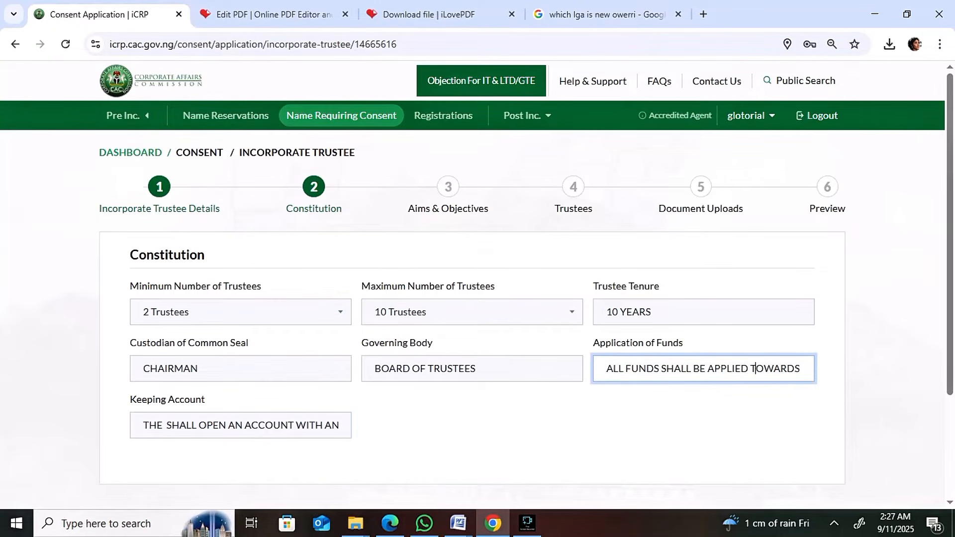
text(PROMOTING THE A)
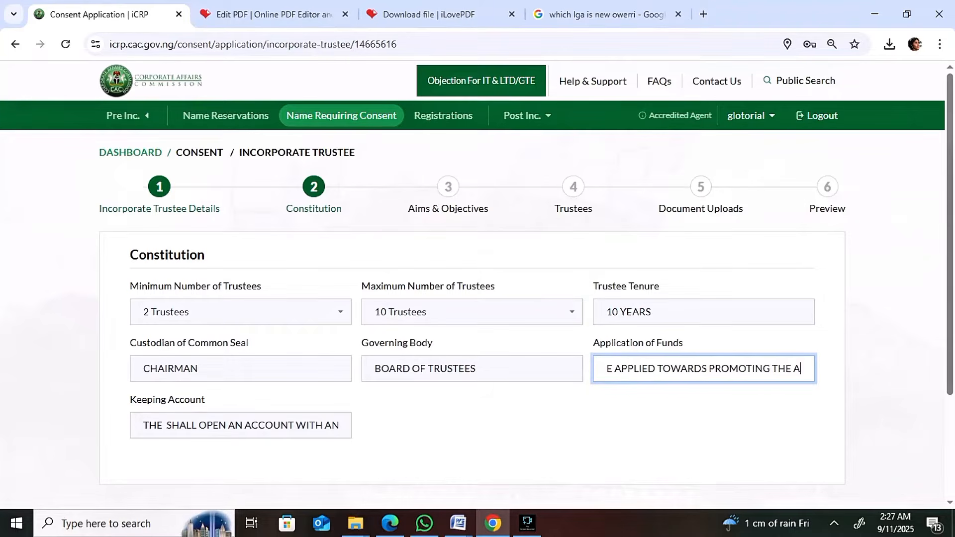
text(IMS AND OBJECTIVES OF T)
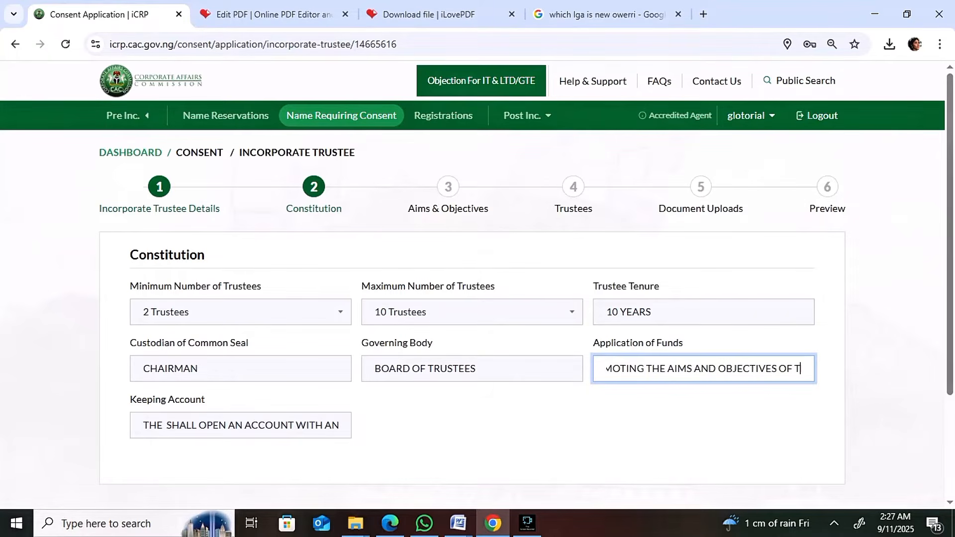
text(HE SOCIAL CLU)
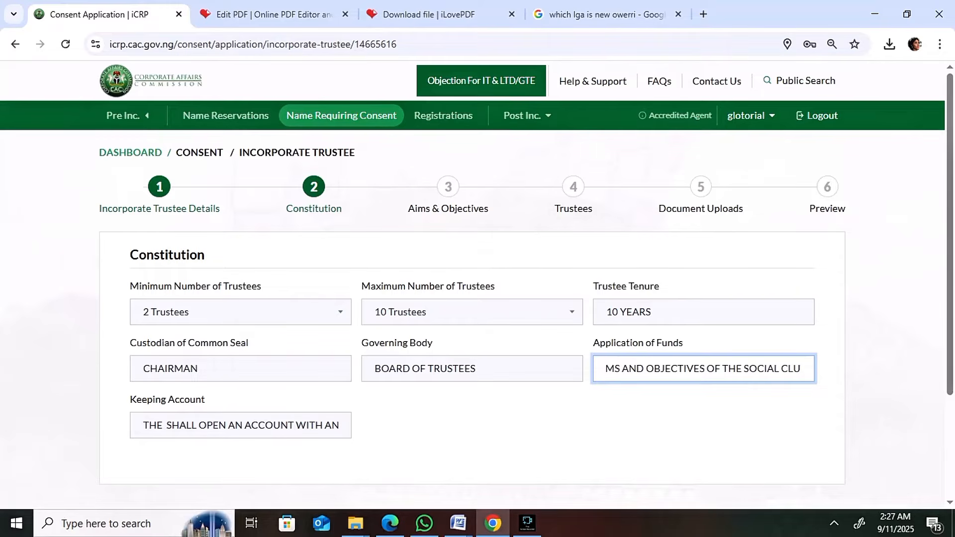
Step: Insert "SOCIAL CLUB" after "THE" at the opening of the Keeping Account statement
click(166, 431)
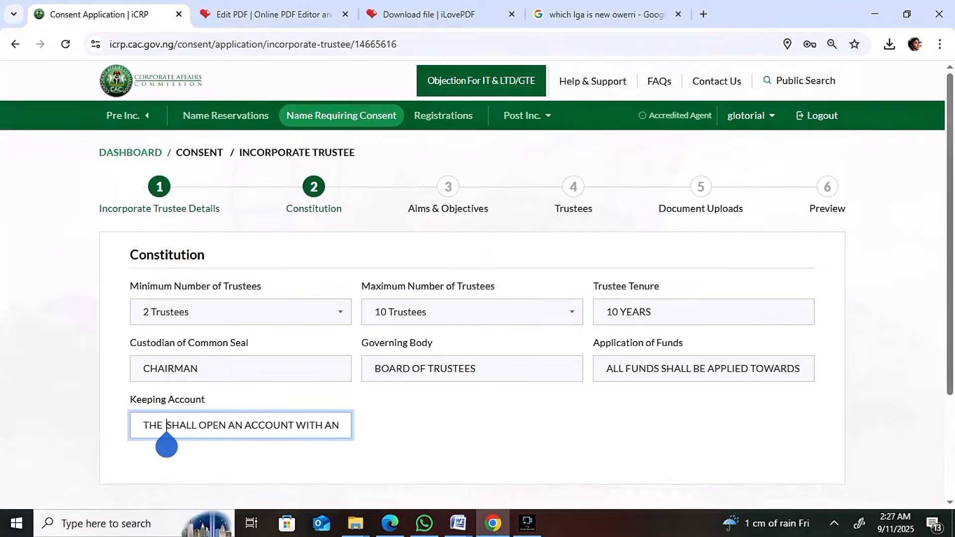
text(SOCIAL)
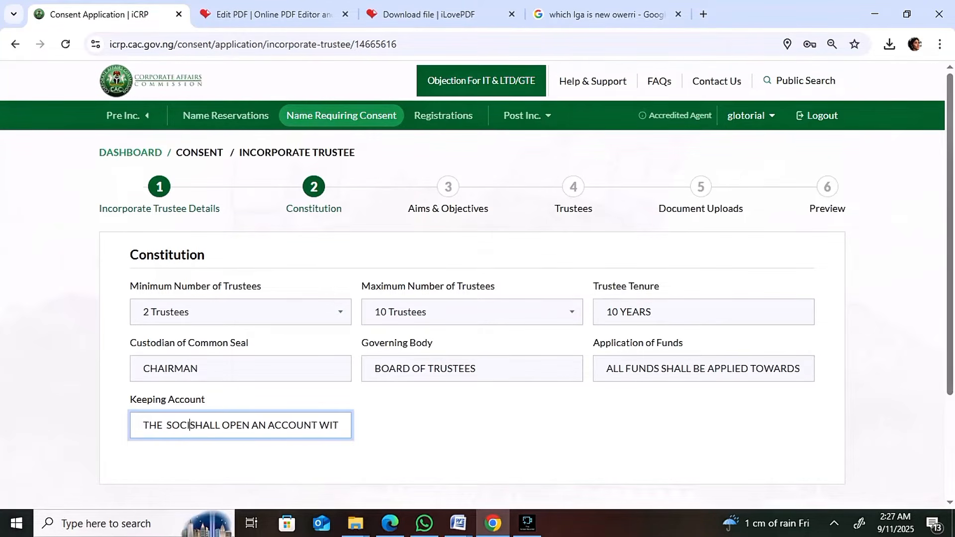
text( CLUB)
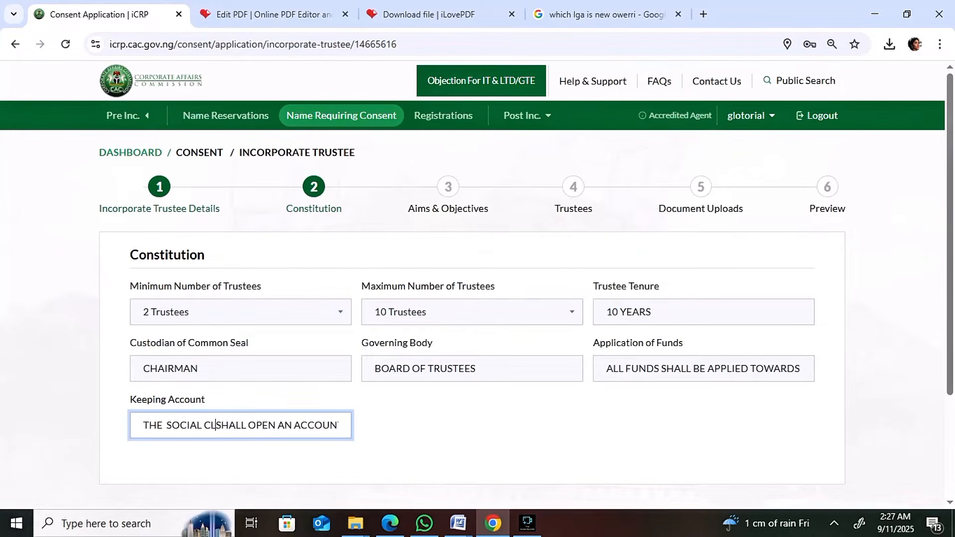
Step: Read the Keeping Account statement through to "INCOME AND EXPENDITURE" and end it with a full stop
key(Right)
key(Right)
key(Right)
key(Right)
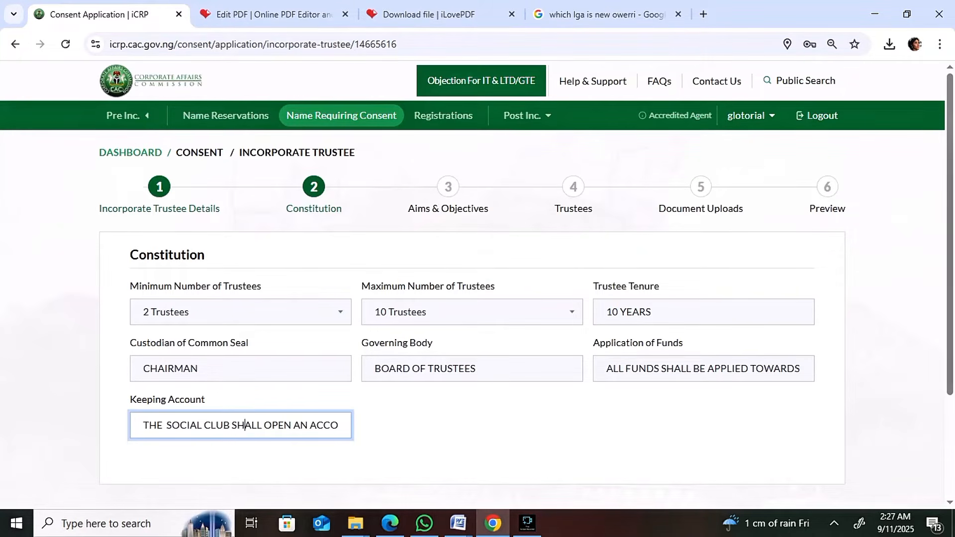
key(Right)
key(Right)
key(Right)
key(Right)
key(Right)
key(Right)
key(Right)
key(Right)
key(Right)
key(Right)
key(Right)
key(Right)
key(Right)
key(Right)
key(Right)
key(Right)
key(Right)
key(Right)
key(Right)
key(Right)
text(NY BA)
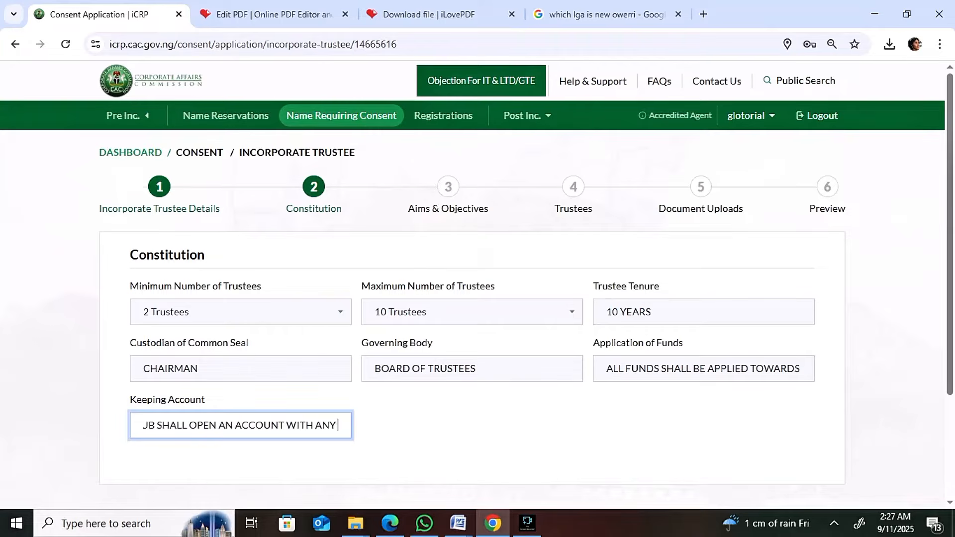
key(Right)
key(Right)
key(Right)
key(Right)
key(Right)
key(Right)
key(Right)
key(Right)
key(Right)
key(Right)
key(Right)
key(Right)
key(Right)
key(Right)
key(Right)
key(Right)
key(Right)
key(Right)
key(Right)
key(Right)
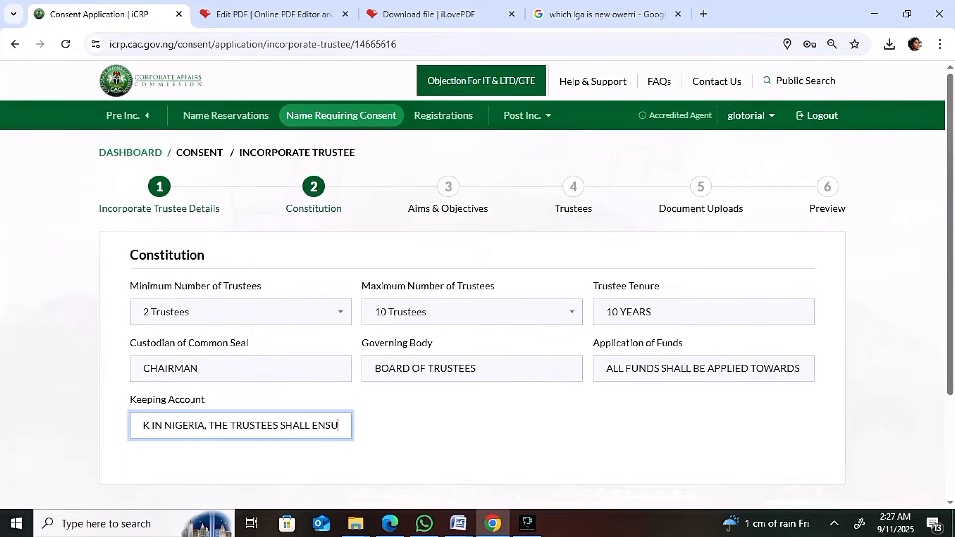
key(Right)
key(Right)
key(Right)
key(Right)
key(Right)
key(Right)
key(Right)
key(Right)
key(Right)
key(Right)
key(Right)
key(Right)
key(Right)
key(Right)
key(Right)
key(Right)
key(Right)
key(Right)
key(Right)
key(Right)
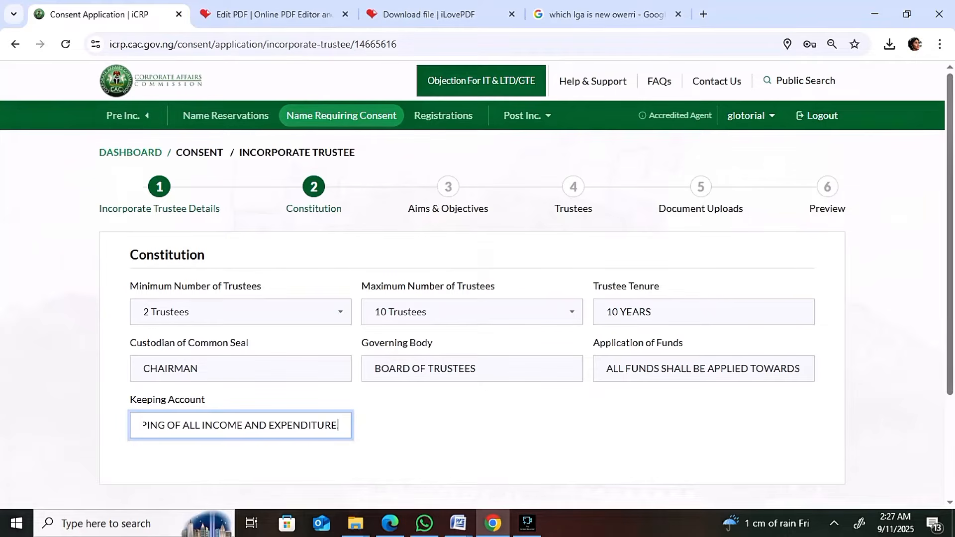
text(.)
Step: Save the completed Constitution details and continue to the Aims & Objectives section
scroll(477, 273, down, 3)
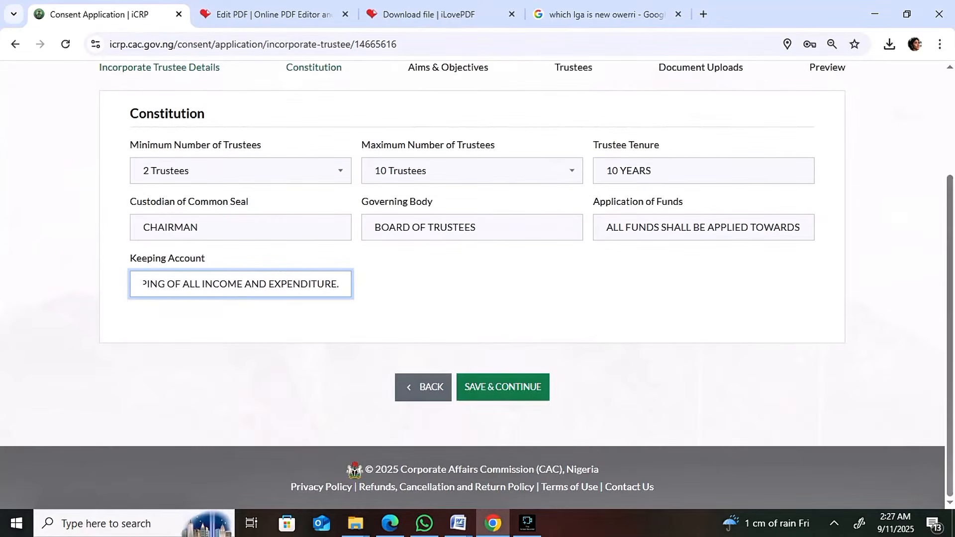
scroll(477, 273, up, 3)
scroll(477, 274, down, 1)
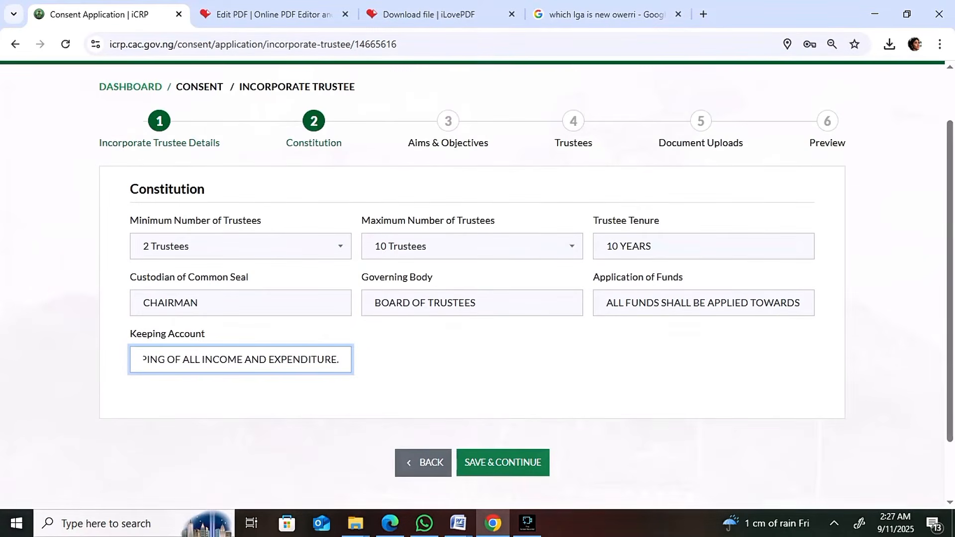
click(502, 463)
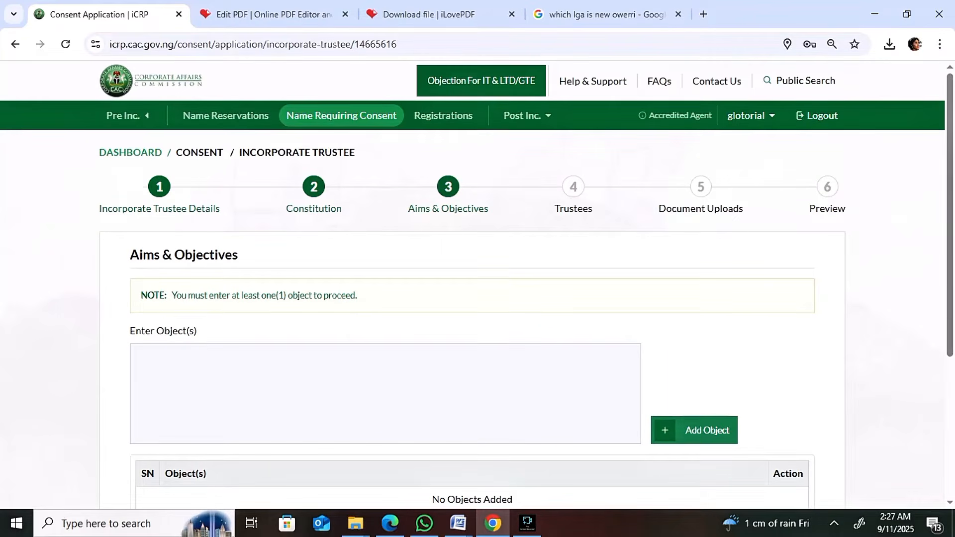
scroll(477, 283, down, 3)
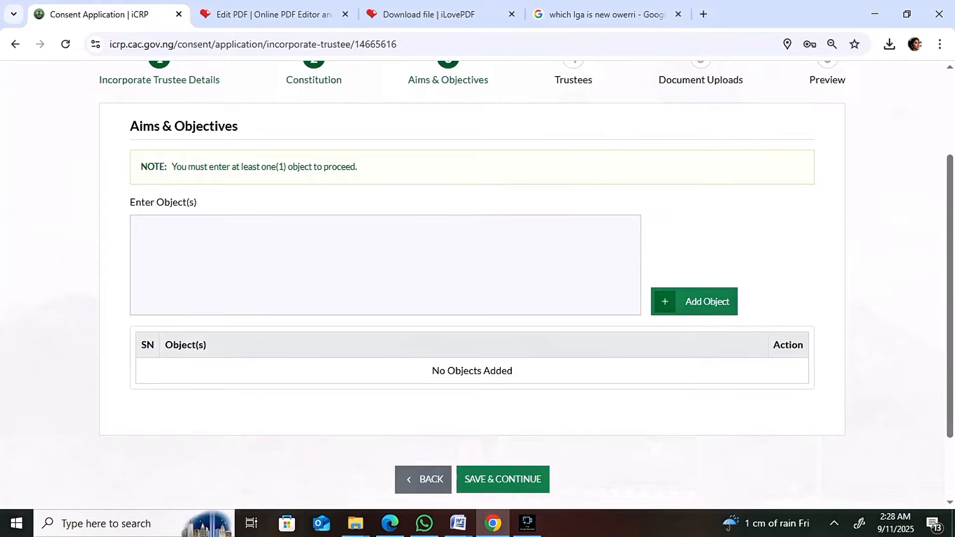
click(180, 283)
text(T)
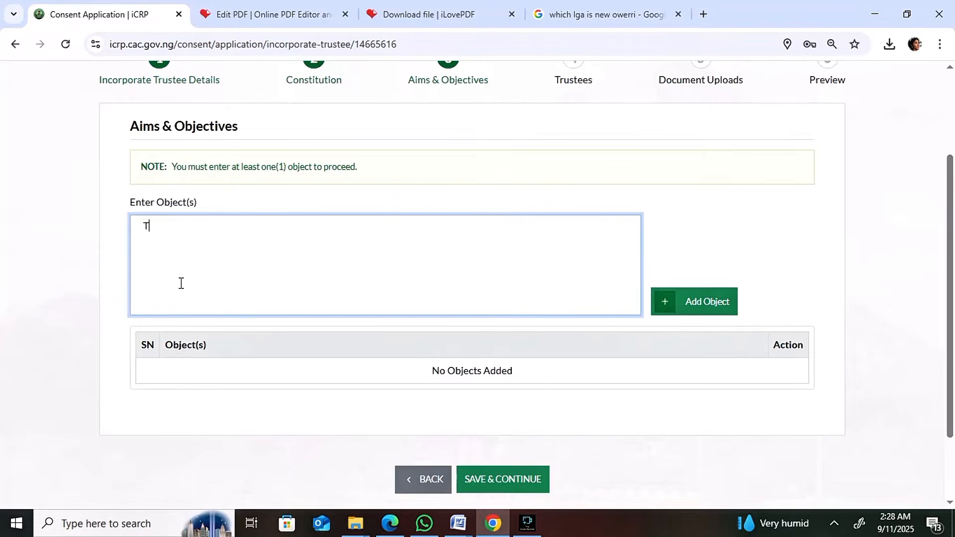
key(BackSpace)
scroll(181, 283, up, 1)
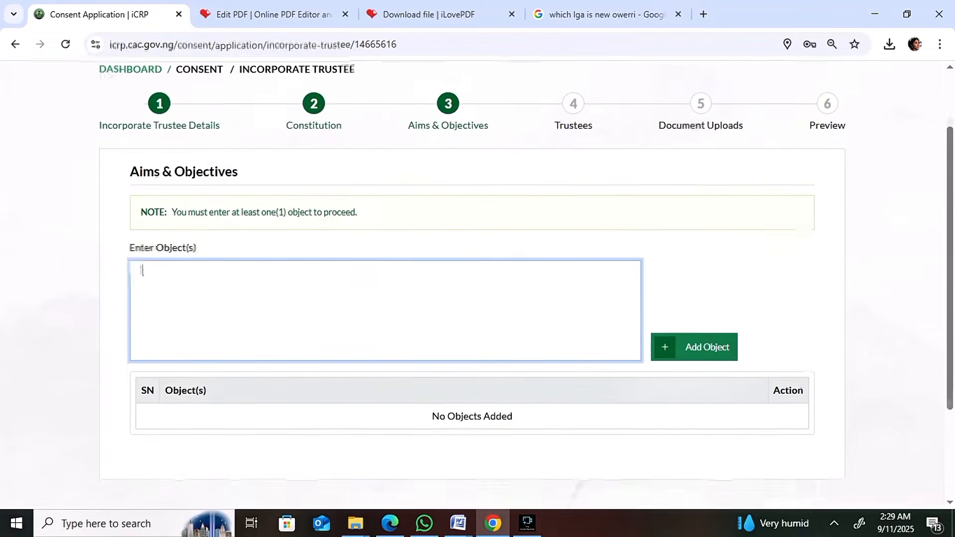
scroll(478, 275, up, 1)
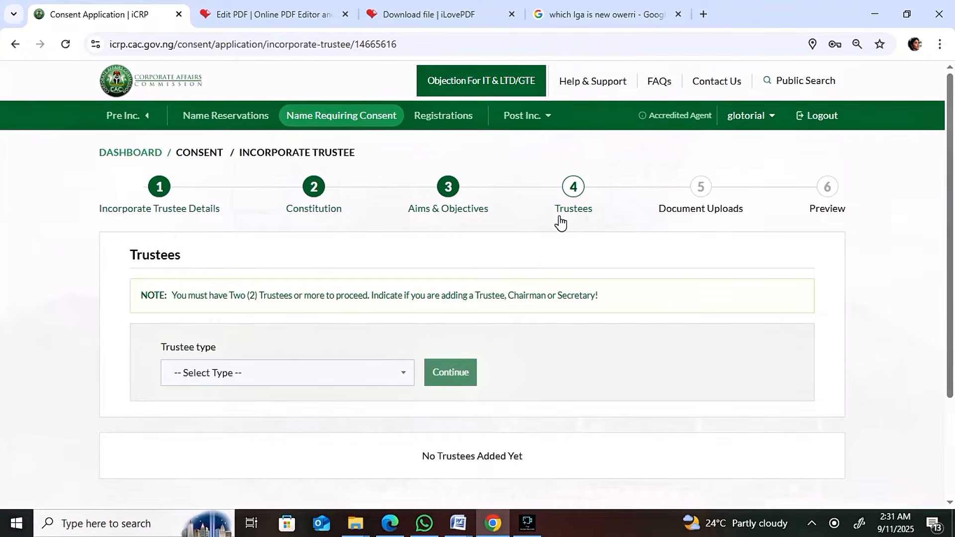
Step: Set the trustee type to Trustee and open the Add Trustee form
scroll(561, 223, down, 3)
scroll(561, 222, up, 1)
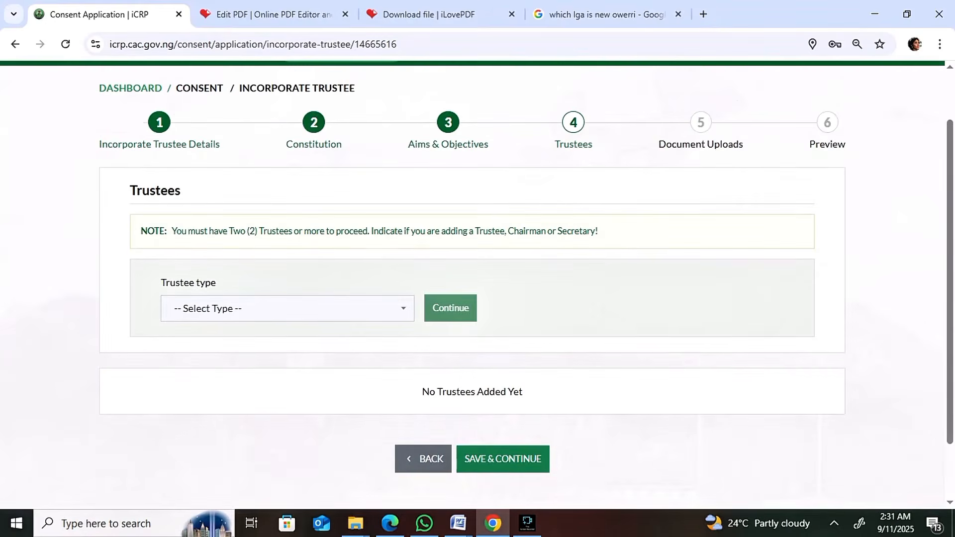
click(374, 318)
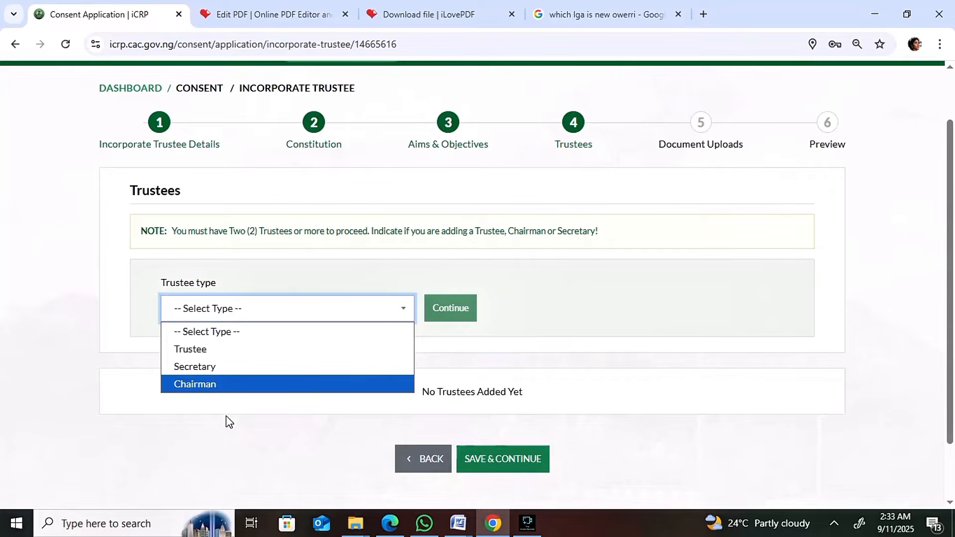
click(176, 352)
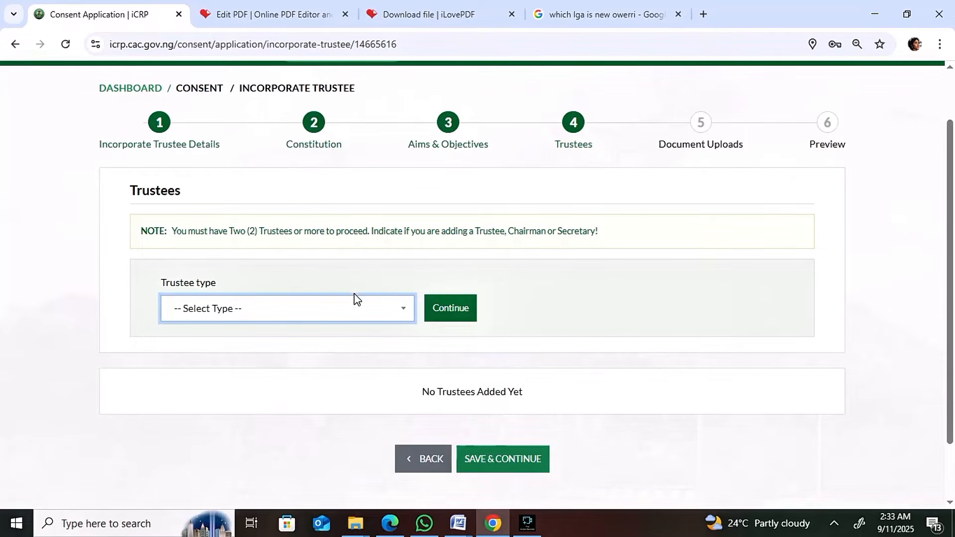
click(348, 309)
click(278, 350)
click(457, 307)
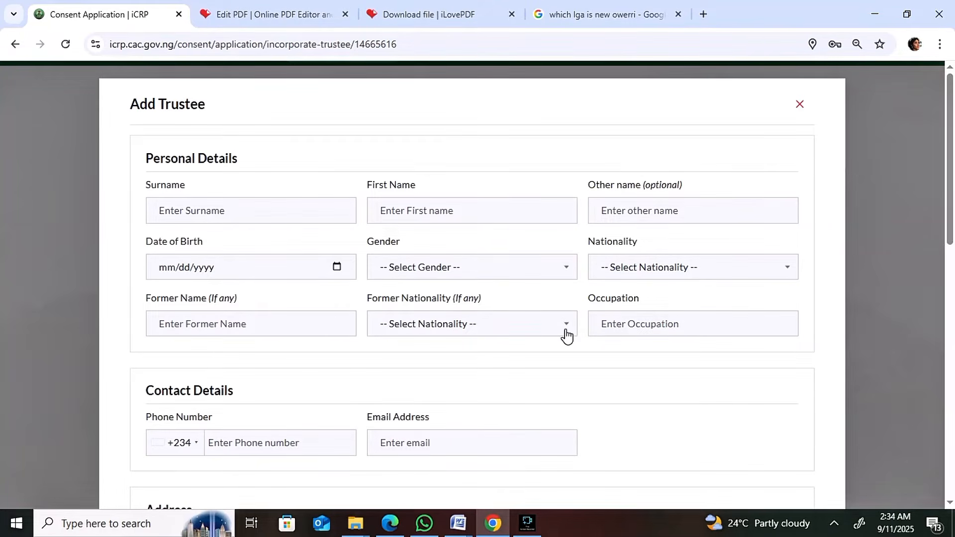
Step: Enter BUSINESS as the new trustee's occupation and look over the form's contact, address and identification fields
click(633, 325)
text(BUS)
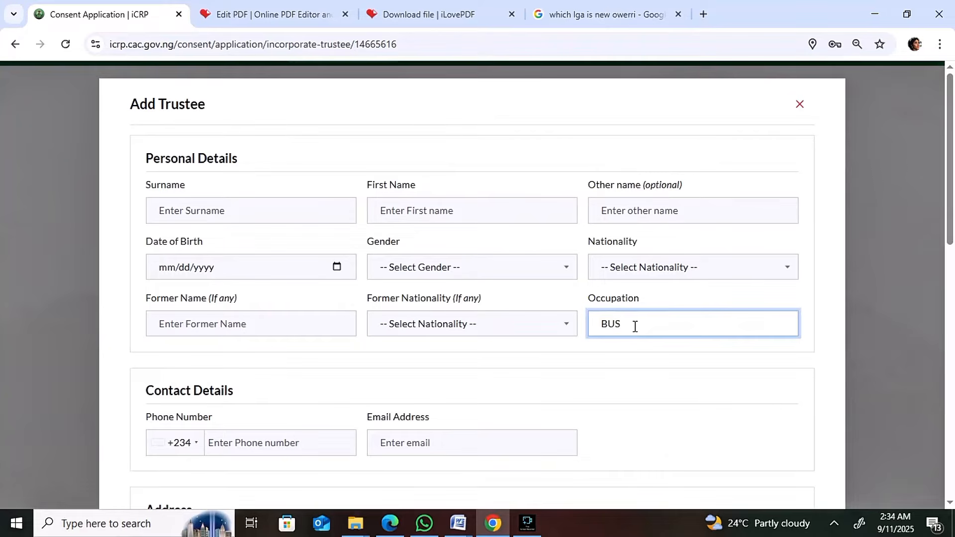
text(INESS)
scroll(546, 299, down, 4)
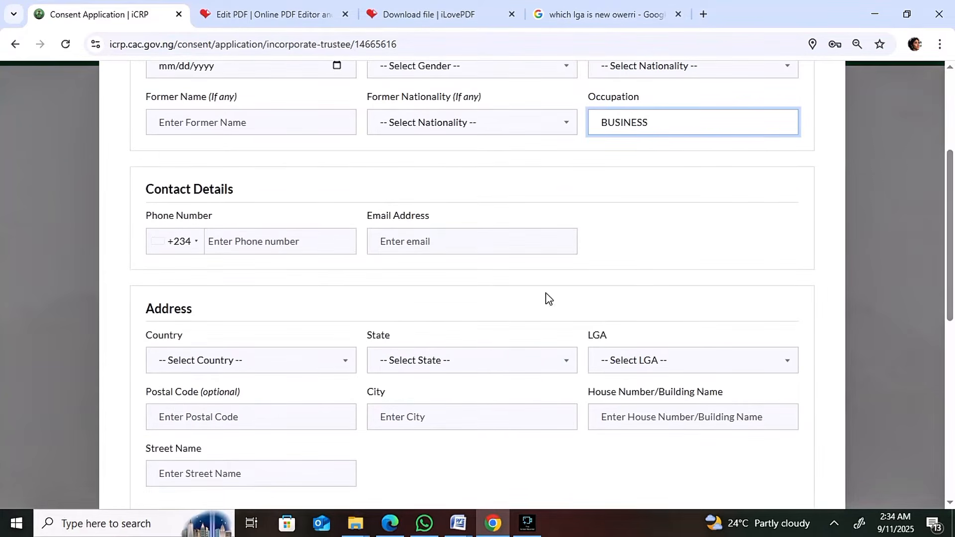
scroll(297, 355, down, 7)
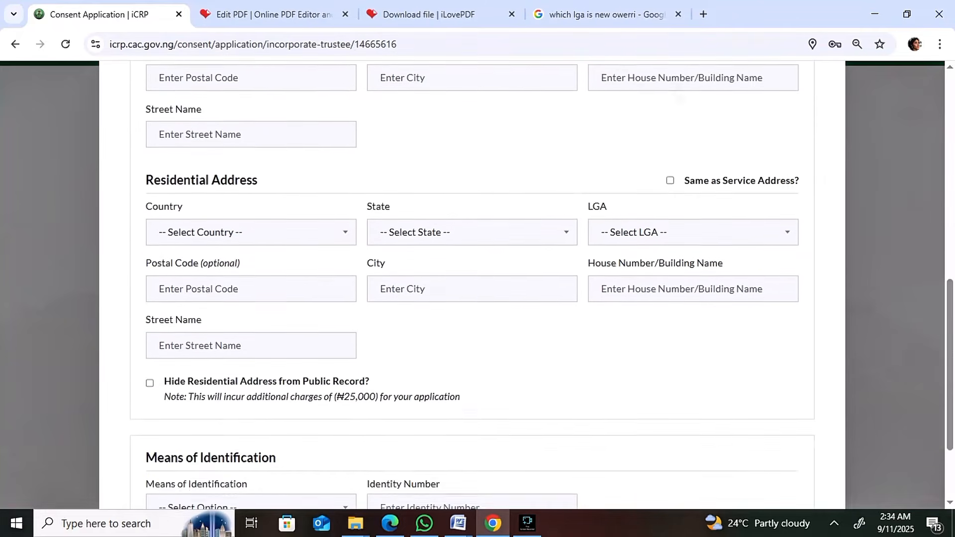
scroll(477, 286, down, 3)
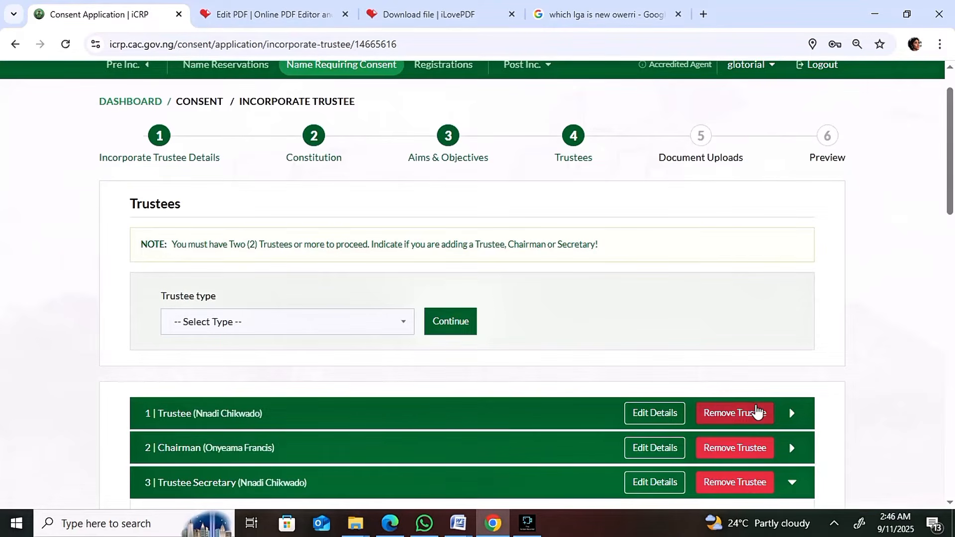
click(757, 414)
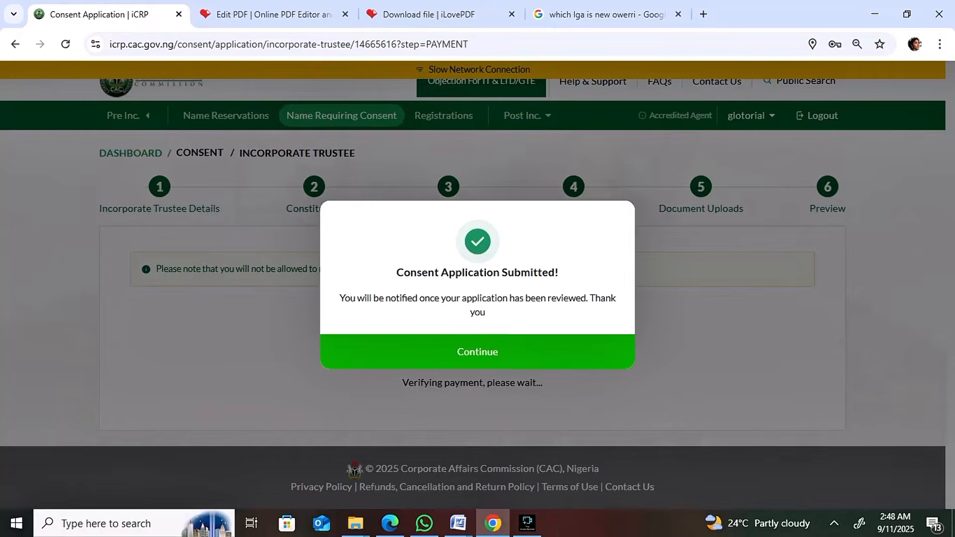
Step: Acknowledge the consent application's submission and view the available actions for the unsubmitted Company application in the list
click(495, 369)
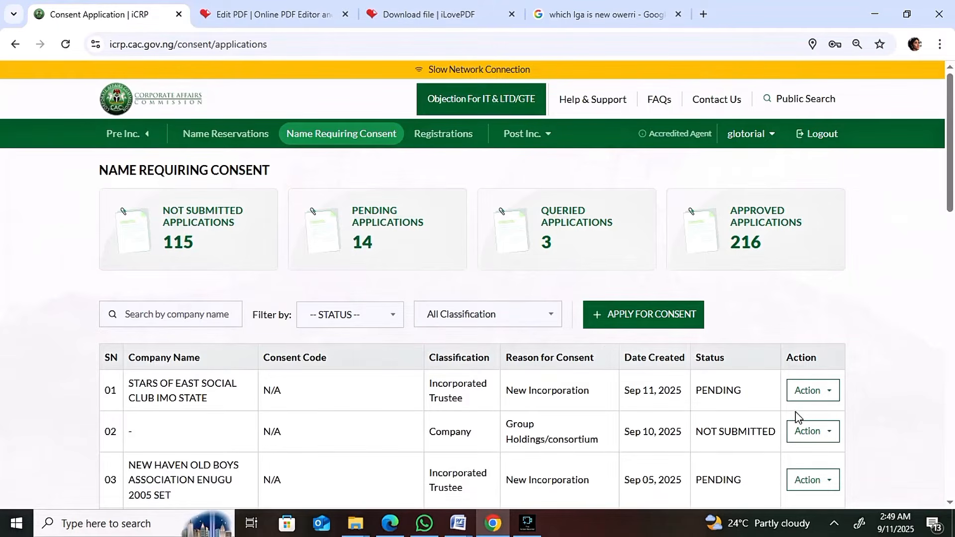
click(806, 432)
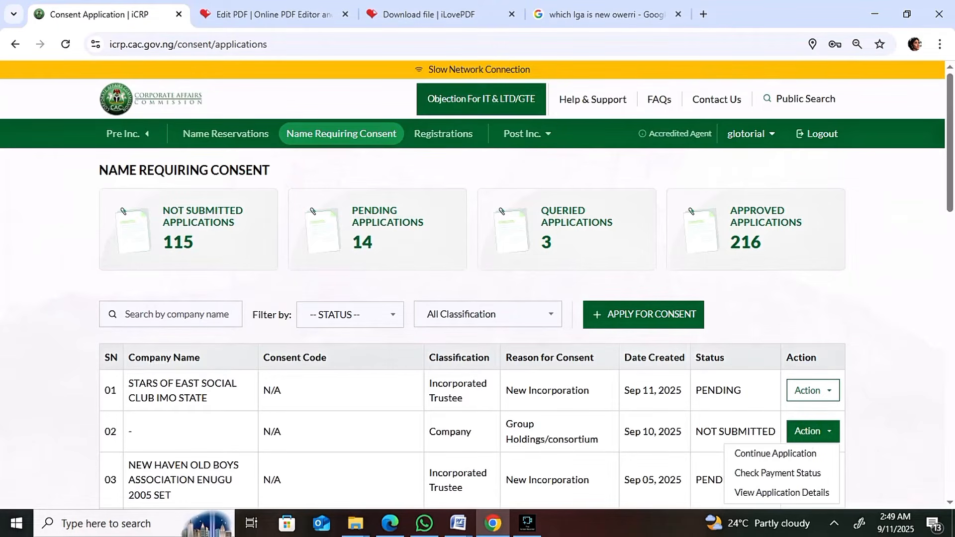
scroll(473, 299, down, 2)
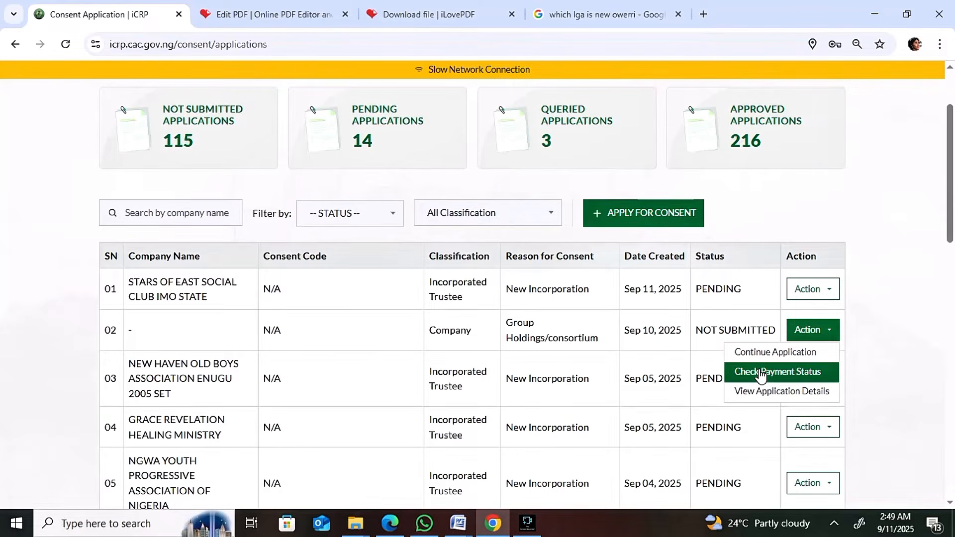
Step: Browse the consent applications by status, from pending through to approved, and look through the approved entries and their consent codes
click(386, 141)
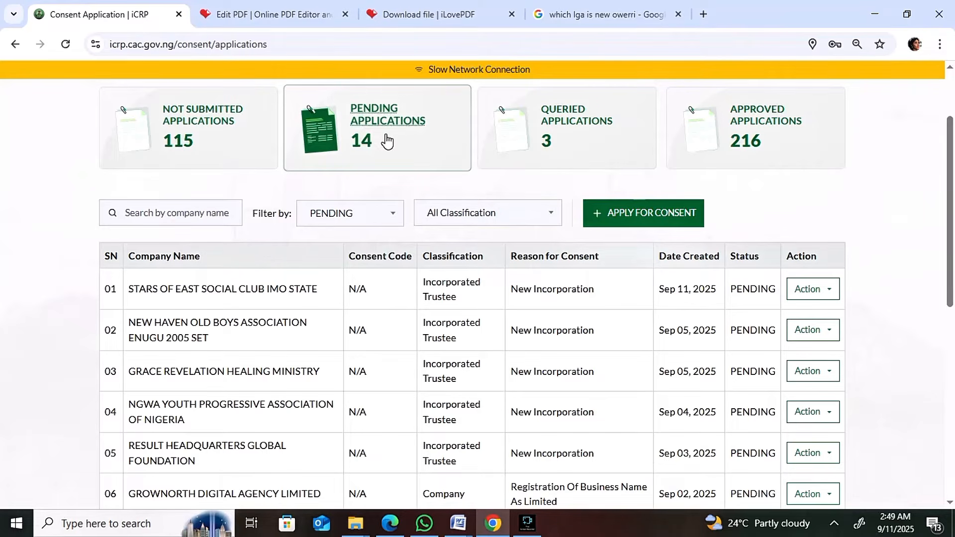
click(480, 168)
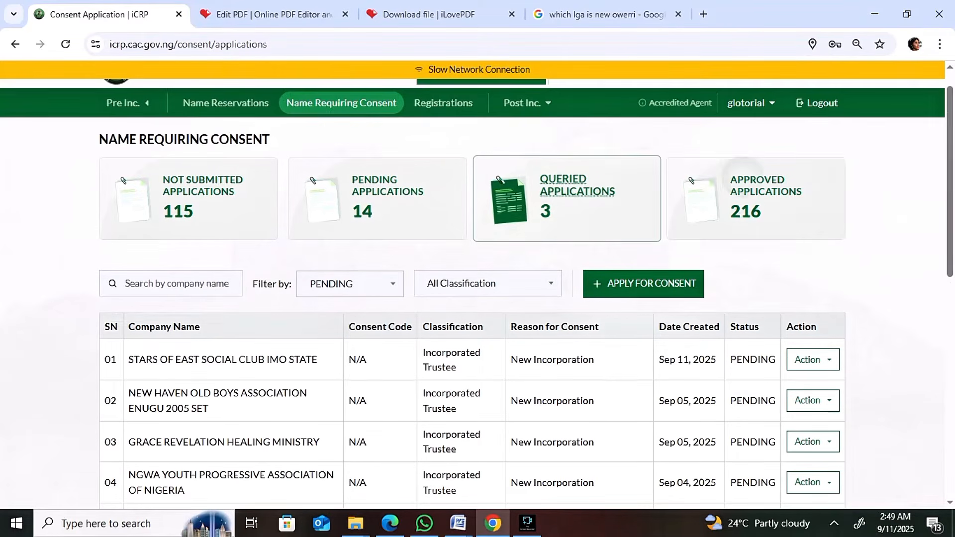
click(742, 171)
scroll(477, 298, down, 3)
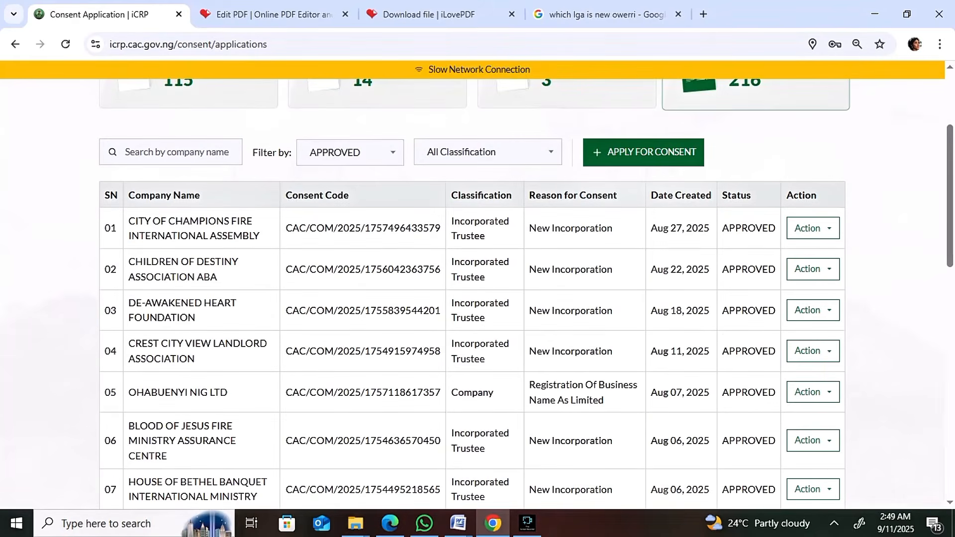
scroll(477, 299, down, 1)
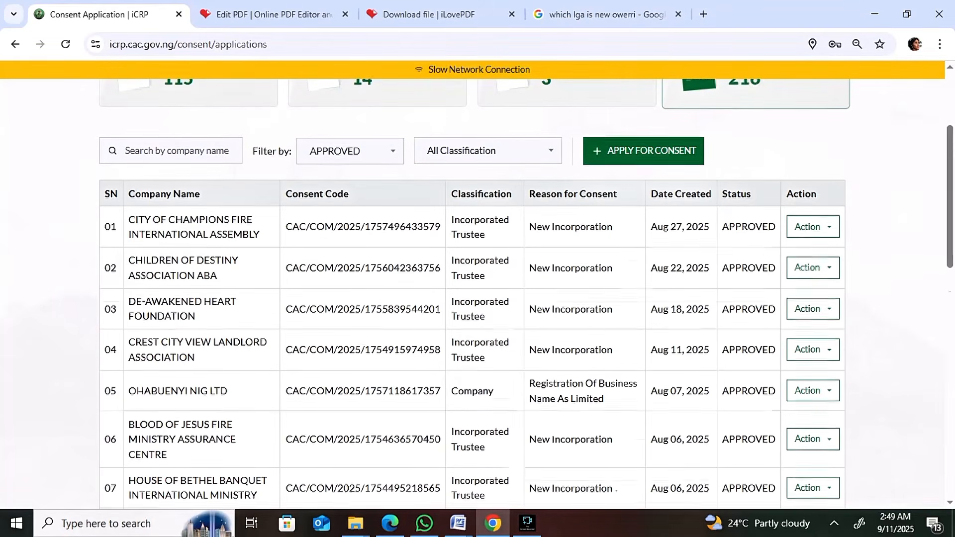
scroll(477, 298, down, 3)
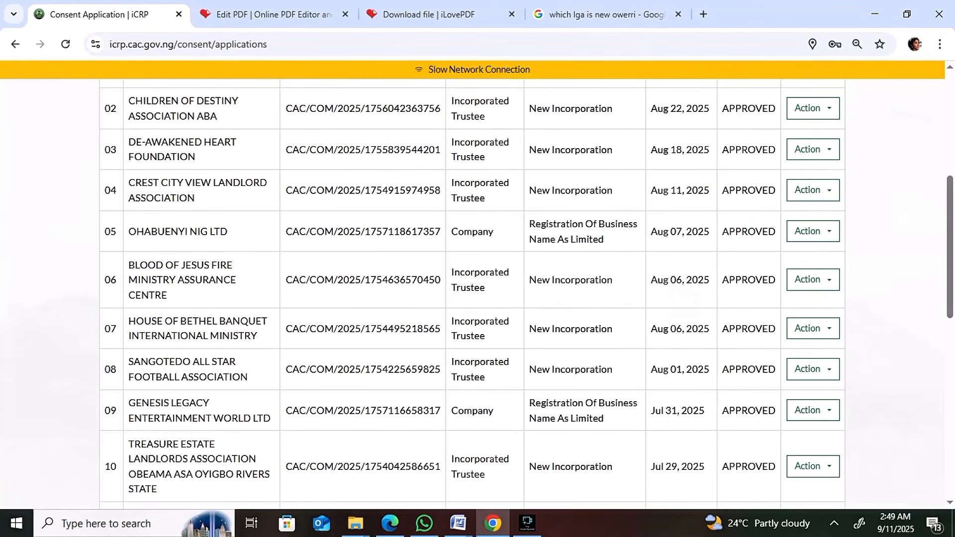
Step: Search the approved consent applications for company names matching TREAS
scroll(477, 298, up, 4)
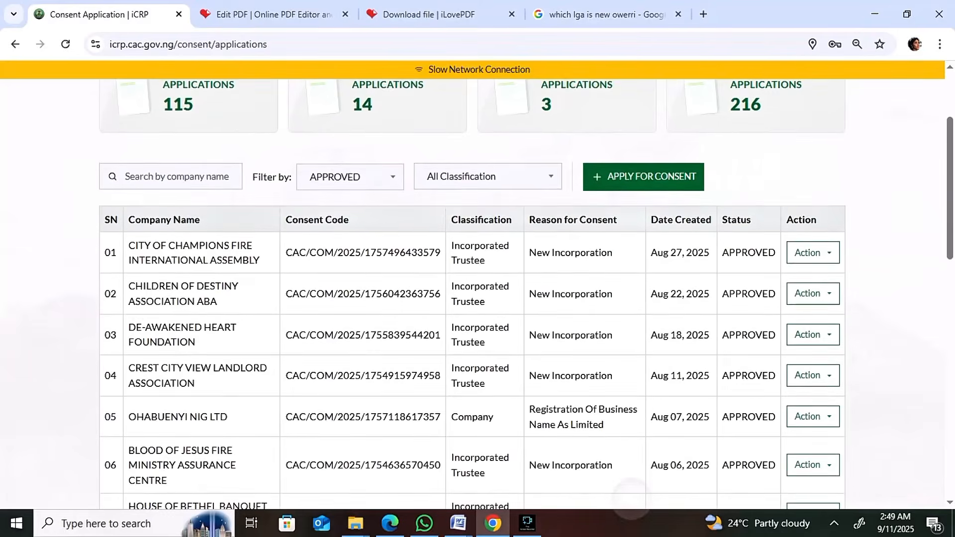
scroll(477, 299, up, 1)
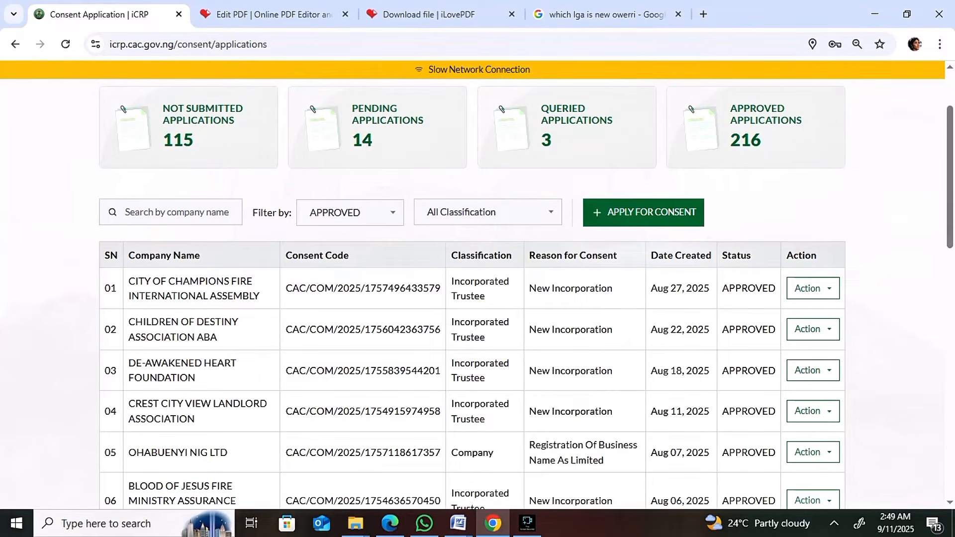
scroll(477, 298, down, 4)
scroll(477, 299, up, 5)
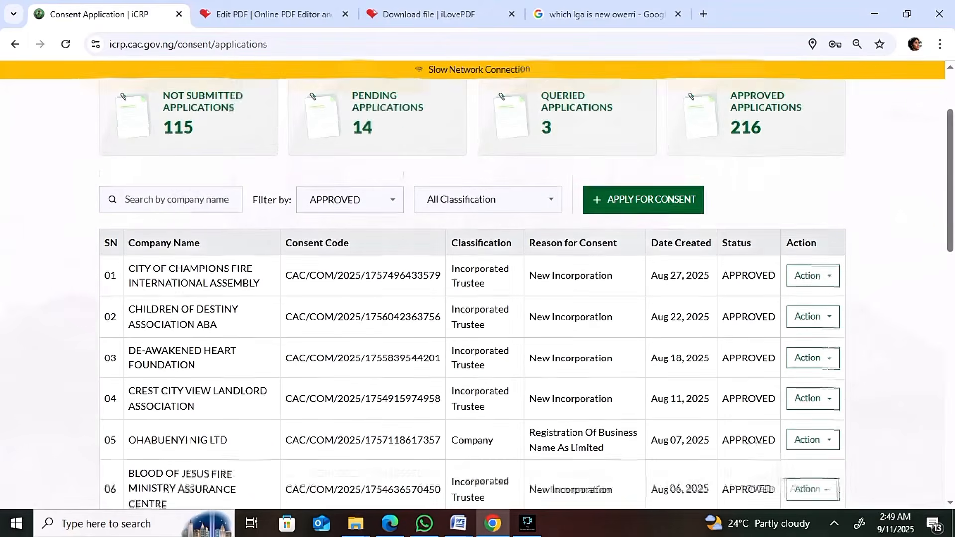
click(188, 218)
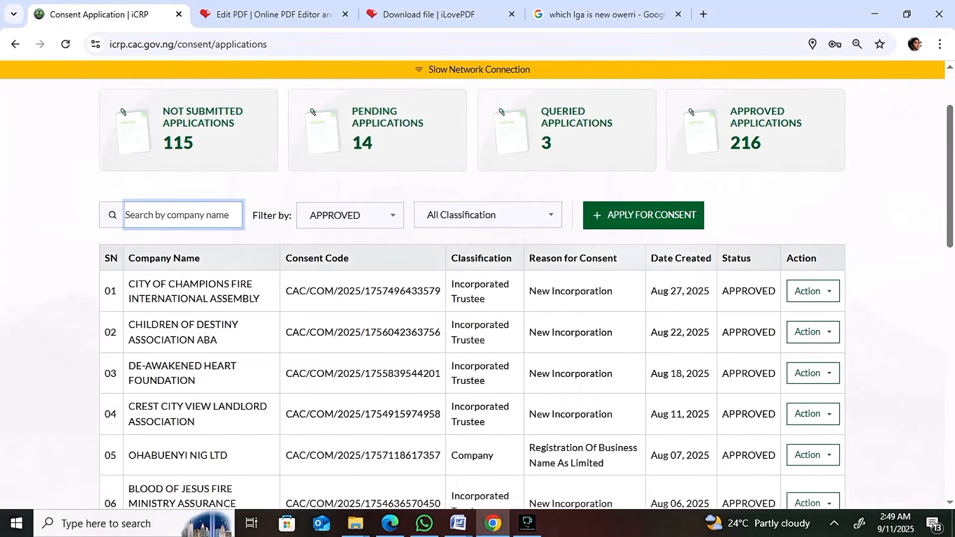
text(TREAS)
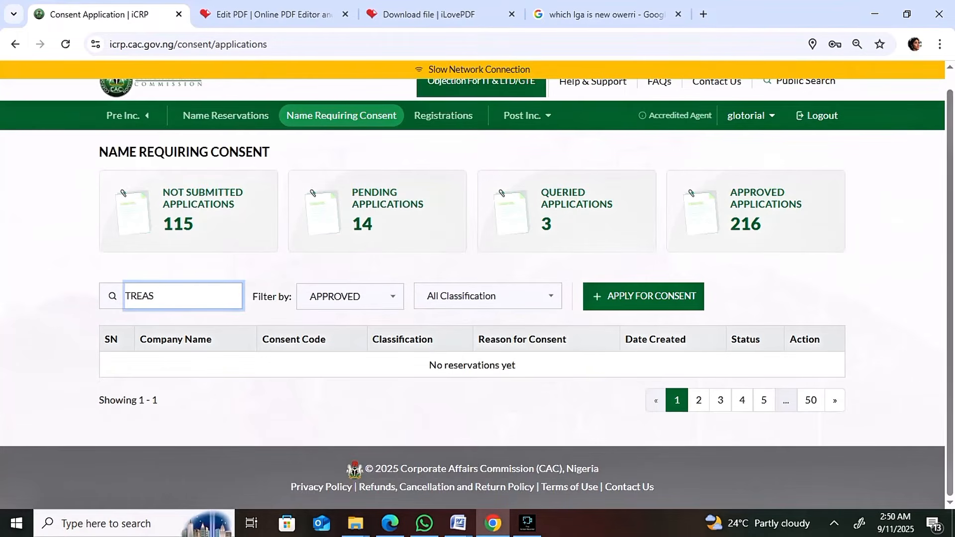
click(755, 211)
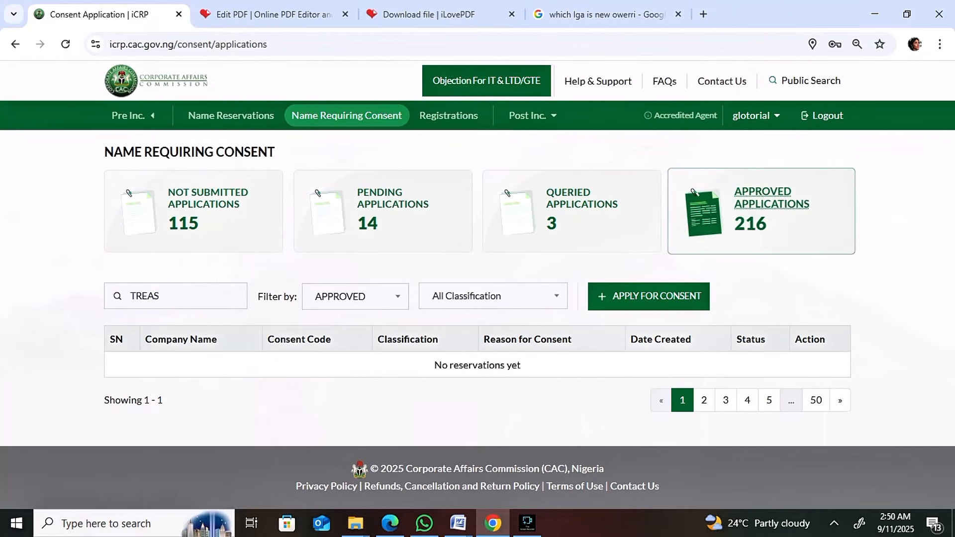
Step: Clear the company-name search so that all approved applications are listed again
click(158, 301)
key(BackSpace)
key(BackSpace)
key(BackSpace)
key(BackSpace)
key(BackSpace)
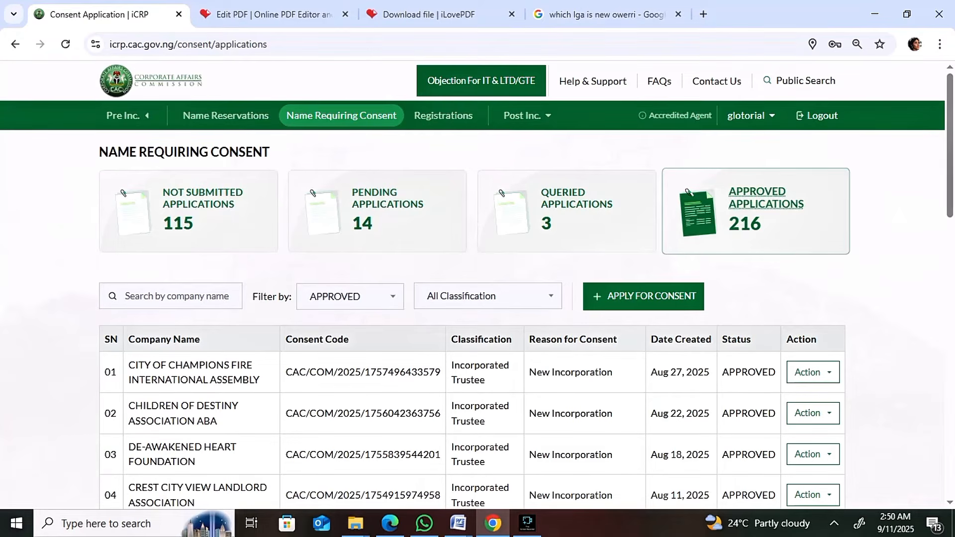
Step: Find TREASURE ESTATE LANDLORDS ASSOCIATION OBEAMA ASA OYIGBO RIVERS STATE among the approved applications and check its available actions
scroll(477, 283, down, 7)
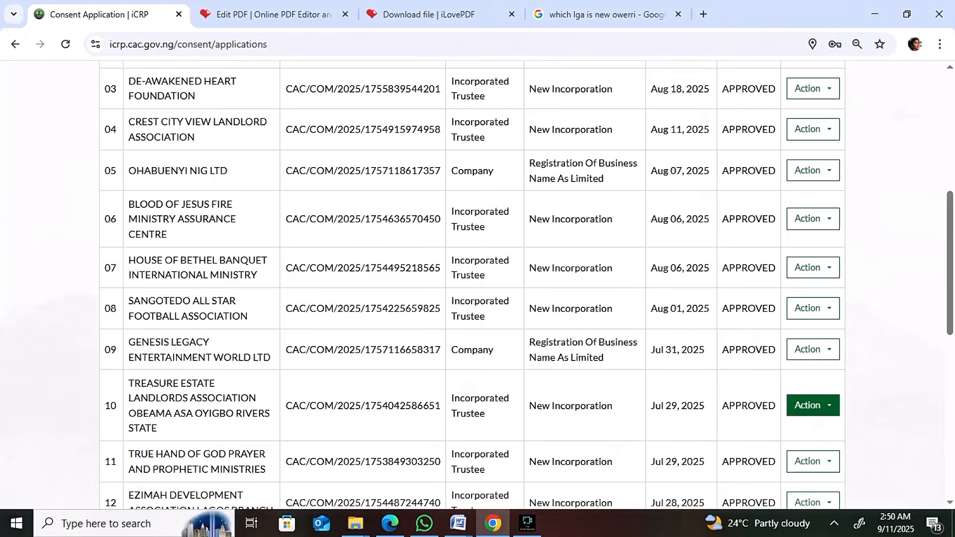
scroll(817, 412, down, 6)
scroll(817, 412, up, 6)
scroll(817, 412, down, 1)
scroll(816, 405, down, 4)
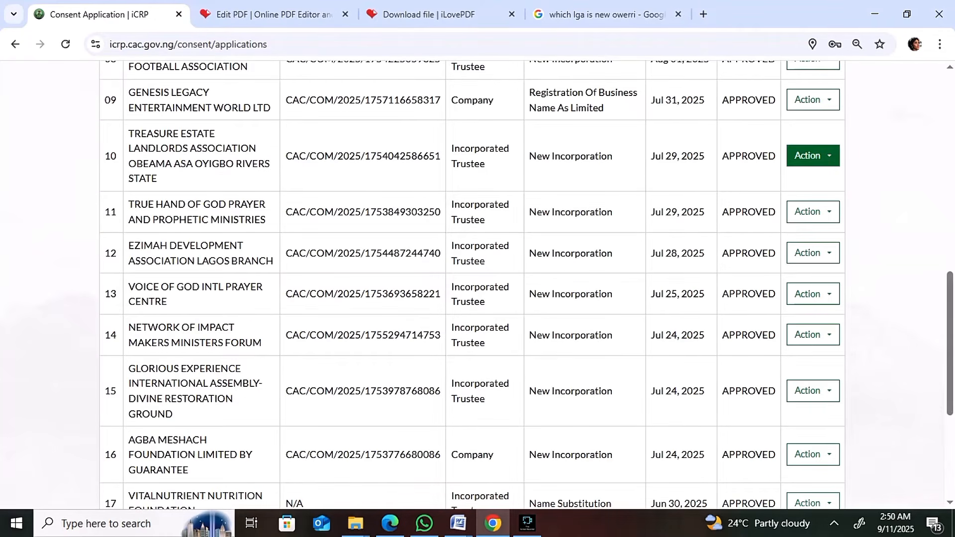
click(807, 155)
scroll(807, 156, up, 8)
scroll(807, 156, up, 2)
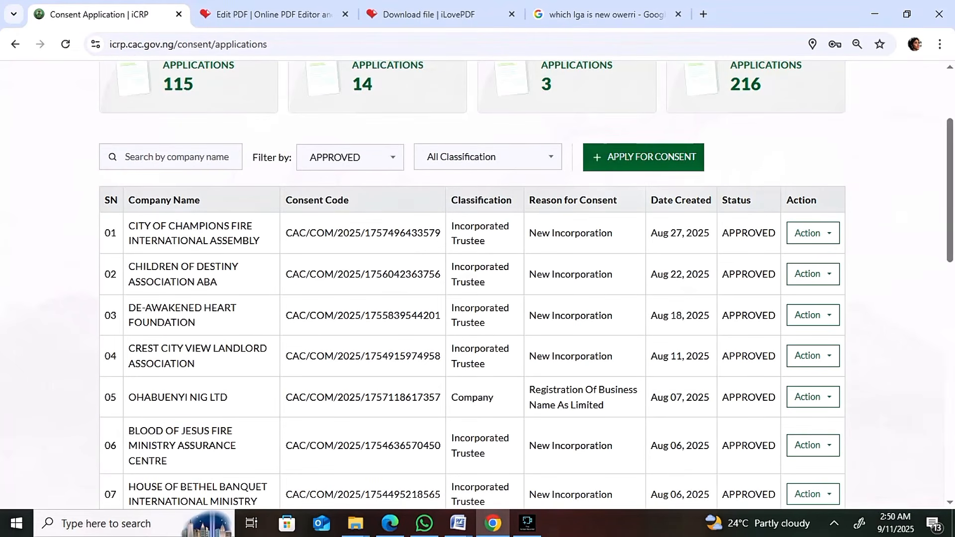
Step: Go to registration for the approved TREASURE ESTATE LANDLORDS ASSOCIATION OBEAMA ASA OYIGBO RIVERS STATE application
scroll(806, 156, down, 10)
scroll(807, 156, up, 11)
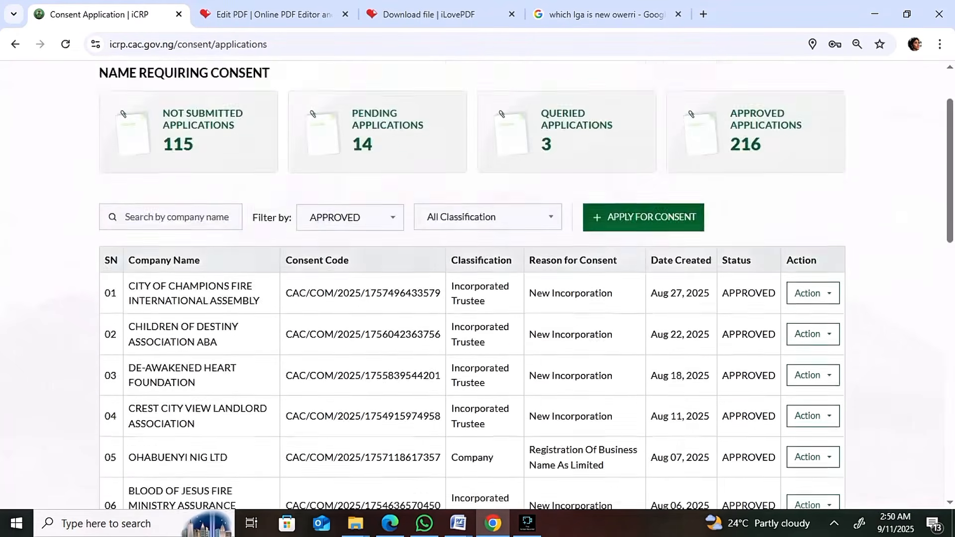
scroll(811, 149, down, 8)
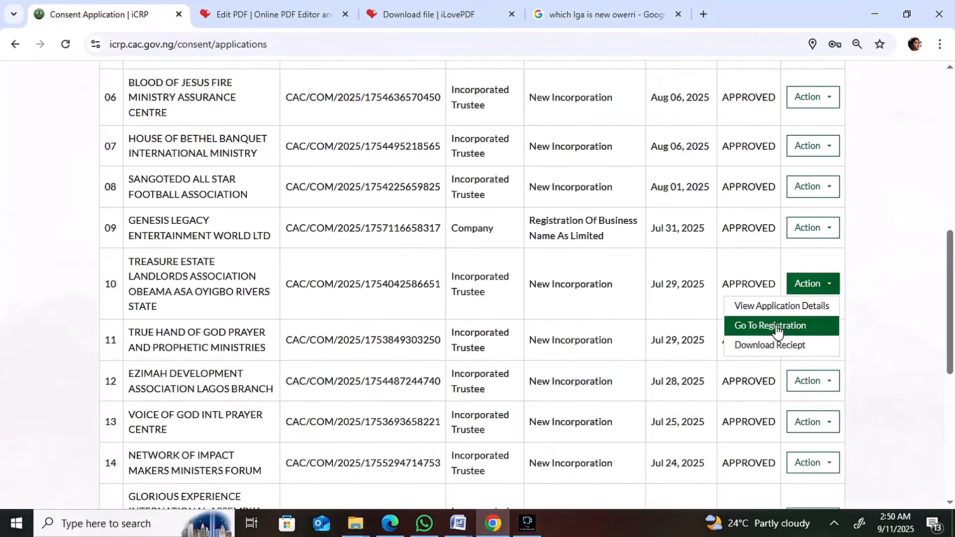
click(813, 283)
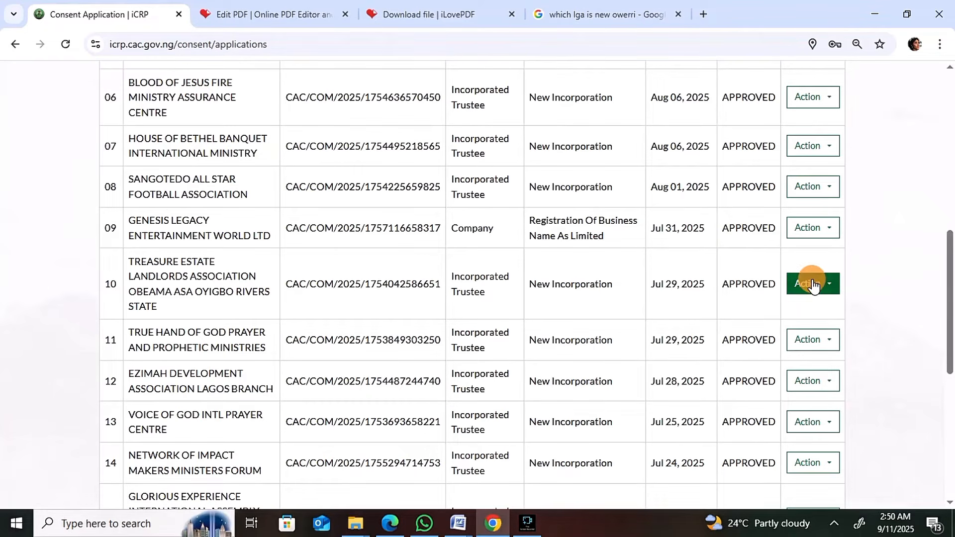
click(812, 283)
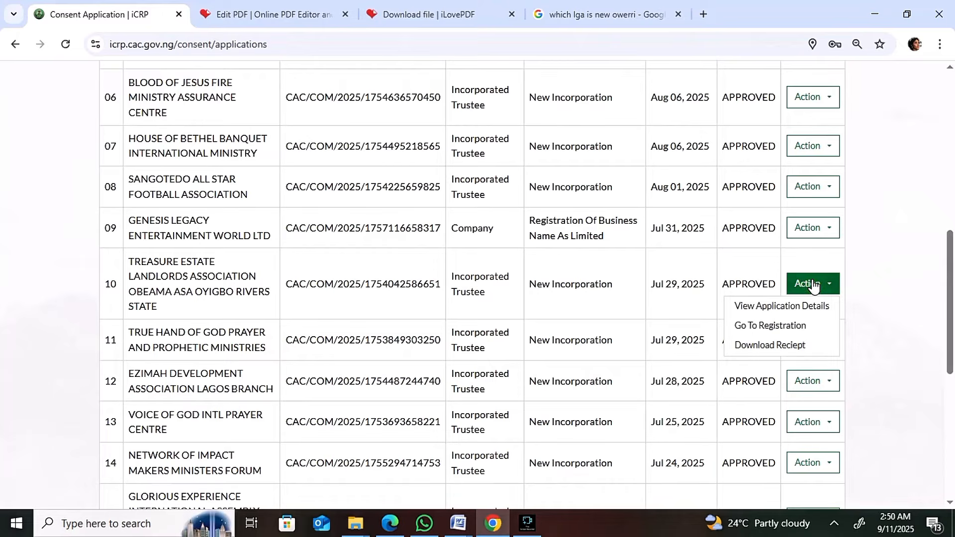
click(772, 325)
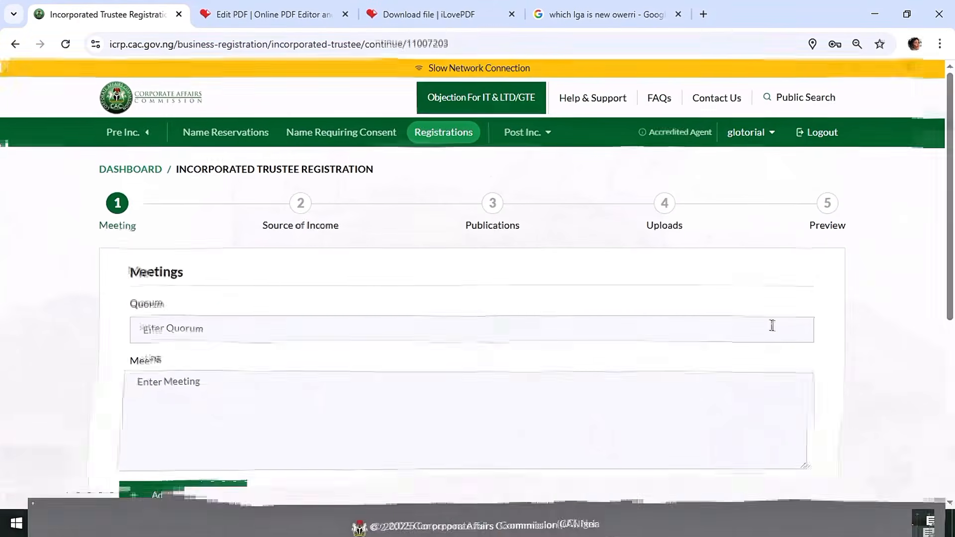
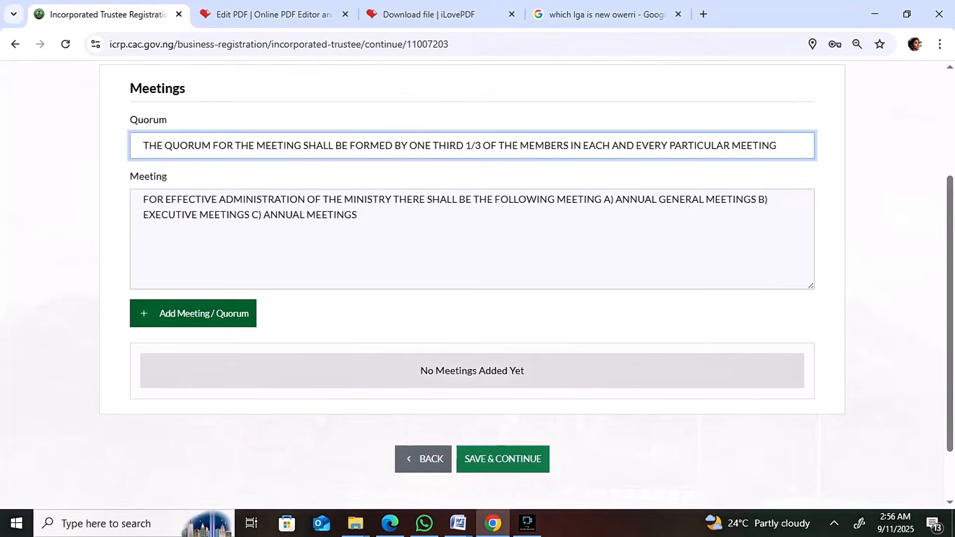
Step: Add the entered quorum and meeting text to the registration's meetings, and save to continue to Source of Income
scroll(472, 284, up, 1)
scroll(204, 337, down, 2)
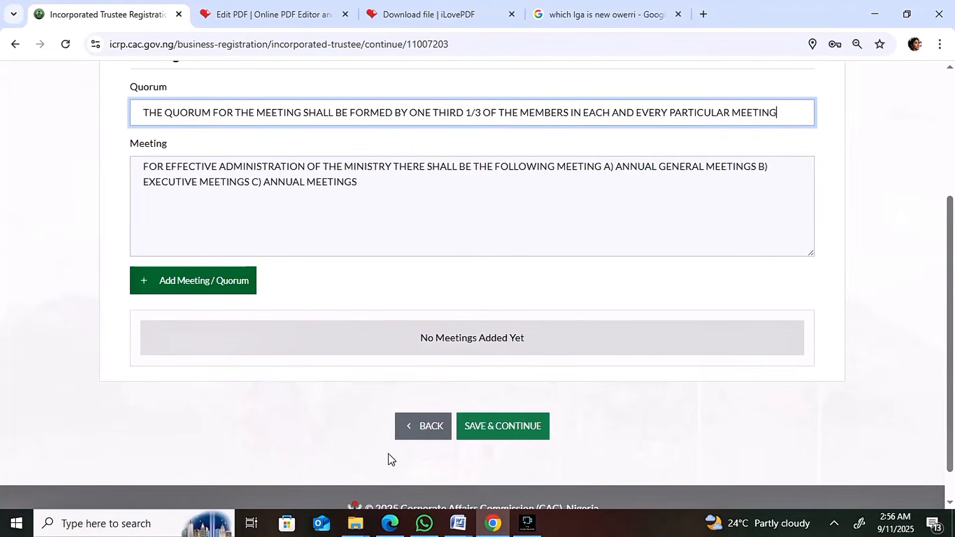
click(215, 286)
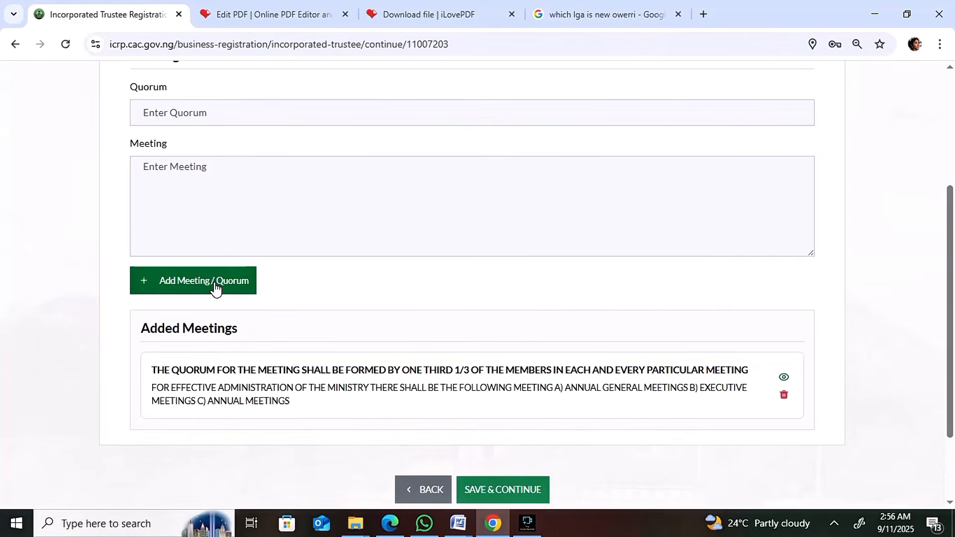
scroll(215, 286, down, 2)
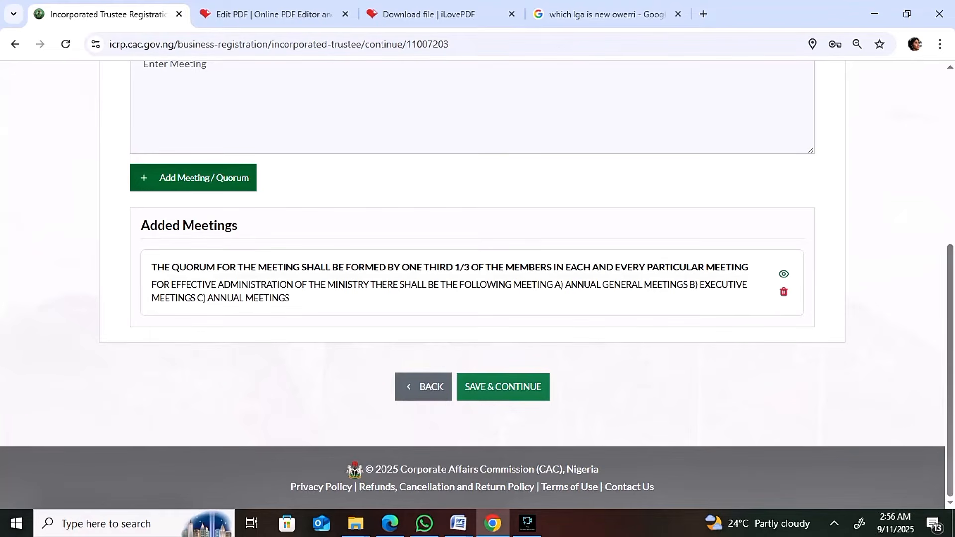
click(503, 387)
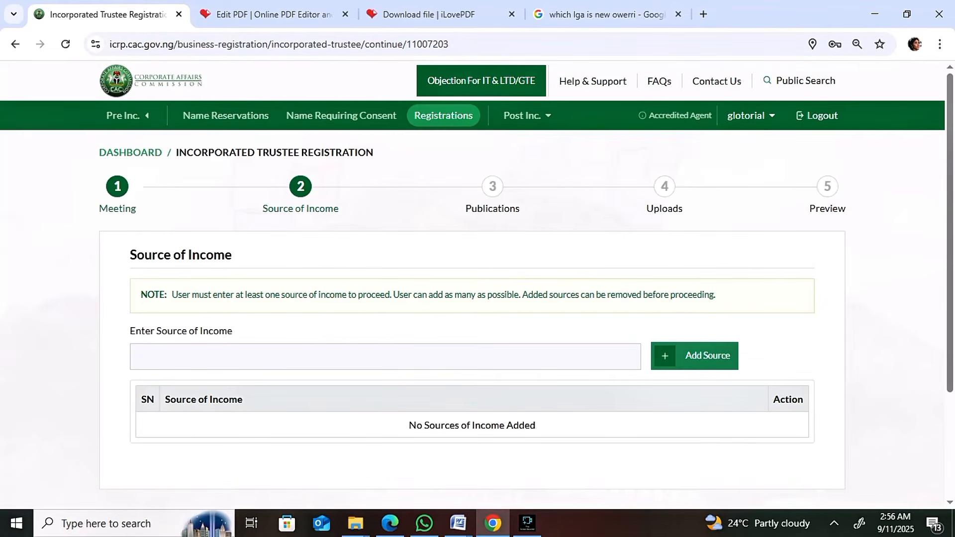
Step: Add MEMBERSHIP DONATION and THROUGH GRANT as the registration's first two sources of income
click(207, 365)
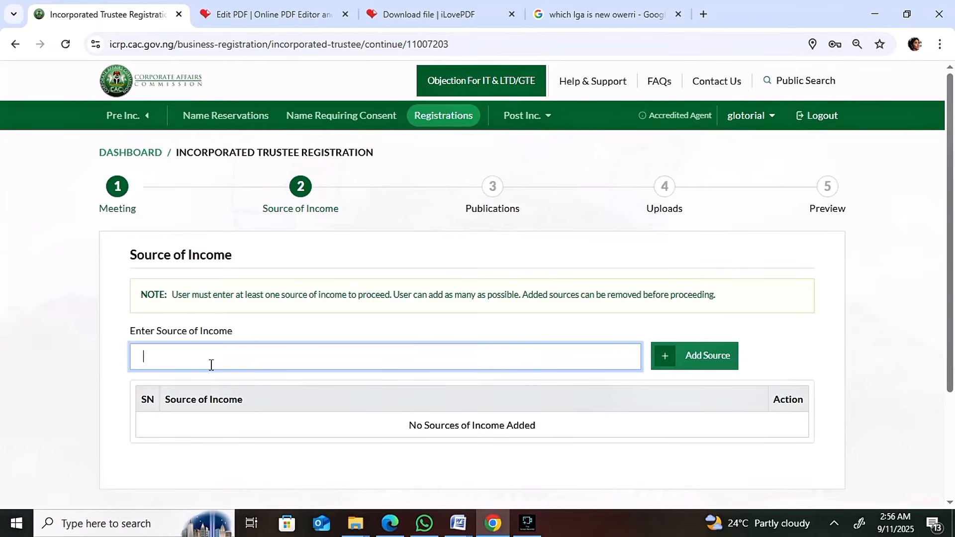
text(MEMBERSHIP DONATION)
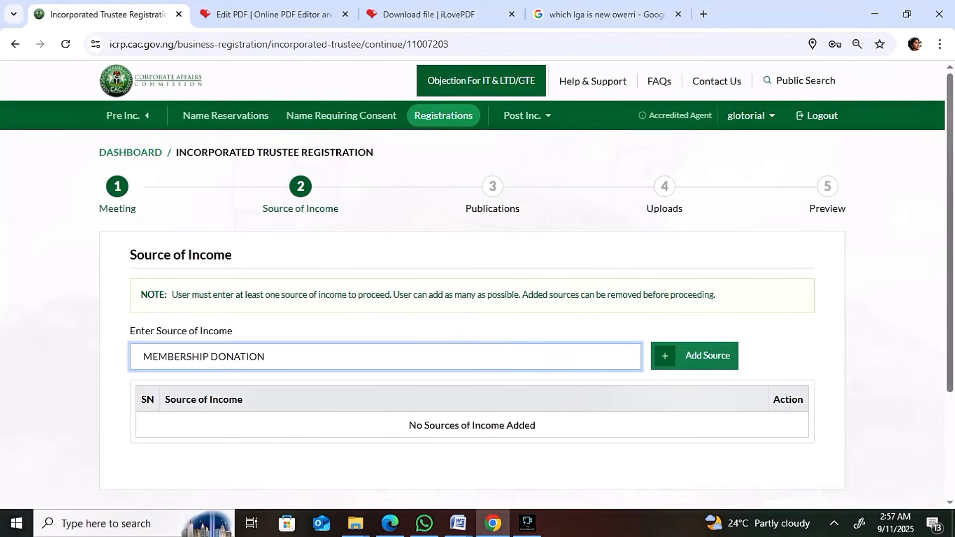
click(694, 356)
click(342, 349)
text(THROUGH)
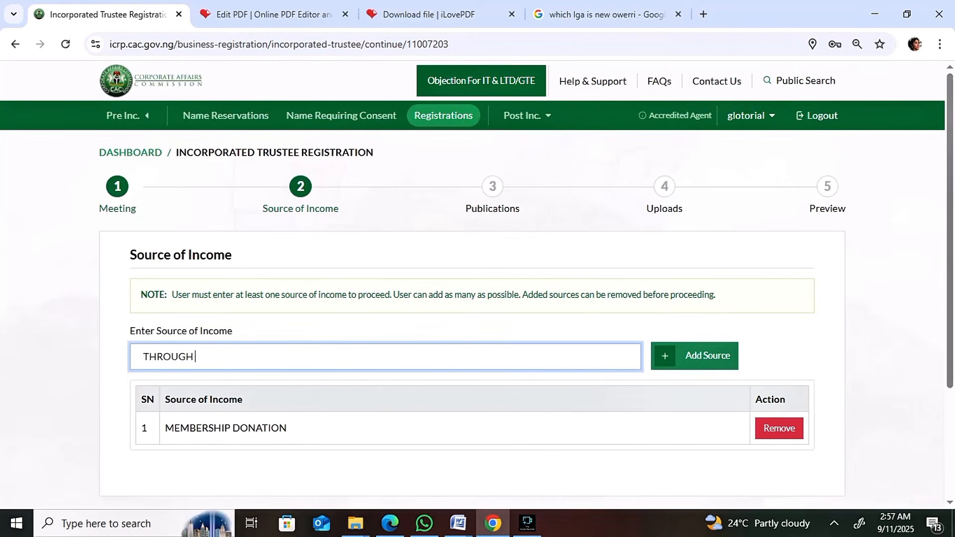
text( F)
key(BackSpace)
text(GRANT)
click(694, 356)
Step: Enter FREE-WILL GIVING as the third source of income
click(390, 357)
text(FREE)
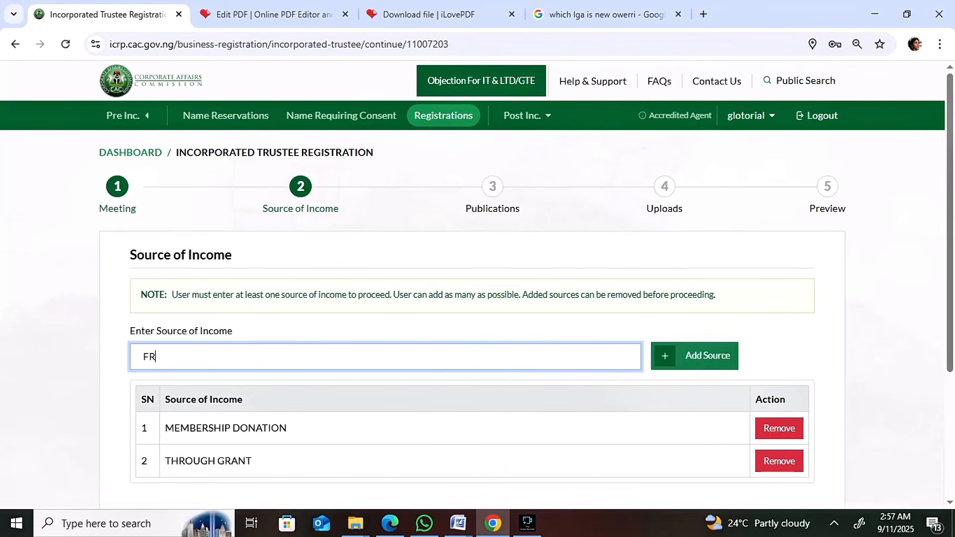
text(-WILL GIVING)
key(Return)
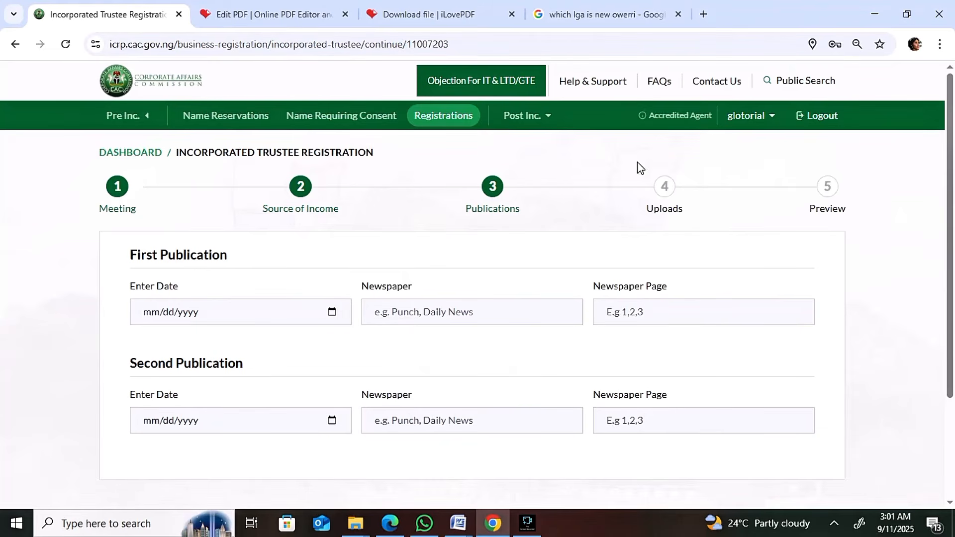
Step: Open the browser's download history
click(940, 44)
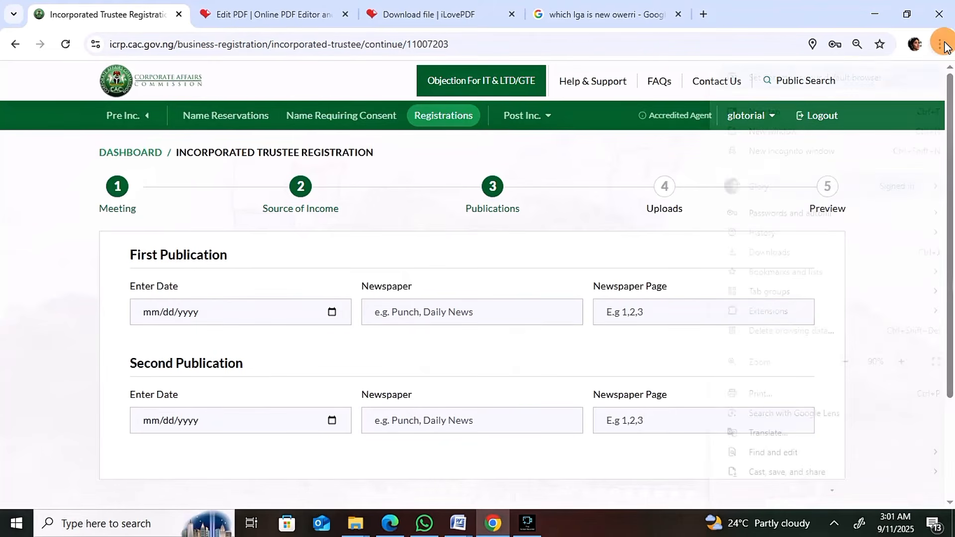
click(774, 251)
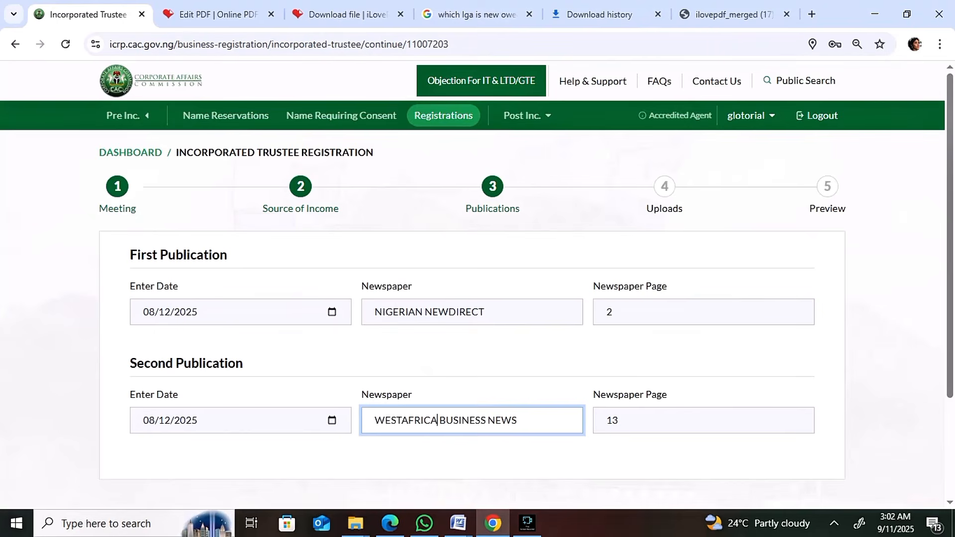
Step: Review the filled-in dates, newspapers and pages of both publications, and save to continue to the document uploads
scroll(472, 284, down, 1)
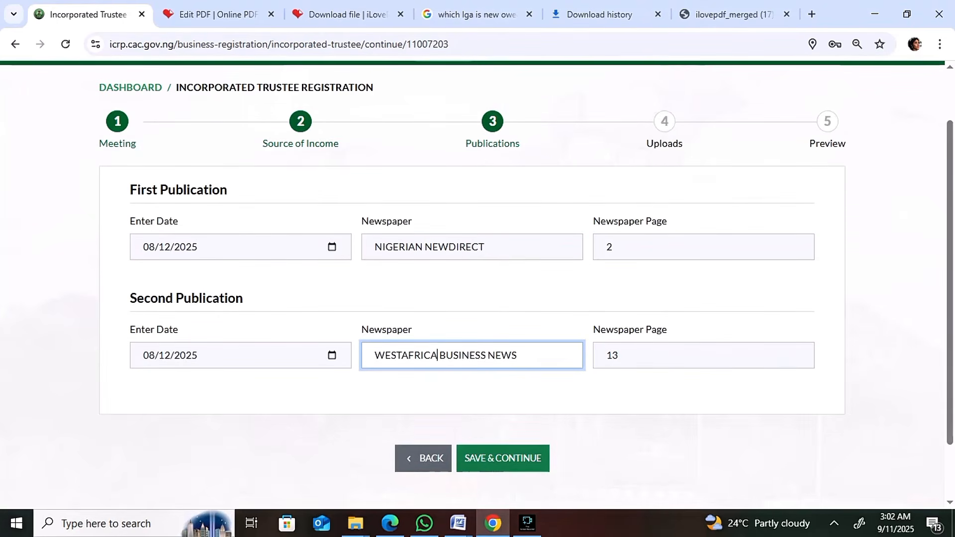
scroll(472, 284, up, 1)
scroll(472, 284, down, 1)
scroll(472, 284, down, 1)
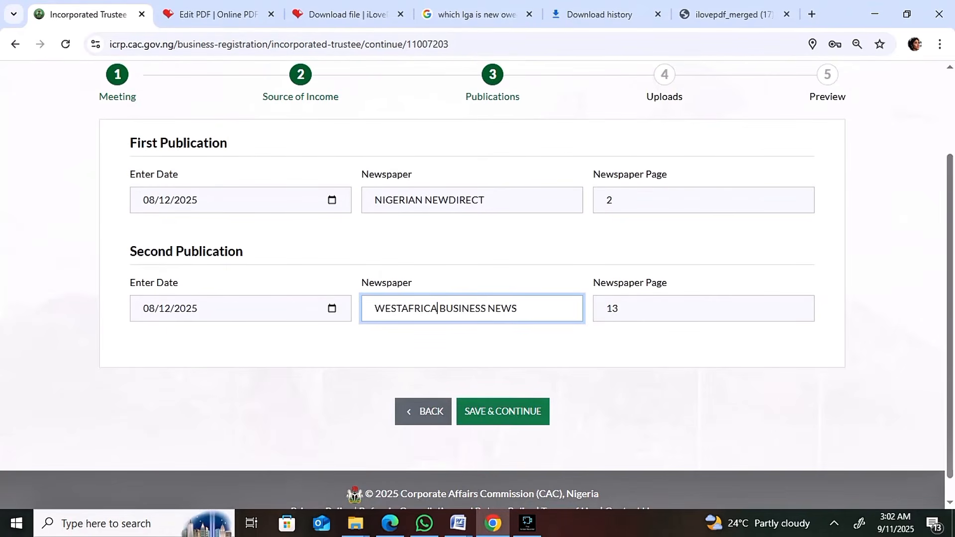
click(502, 412)
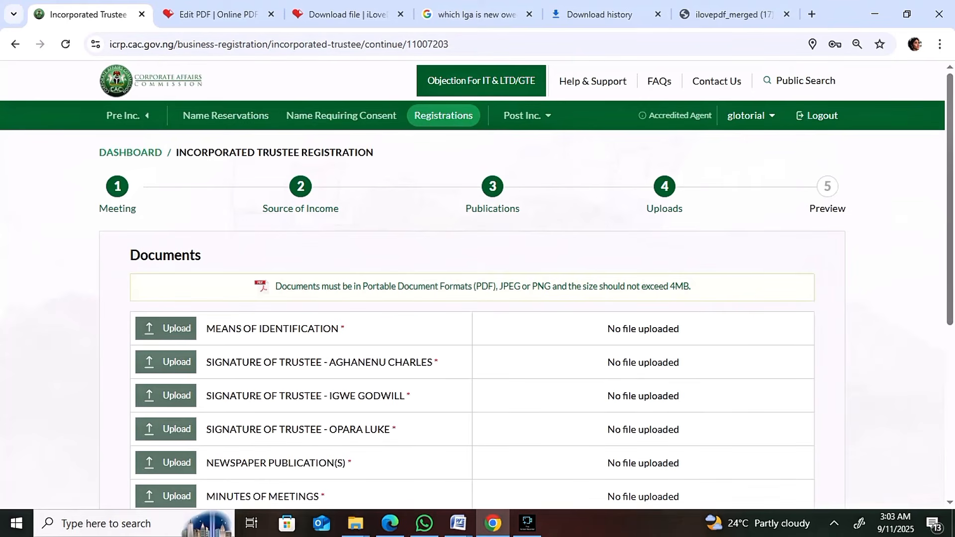
Step: Look over the documents to upload, from means of identification and trustee signatures to the statutory declaration form, and the file format note
scroll(772, 367, down, 3)
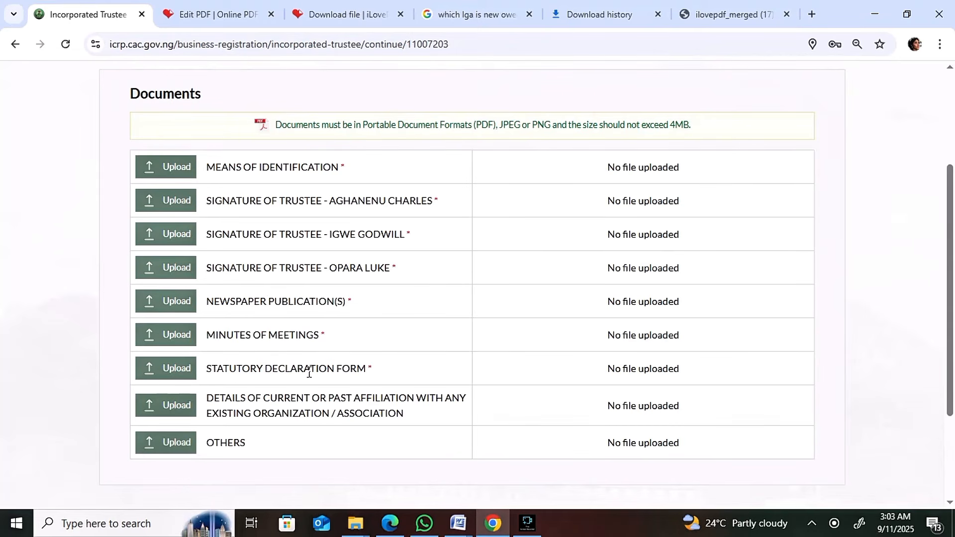
scroll(407, 418, down, 3)
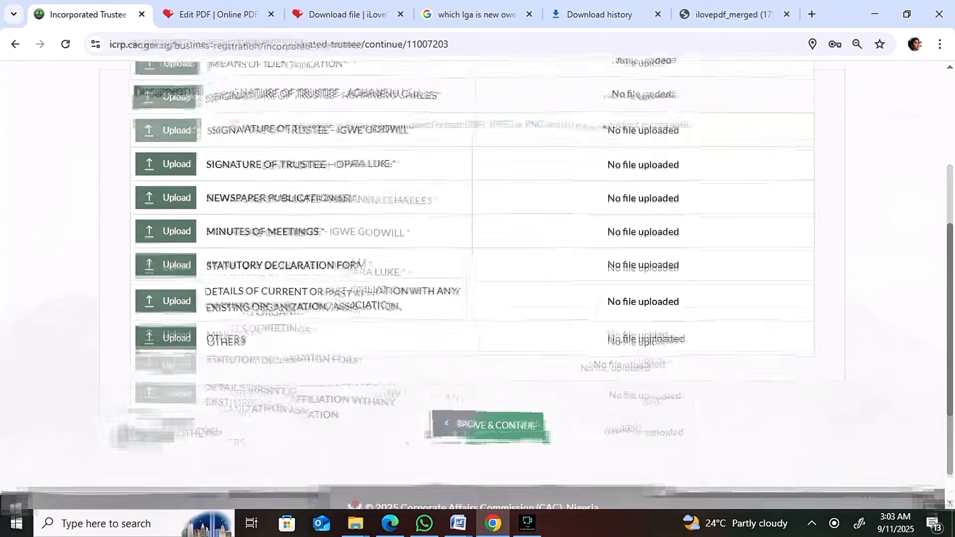
scroll(473, 284, up, 2)
scroll(472, 284, down, 1)
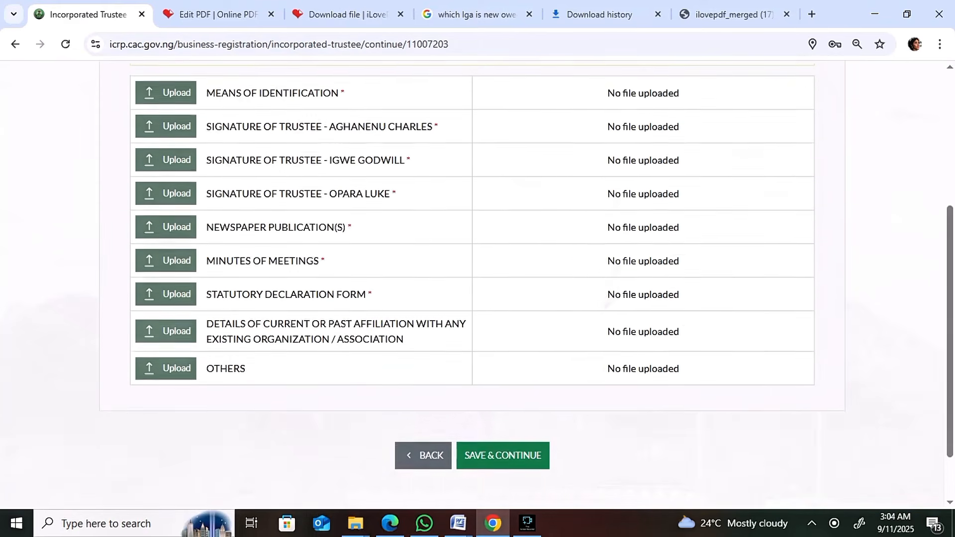
scroll(473, 283, up, 3)
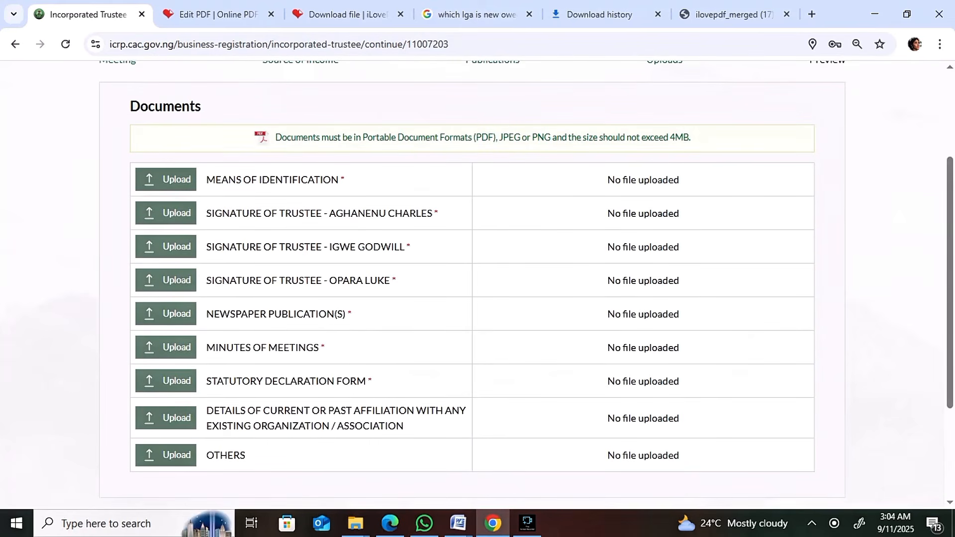
scroll(473, 284, up, 3)
scroll(472, 283, down, 5)
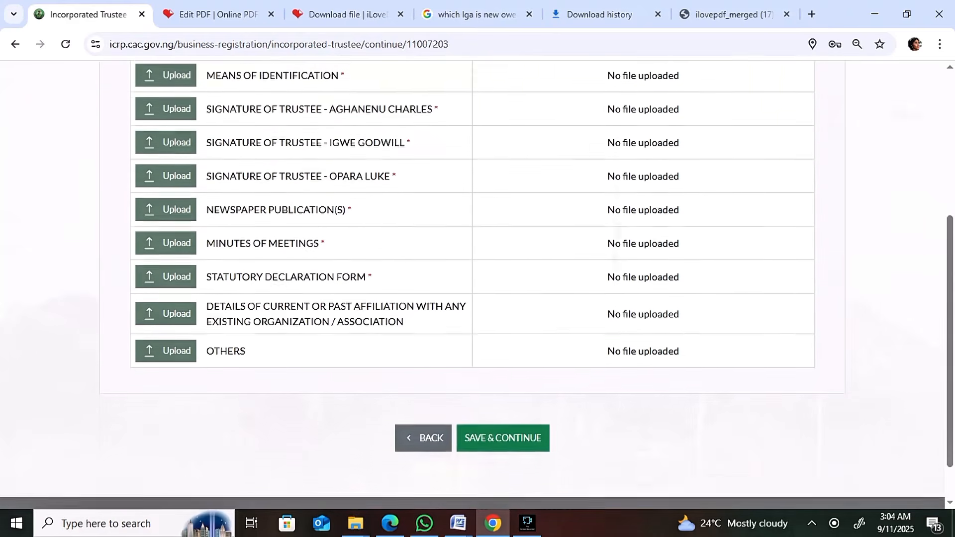
Step: Check the uploaded trustee documents, review the full registration preview, and save to continue to payment
scroll(478, 283, up, 3)
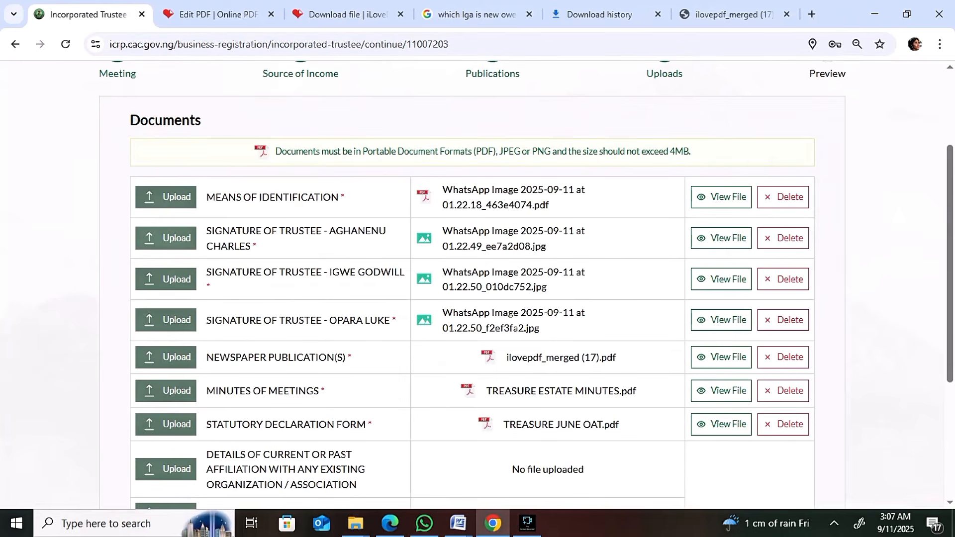
scroll(472, 283, down, 2)
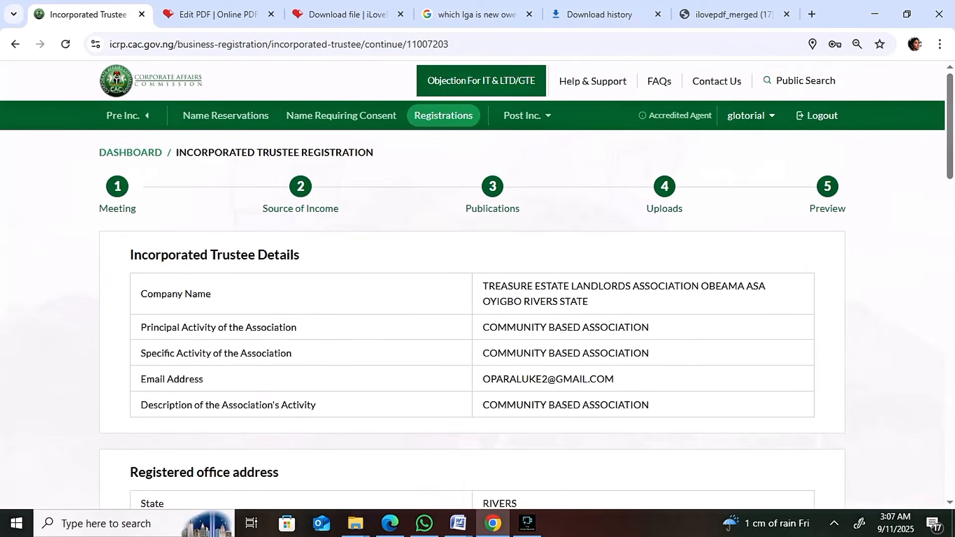
scroll(472, 285, down, 2)
scroll(472, 284, up, 2)
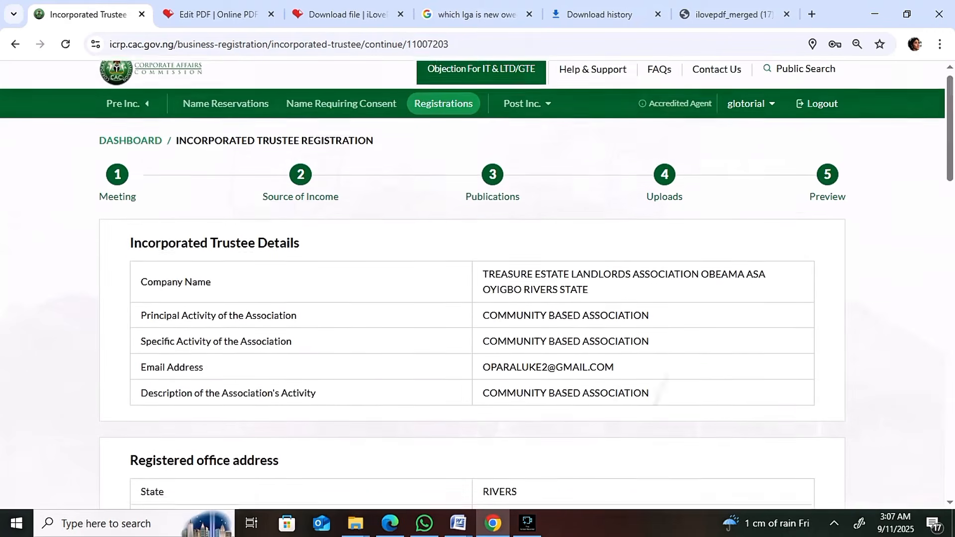
scroll(473, 285, down, 20)
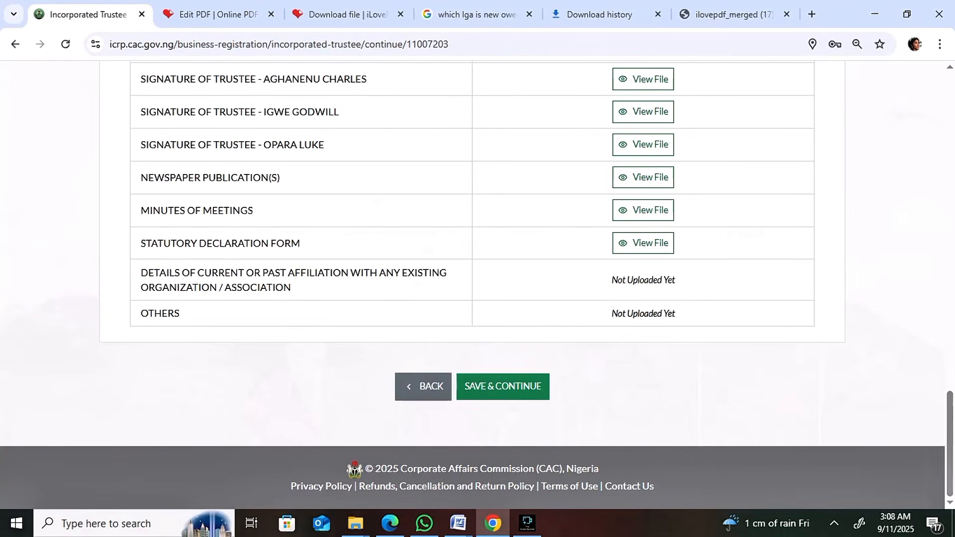
click(503, 387)
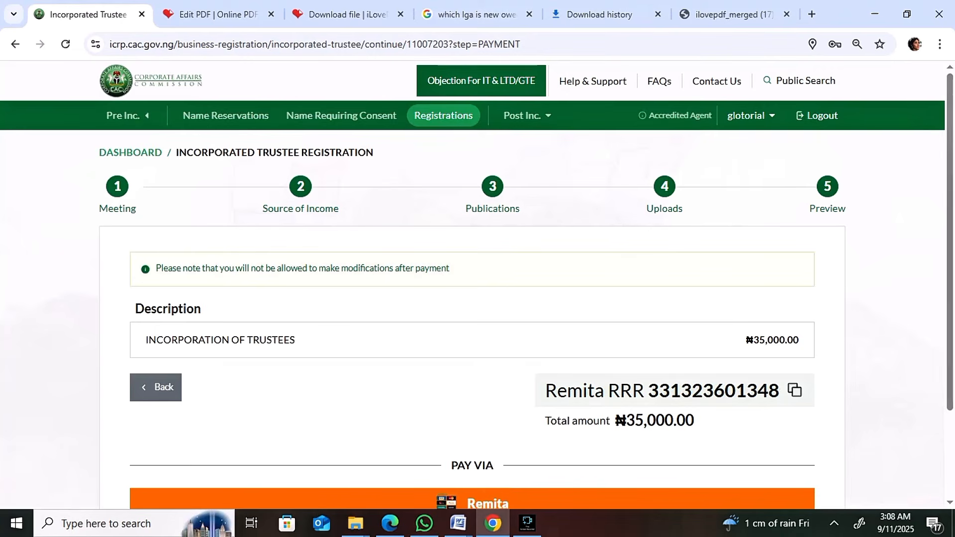
Step: Pay the ₦35,000.00 incorporation of trustees fee via Remita and continue past the submission notice to the registrations list
scroll(477, 286, down, 2)
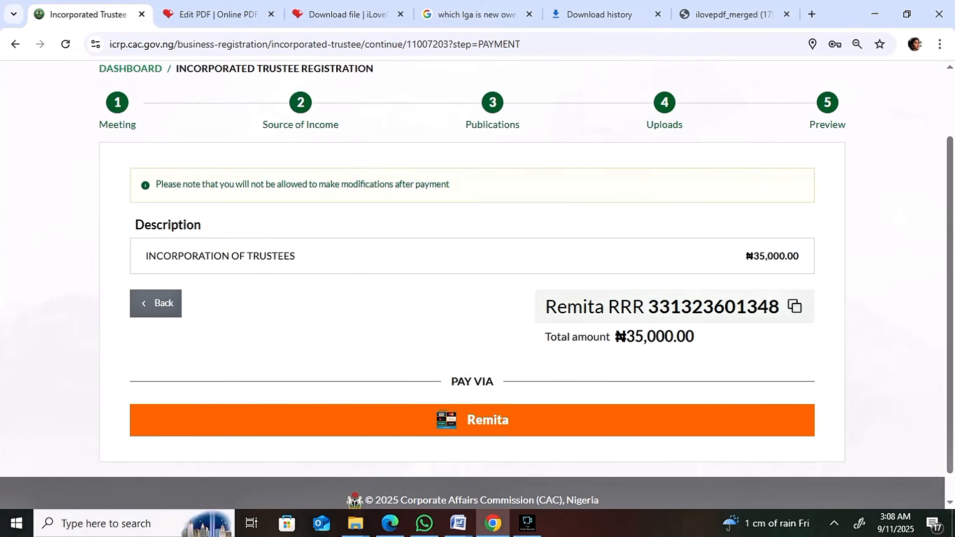
click(472, 420)
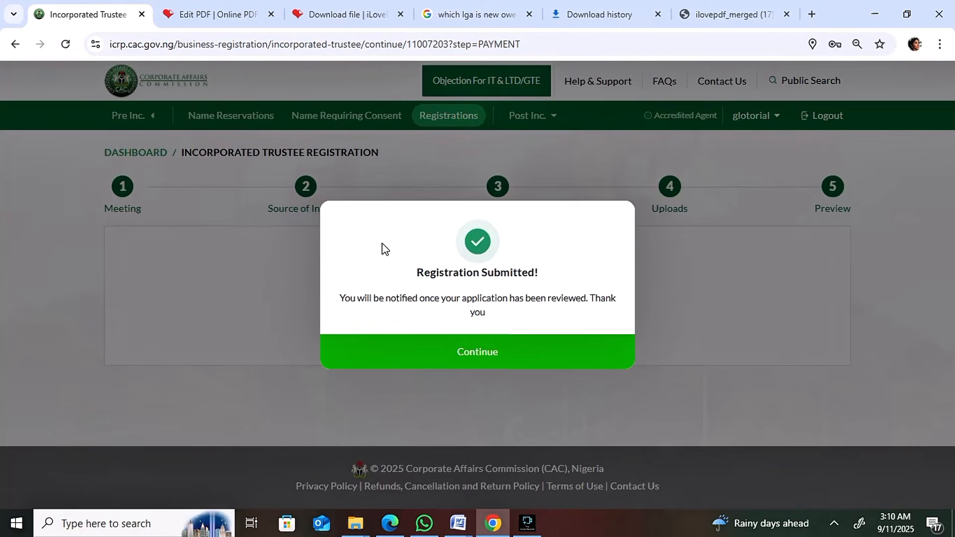
click(421, 350)
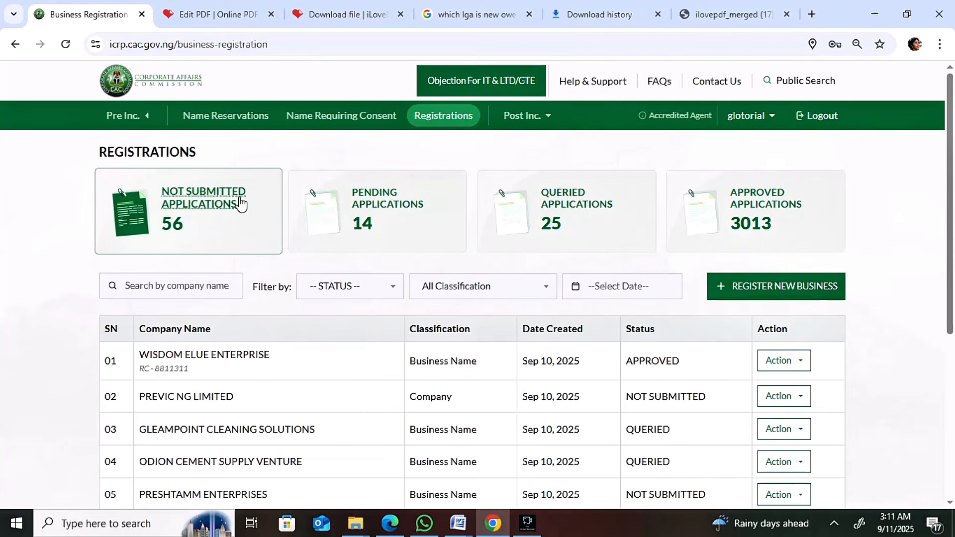
Step: Look over the available actions for the unsubmitted PREVIC NG LIMITED, QUICKFIX.COM.NG LTD and PRESHTAMM ENTERPRISES applications
click(784, 394)
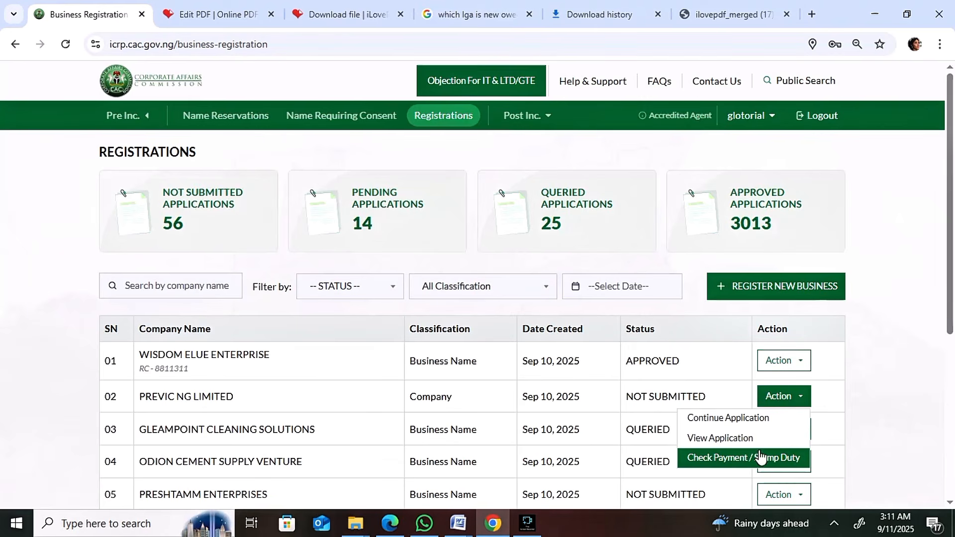
scroll(726, 417, down, 2)
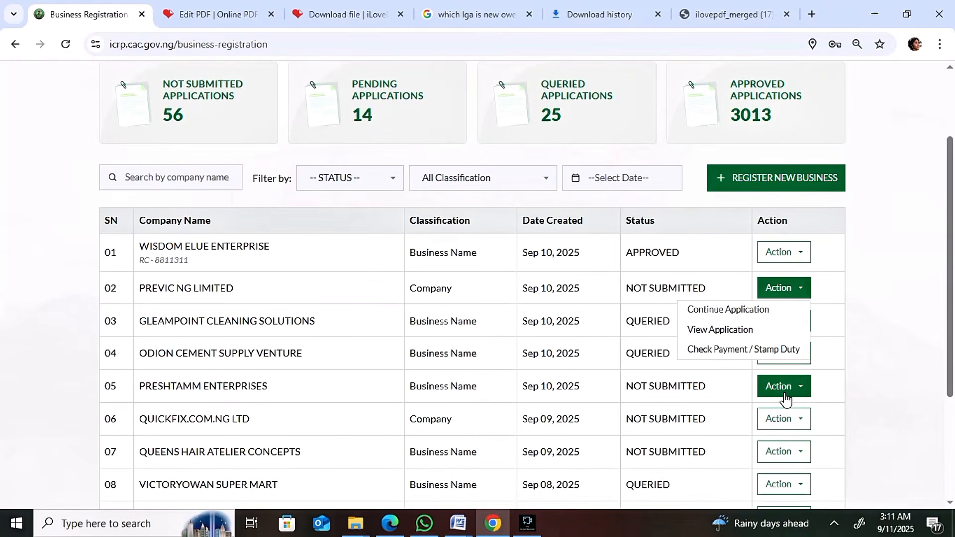
click(794, 418)
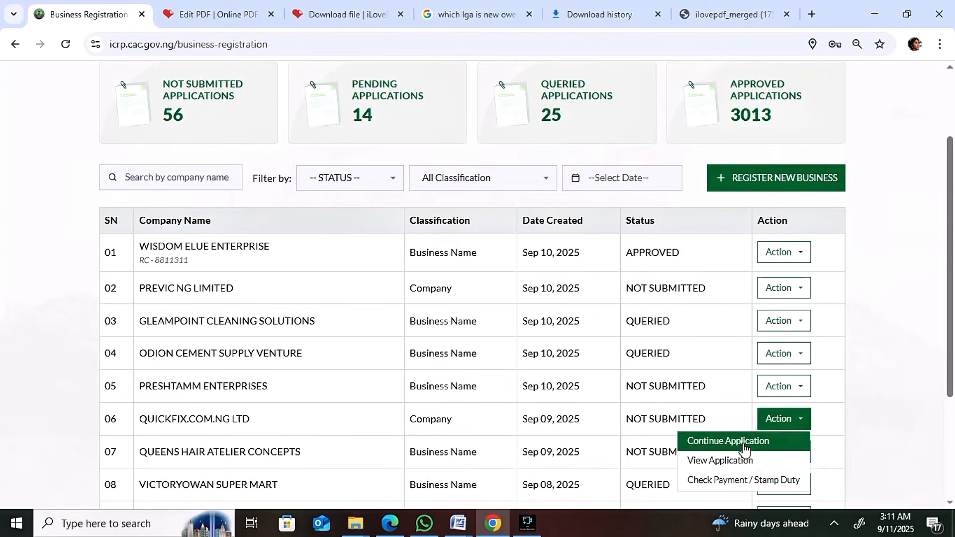
click(843, 398)
click(799, 388)
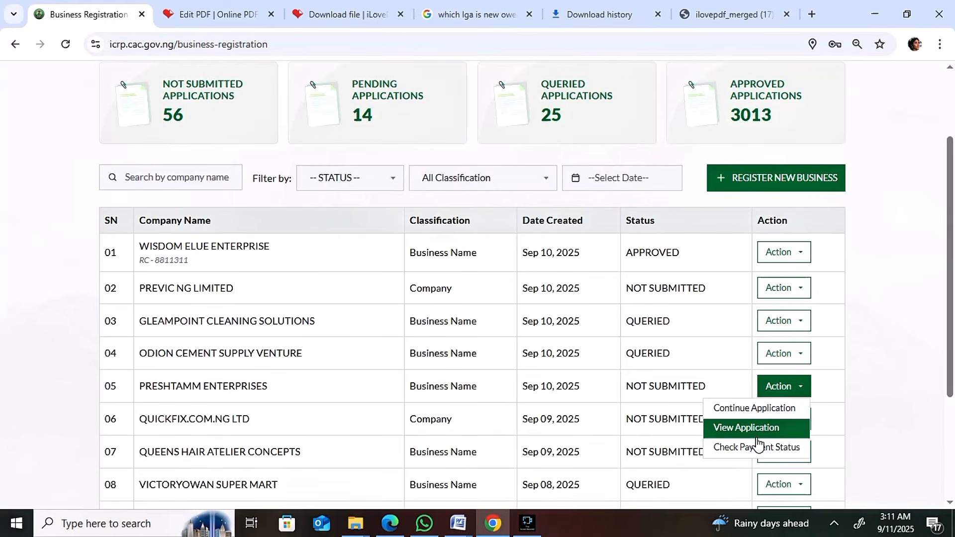
scroll(758, 439, up, 1)
scroll(759, 432, up, 3)
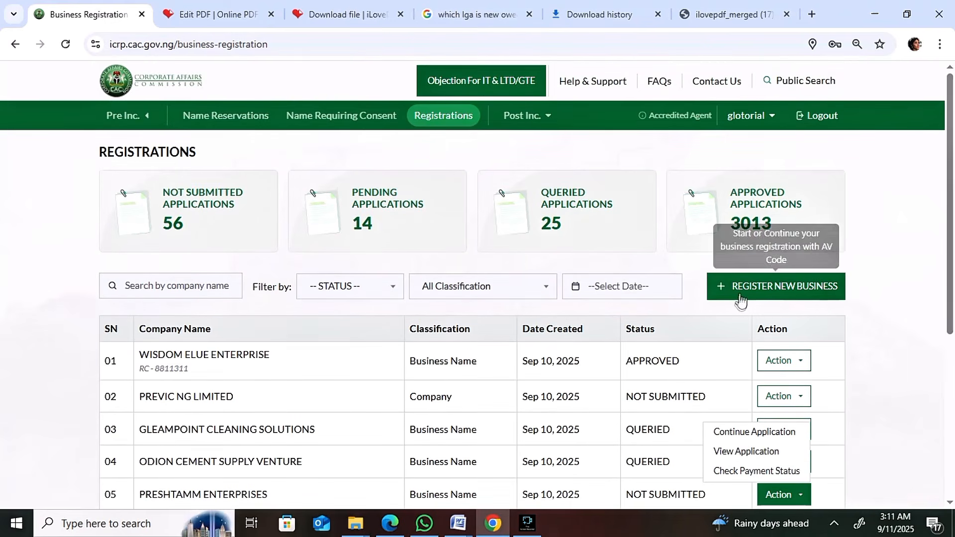
Step: Filter the registrations list to approved applications with the Incorporated Trustee classification
click(766, 221)
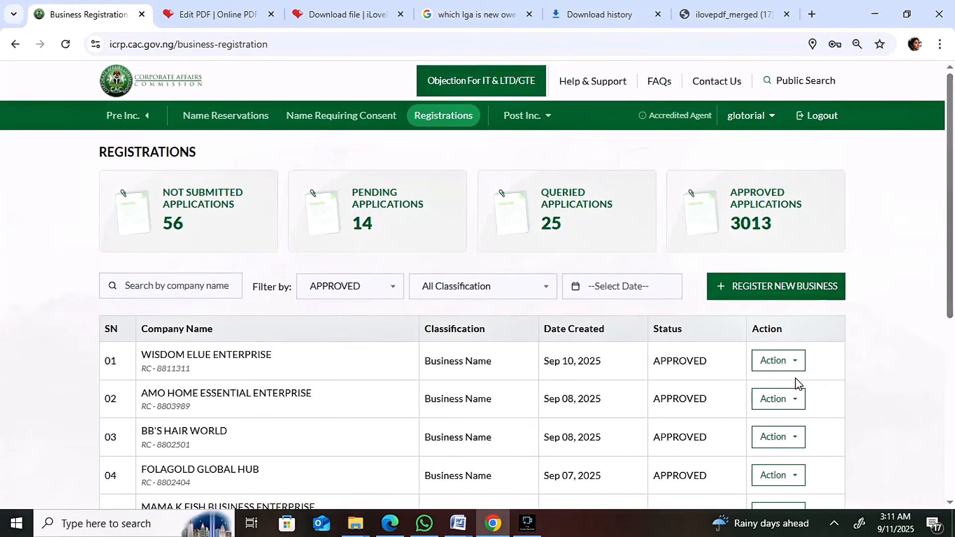
click(794, 366)
click(794, 367)
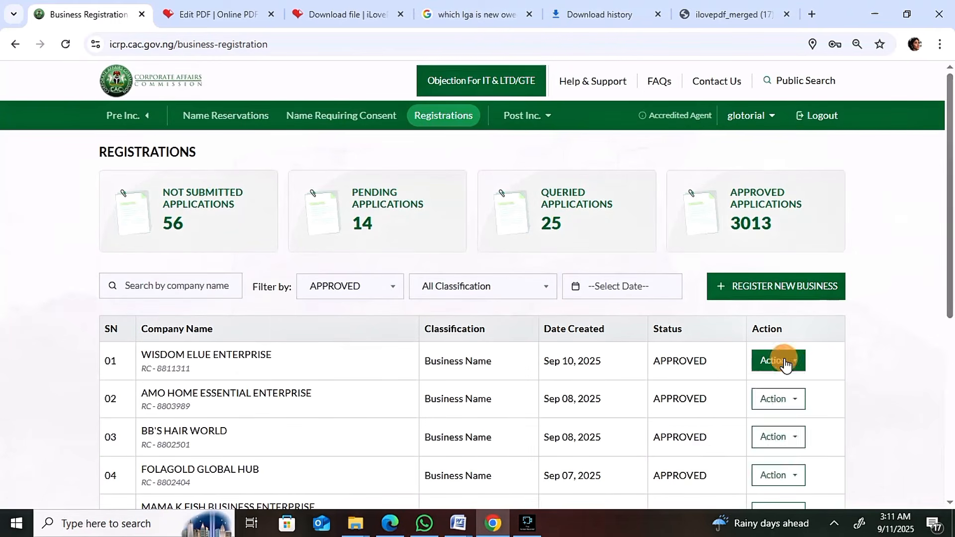
click(175, 277)
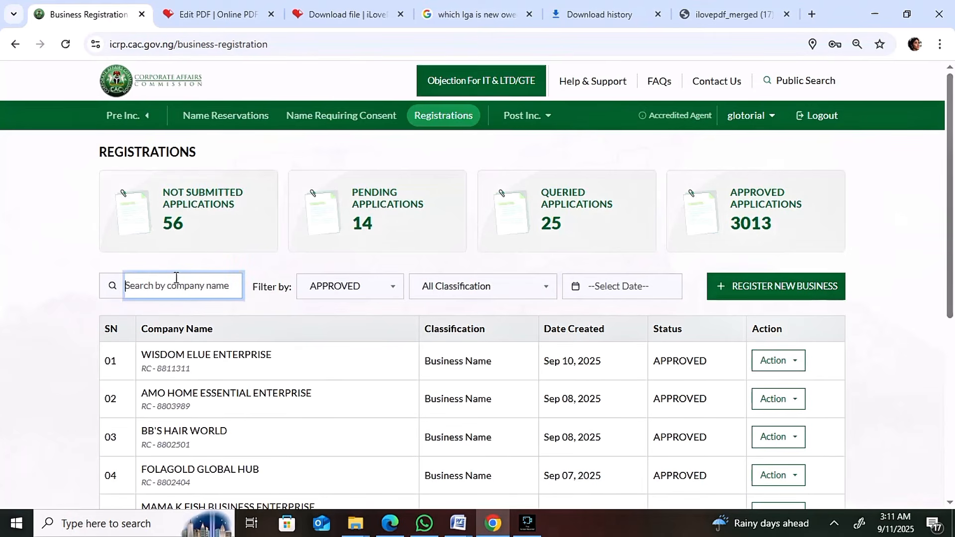
click(487, 297)
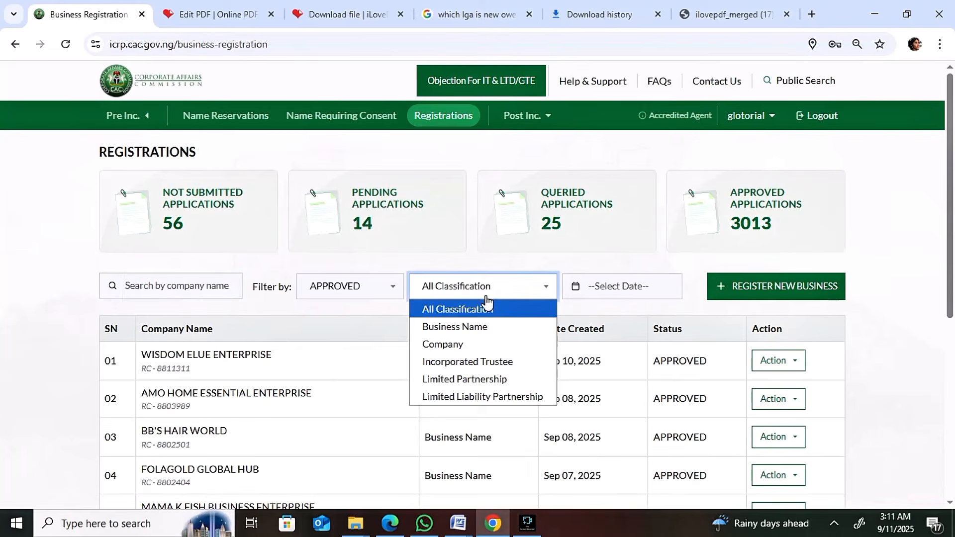
click(470, 362)
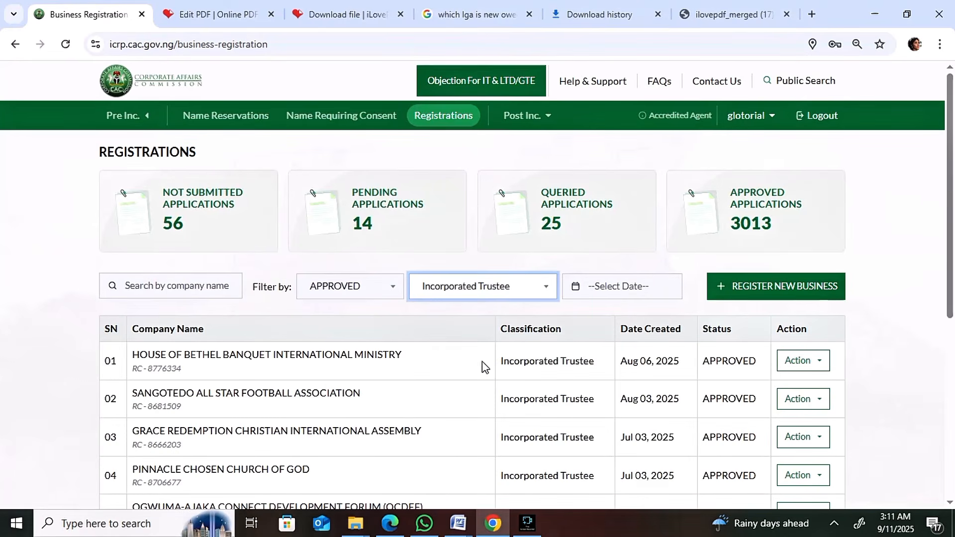
Step: Examine the download and TIN options offered for the approved SALVATION STREAMS OUTREACH MISSIONS registration
scroll(472, 365, down, 3)
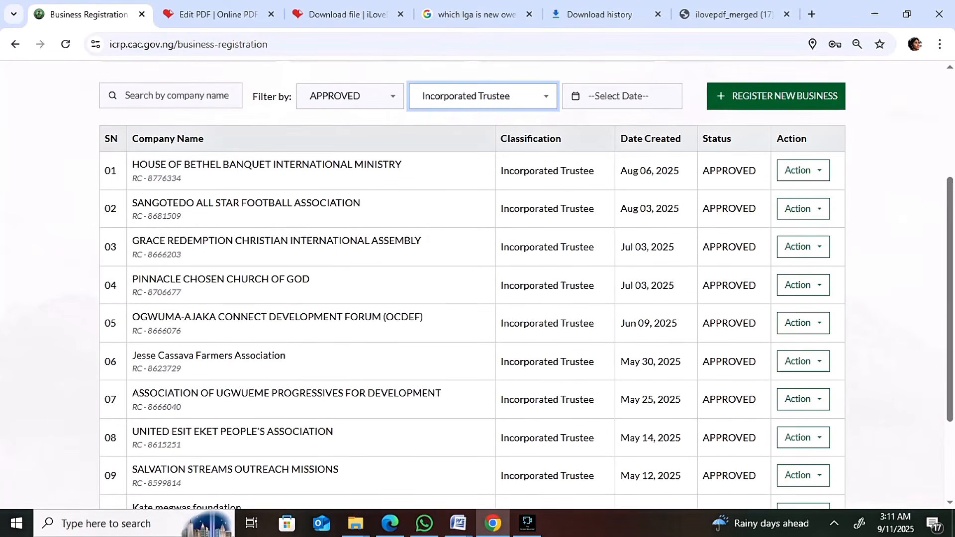
scroll(592, 401, down, 2)
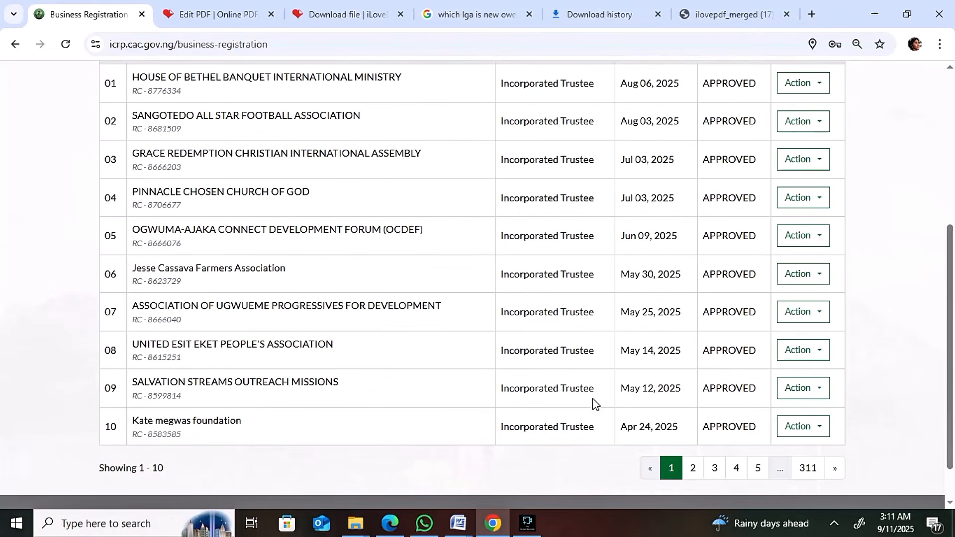
click(800, 392)
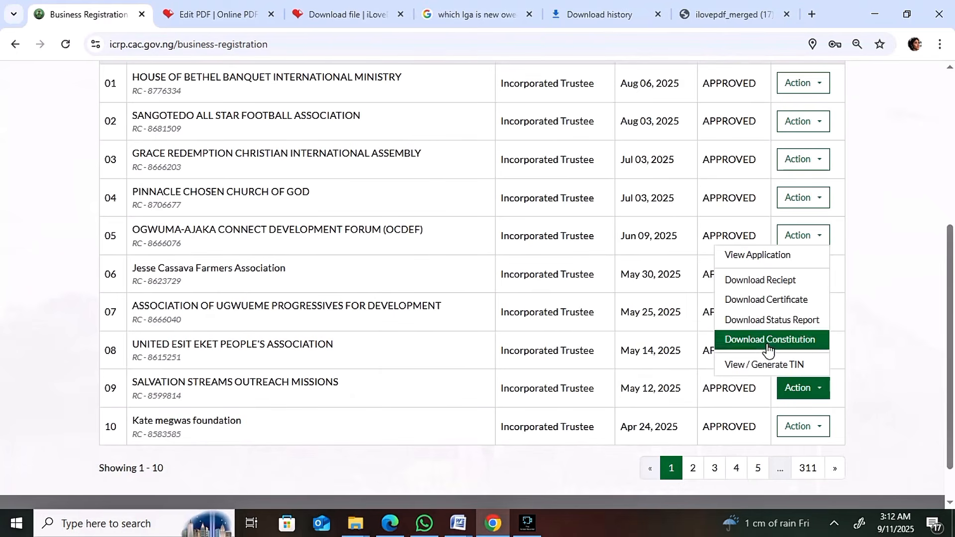
click(753, 365)
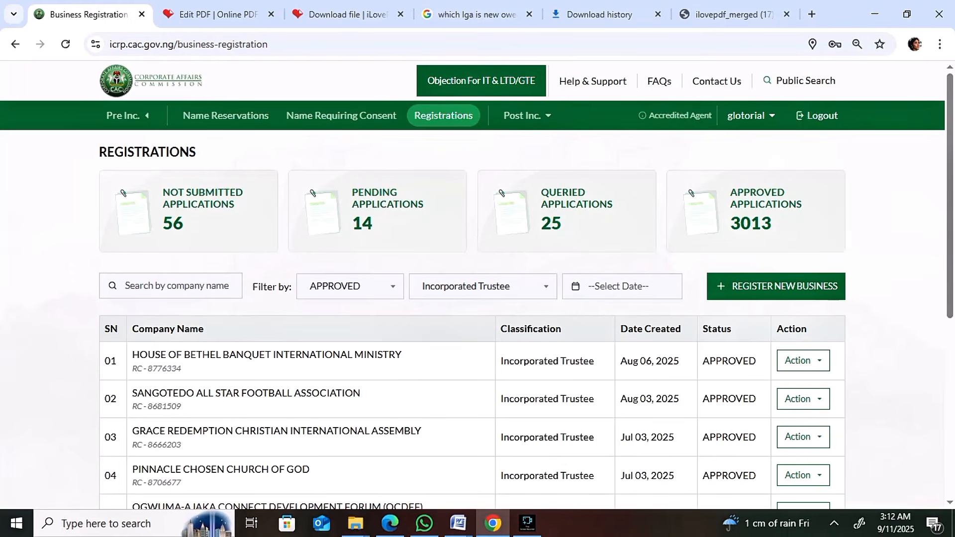